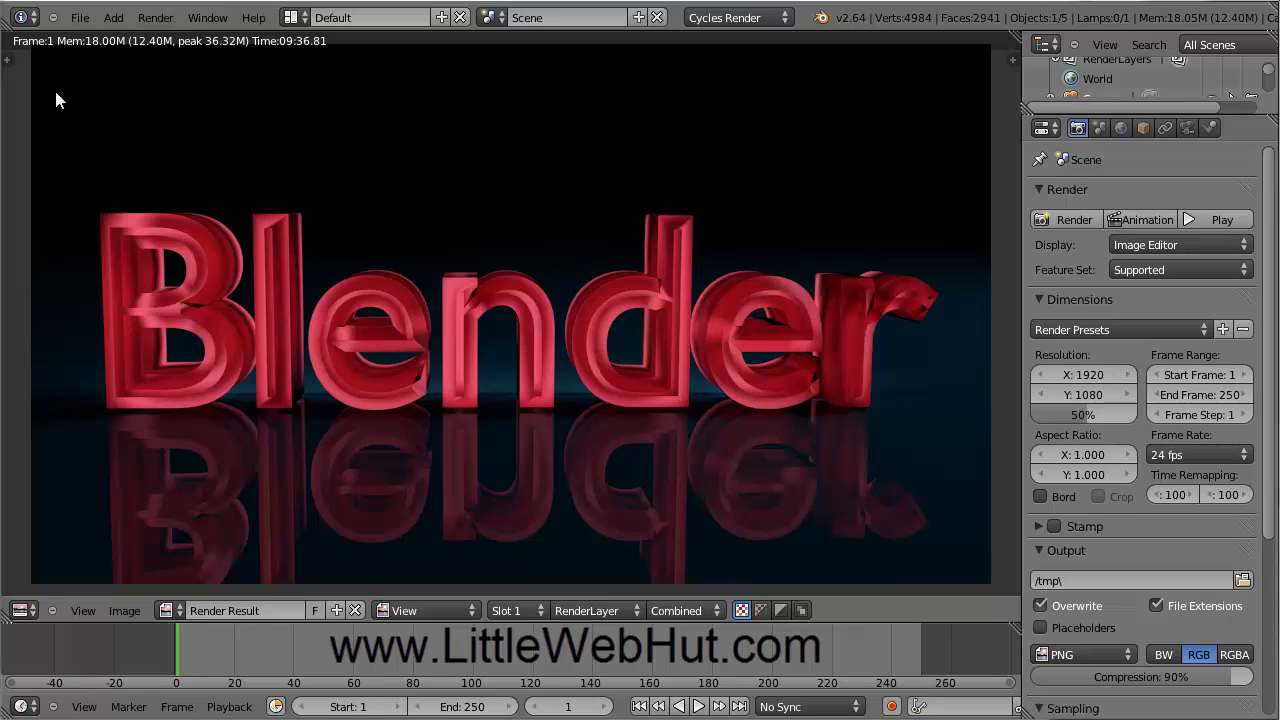
Step: Start a new scene from the start-up file and set the render engine to Cycles Render
{"action": "left_click", "coordinate": [80, 18]}
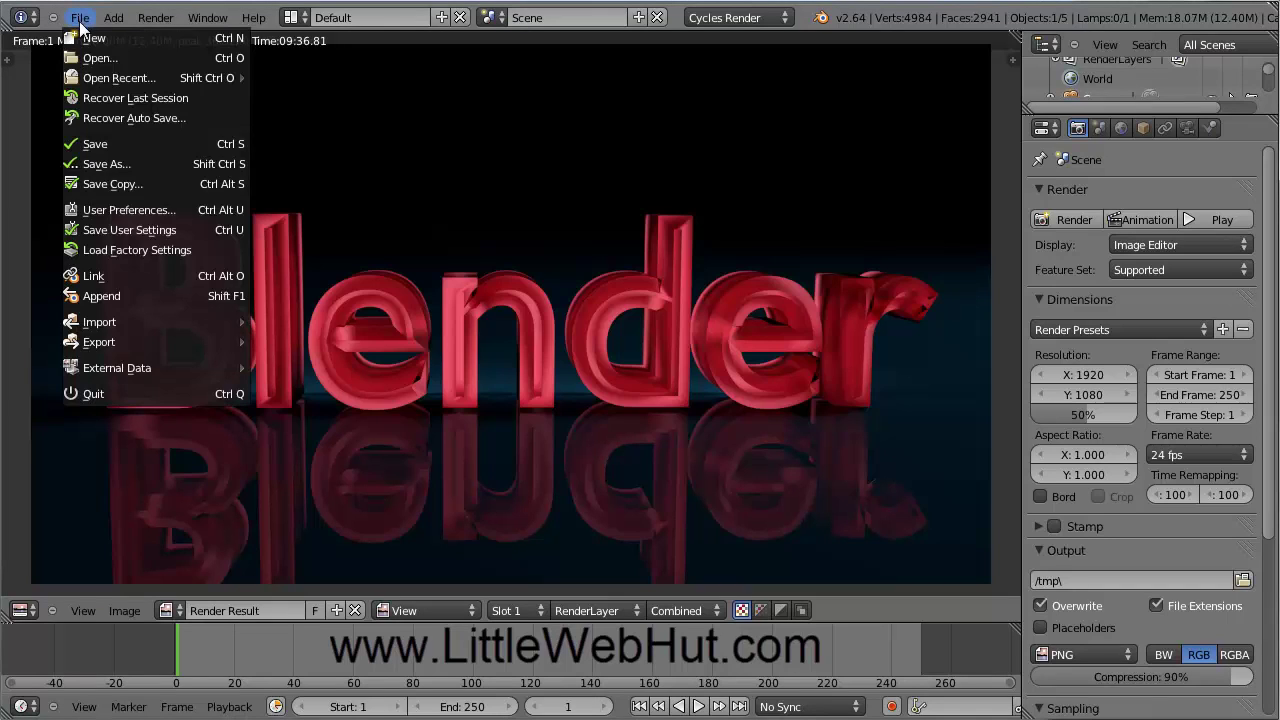
{"action": "left_click", "coordinate": [90, 38]}
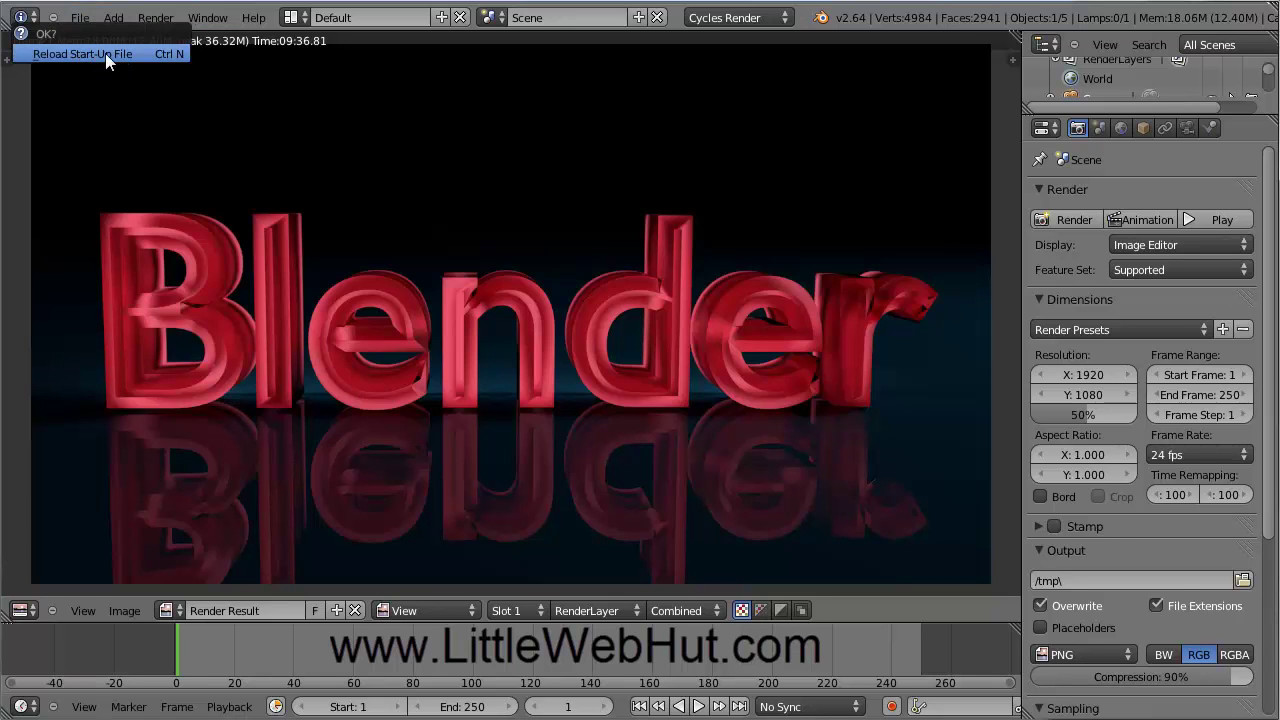
{"action": "left_click", "coordinate": [118, 53]}
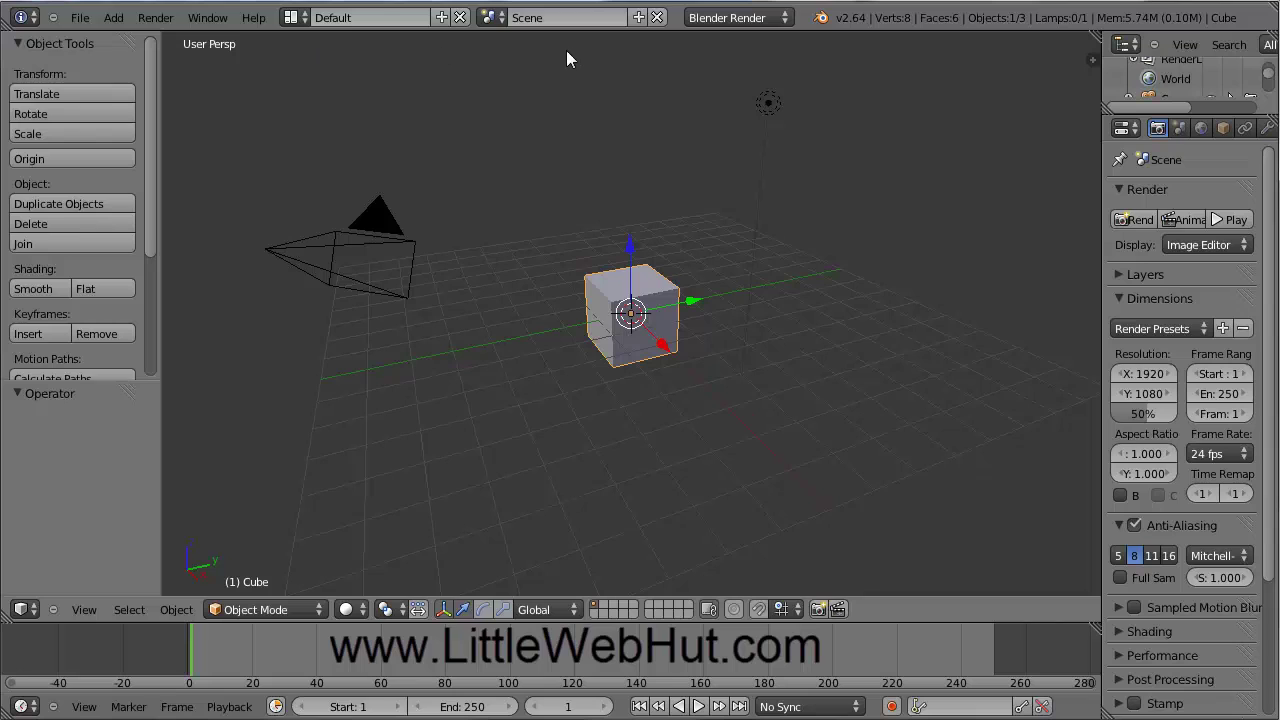
{"action": "left_click", "coordinate": [785, 20]}
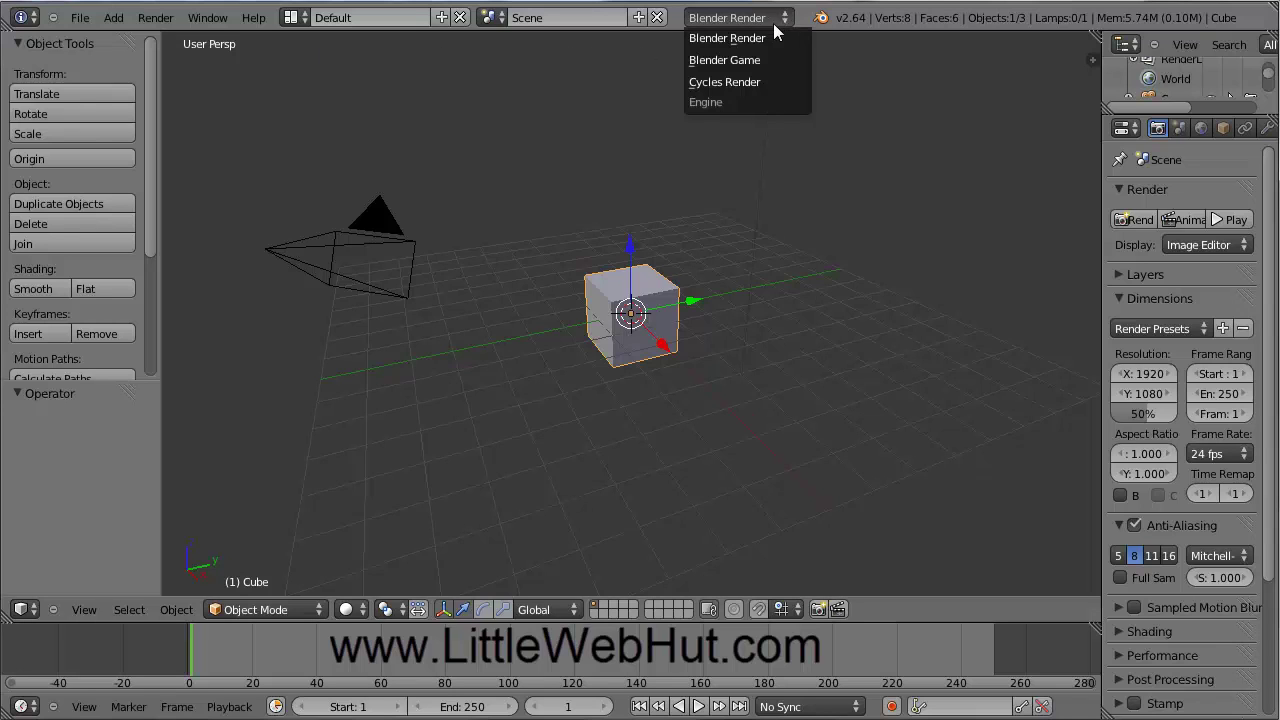
{"action": "left_click", "coordinate": [757, 90]}
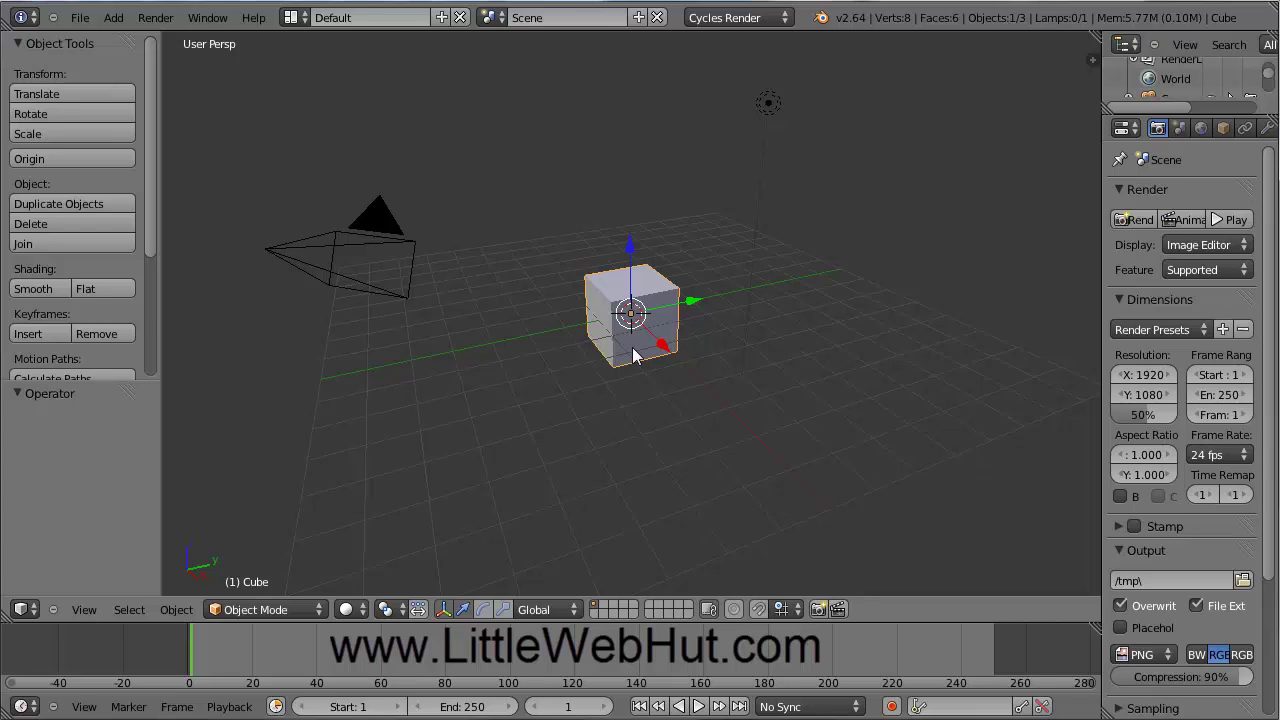
Step: Delete the default cube and add a mesh plane at the scene origin
{"action": "key", "text": "x"}
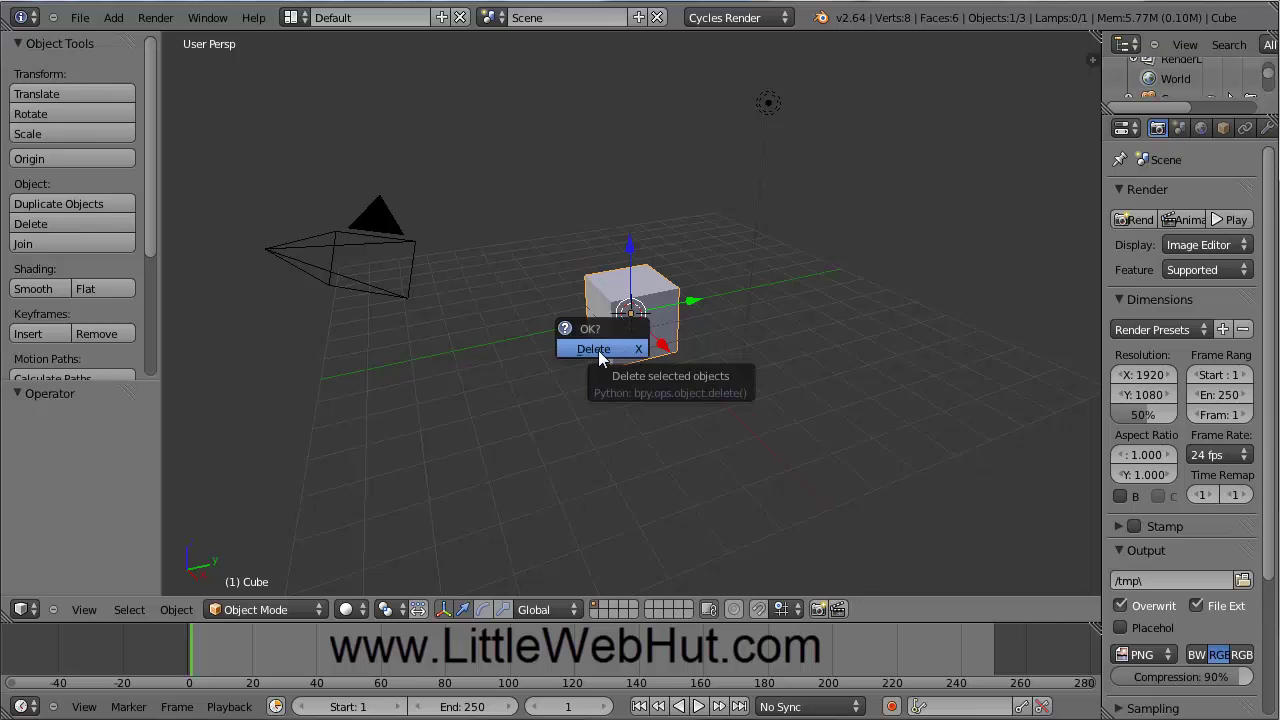
{"action": "left_click", "coordinate": [598, 350]}
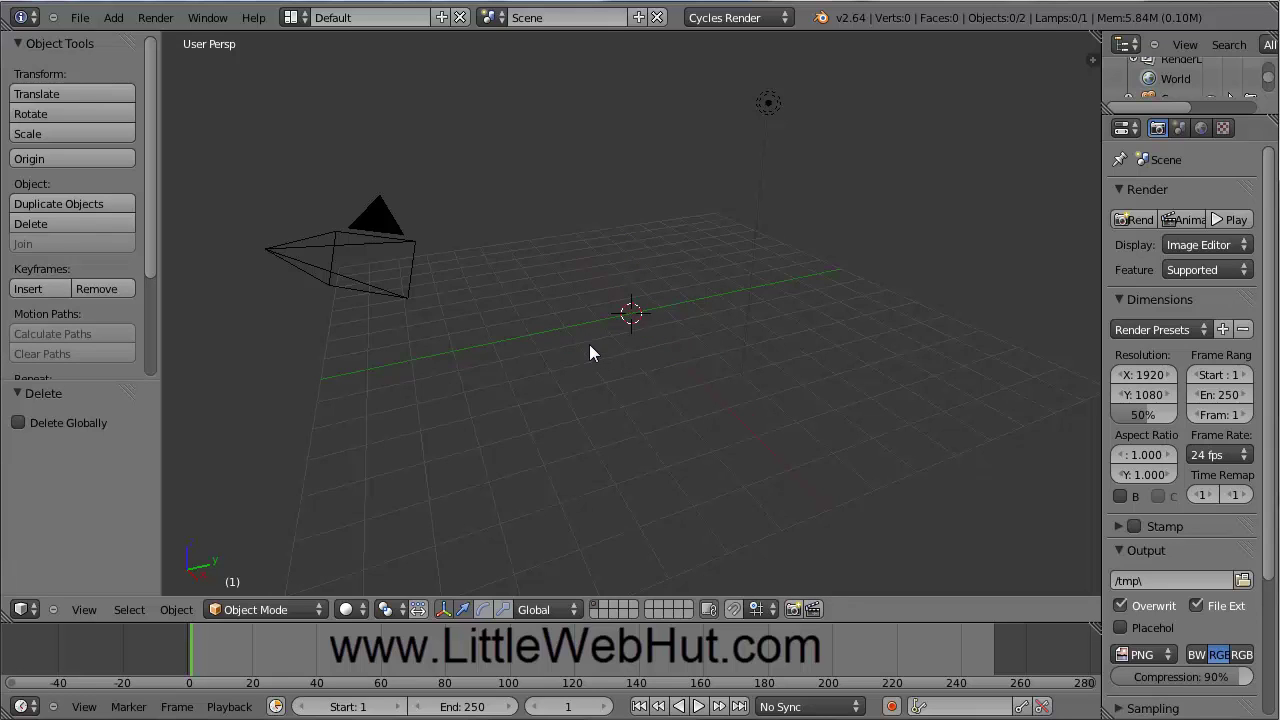
{"action": "left_click", "coordinate": [113, 17]}
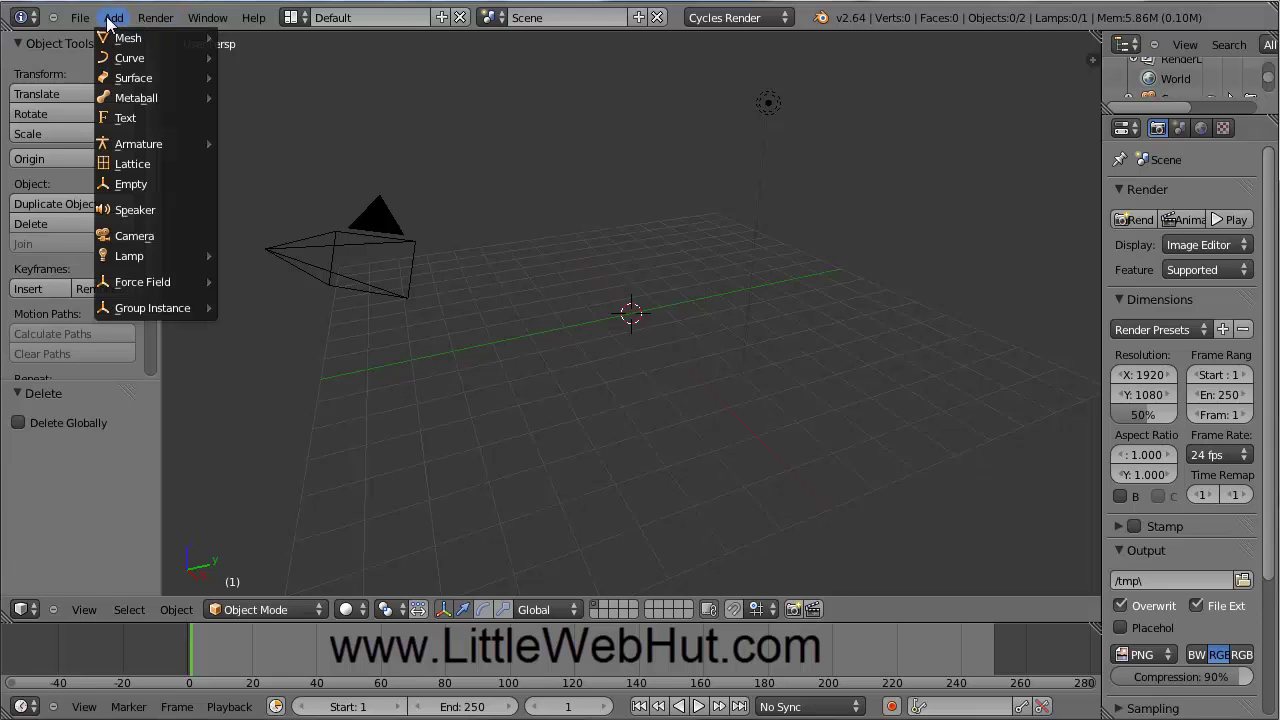
{"action": "mouse_move", "coordinate": [120, 40]}
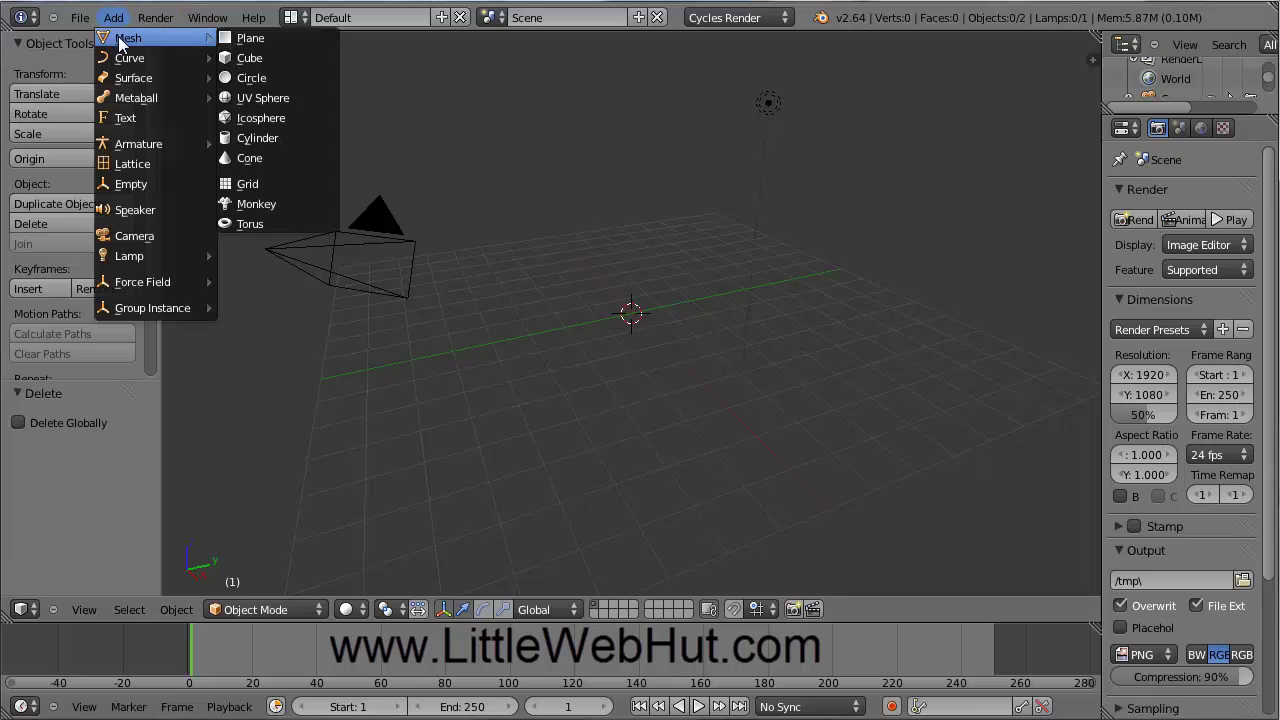
{"action": "left_click", "coordinate": [251, 40]}
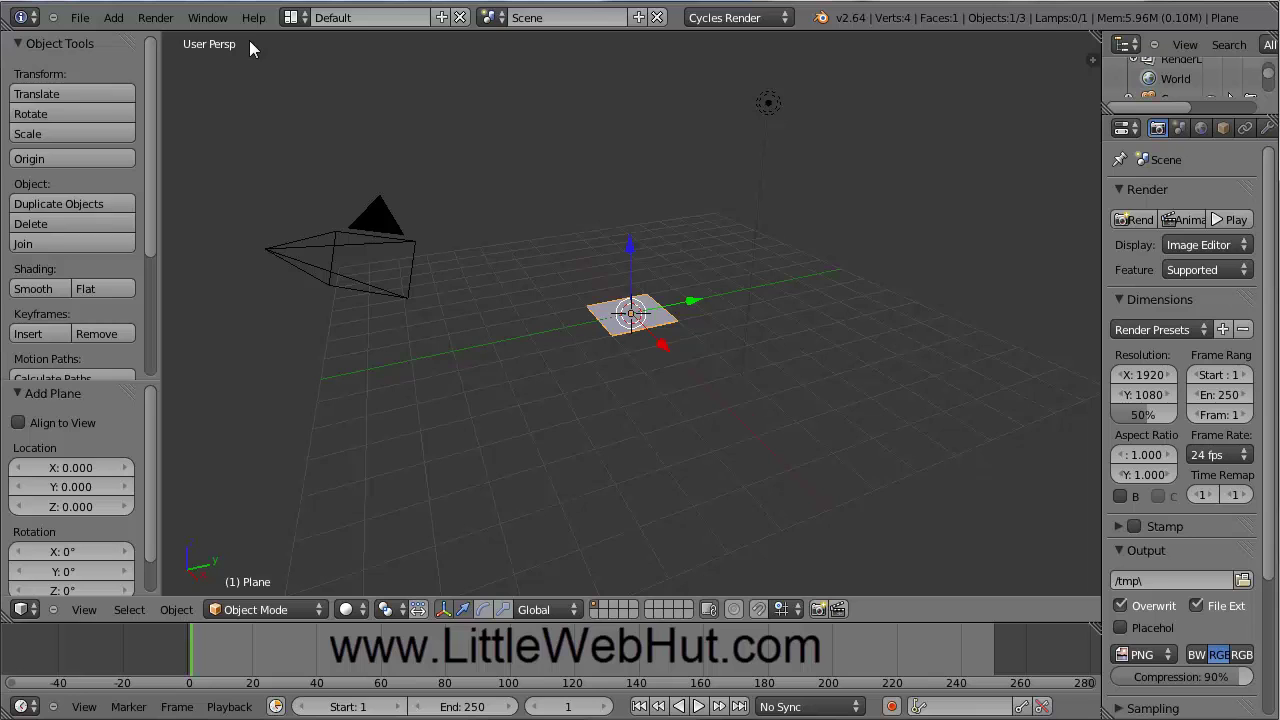
Step: Scale the plane by a factor of 30 to make a large floor
{"action": "key", "text": "s"}
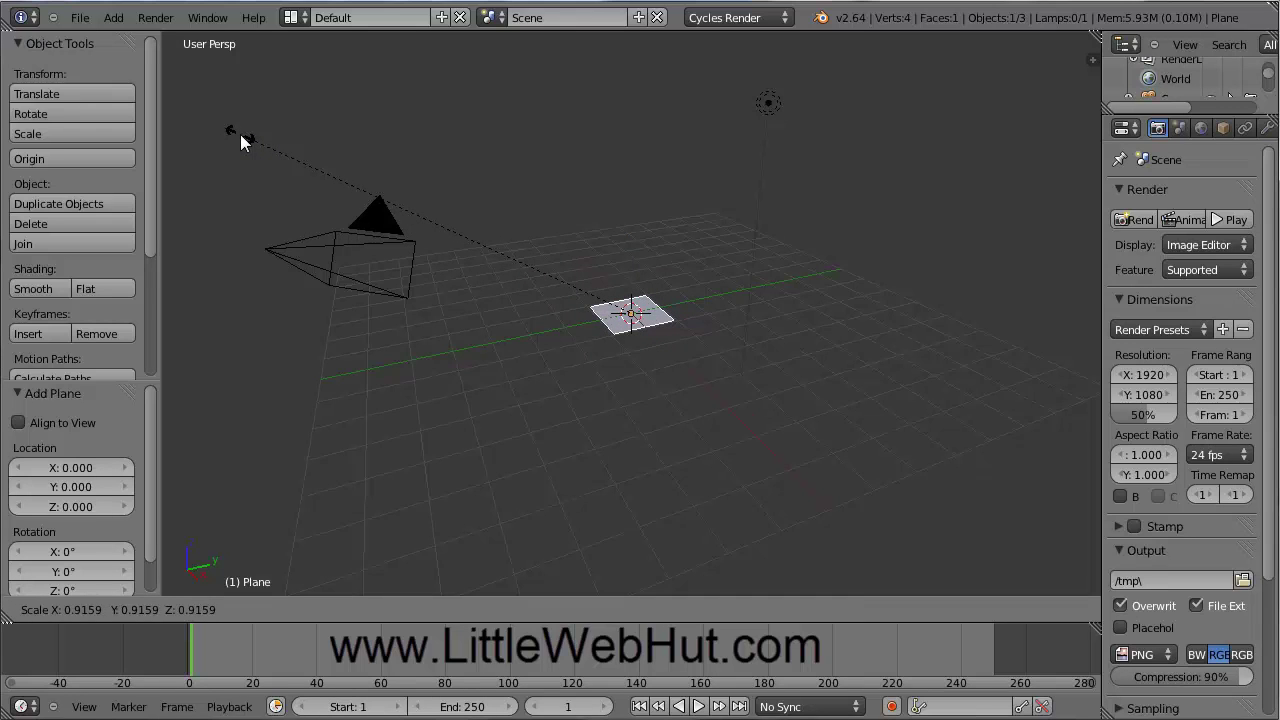
{"action": "type", "text": "30"}
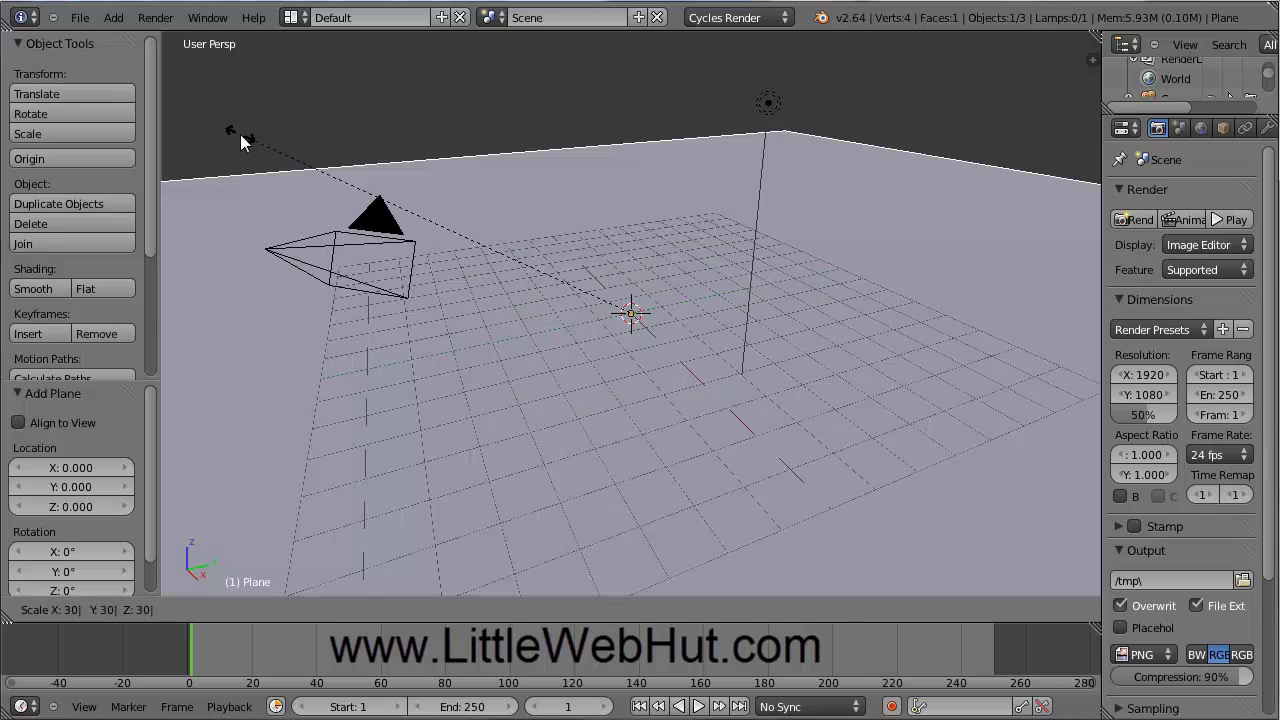
{"action": "key", "text": "Return"}
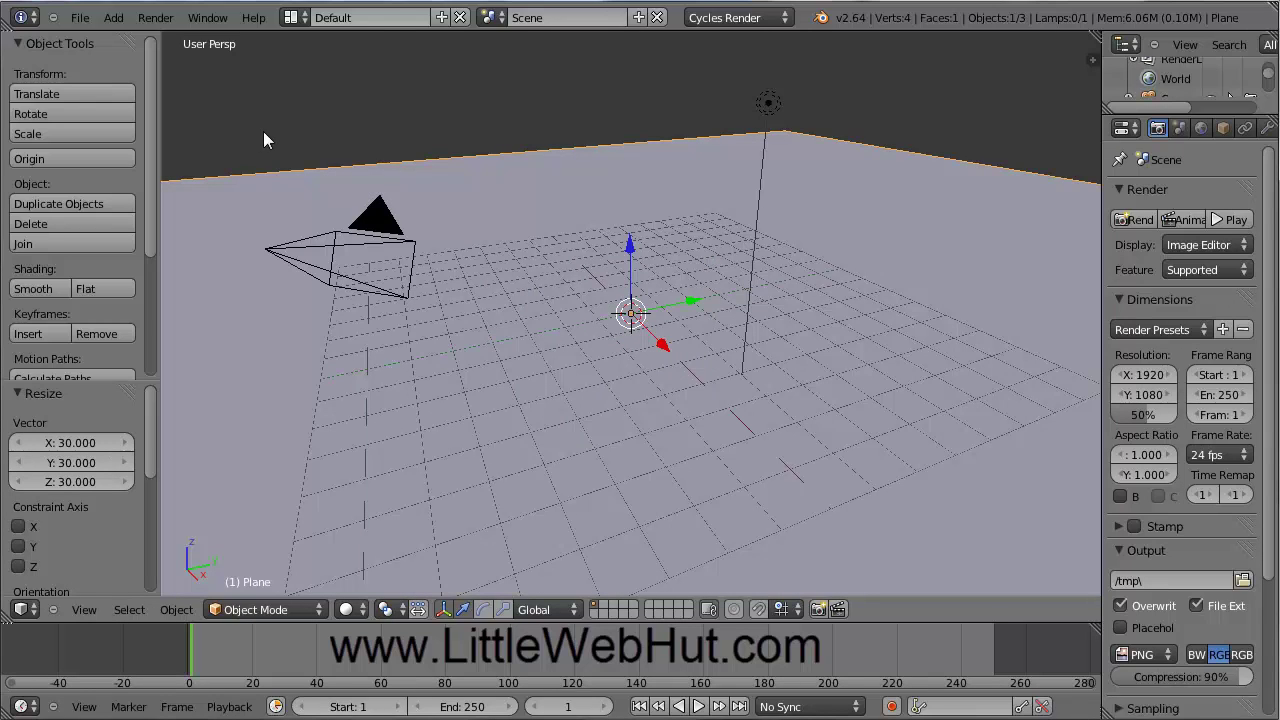
Step: Add a text object at the origin and raise it about 0.44 units along Z above the floor
{"action": "left_click", "coordinate": [112, 18]}
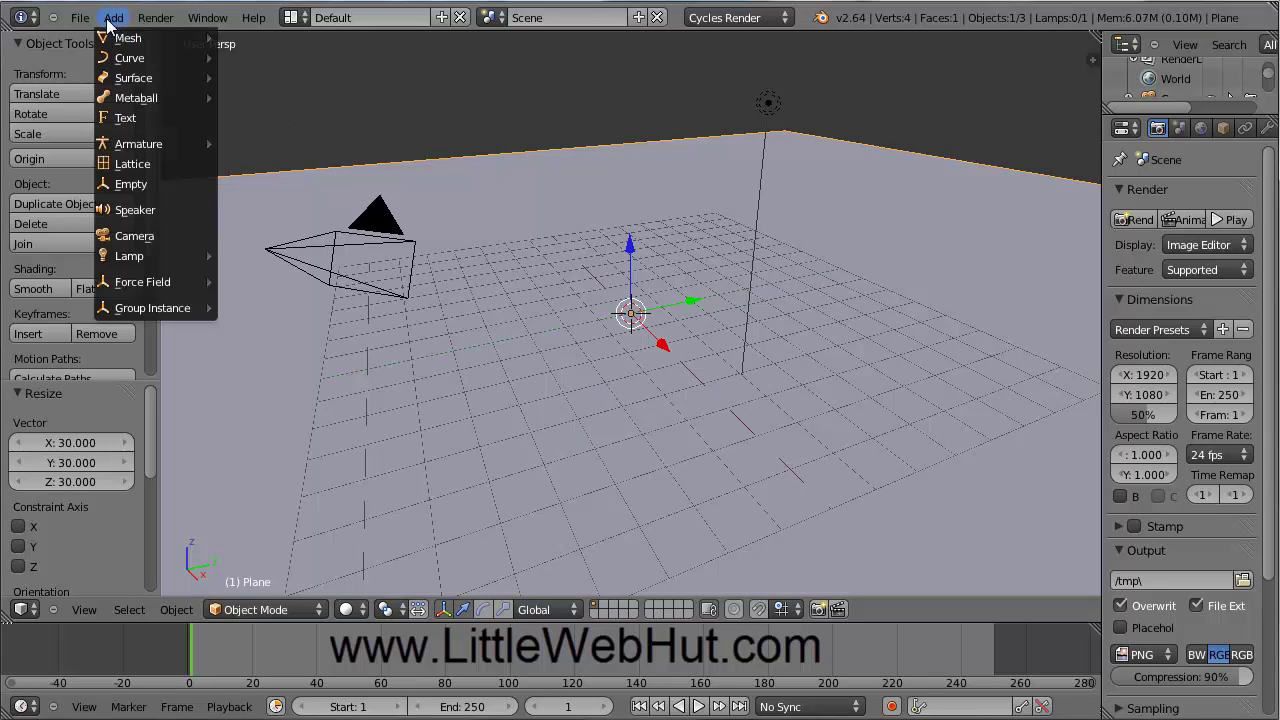
{"action": "left_click", "coordinate": [154, 120]}
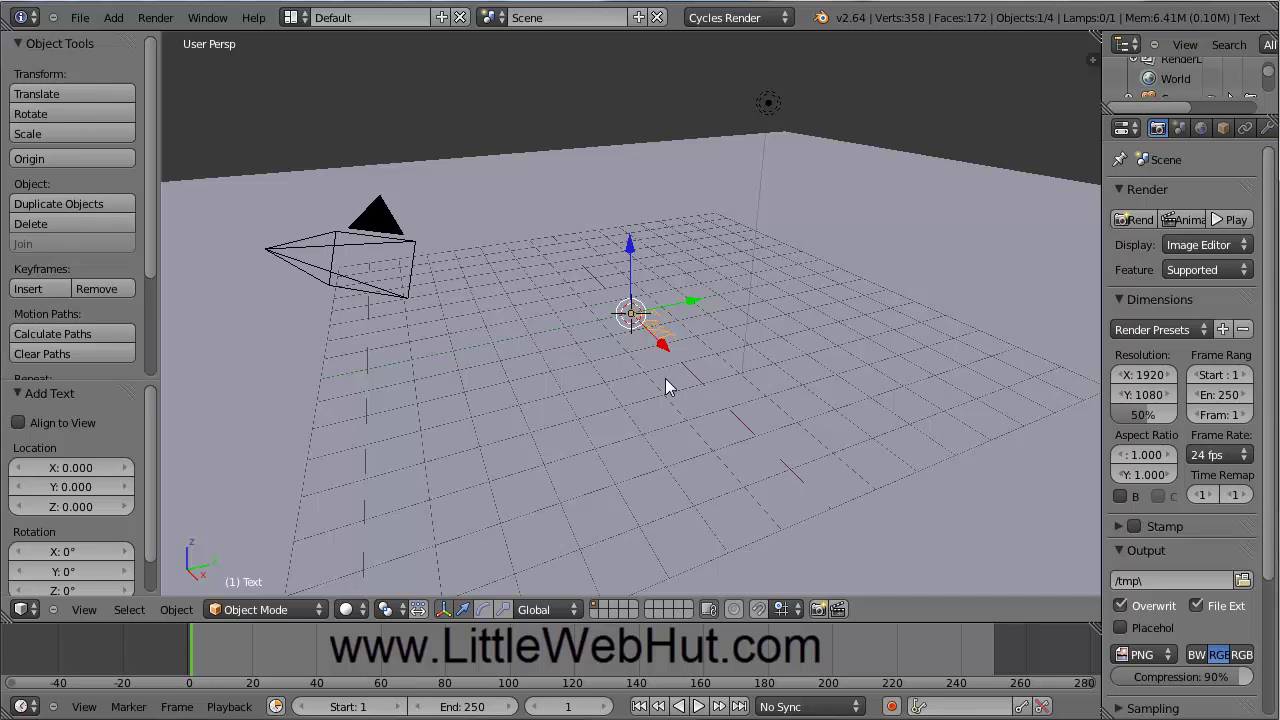
{"action": "scroll", "coordinate": [663, 388], "scroll_direction": "up", "scroll_amount": 5}
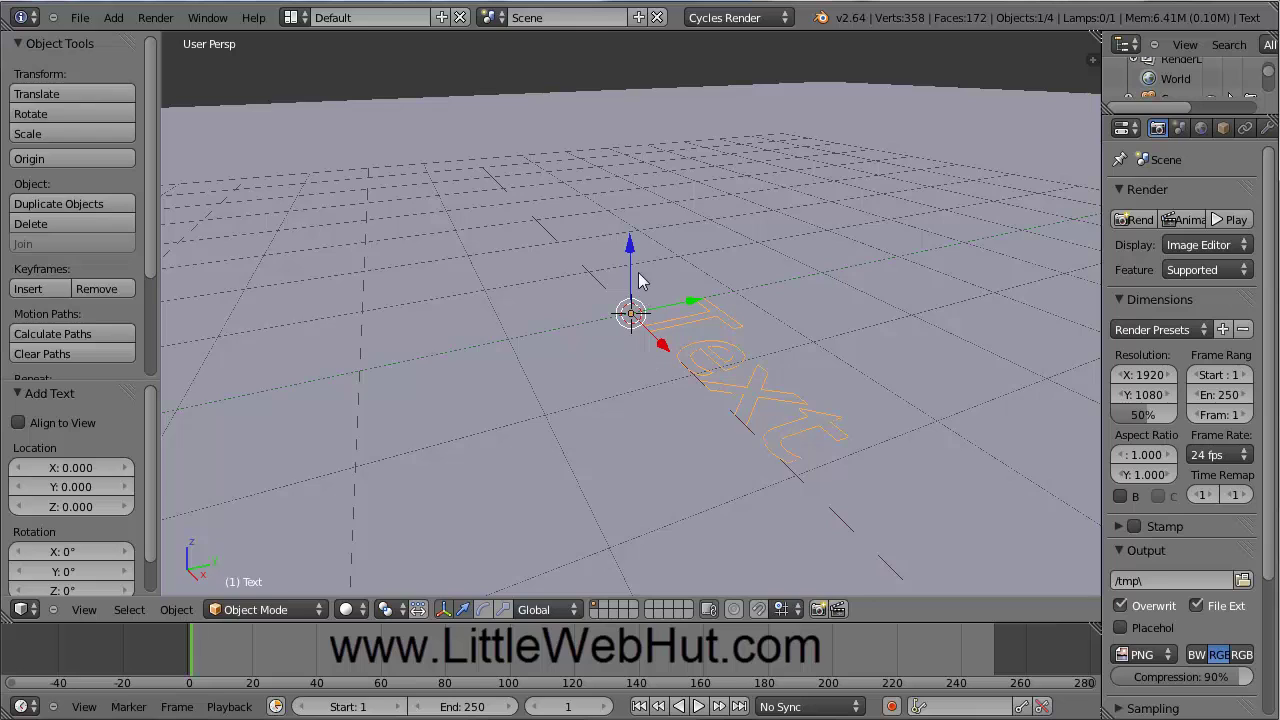
{"action": "left_click_drag", "start_coordinate": [629, 250], "coordinate": [638, 200]}
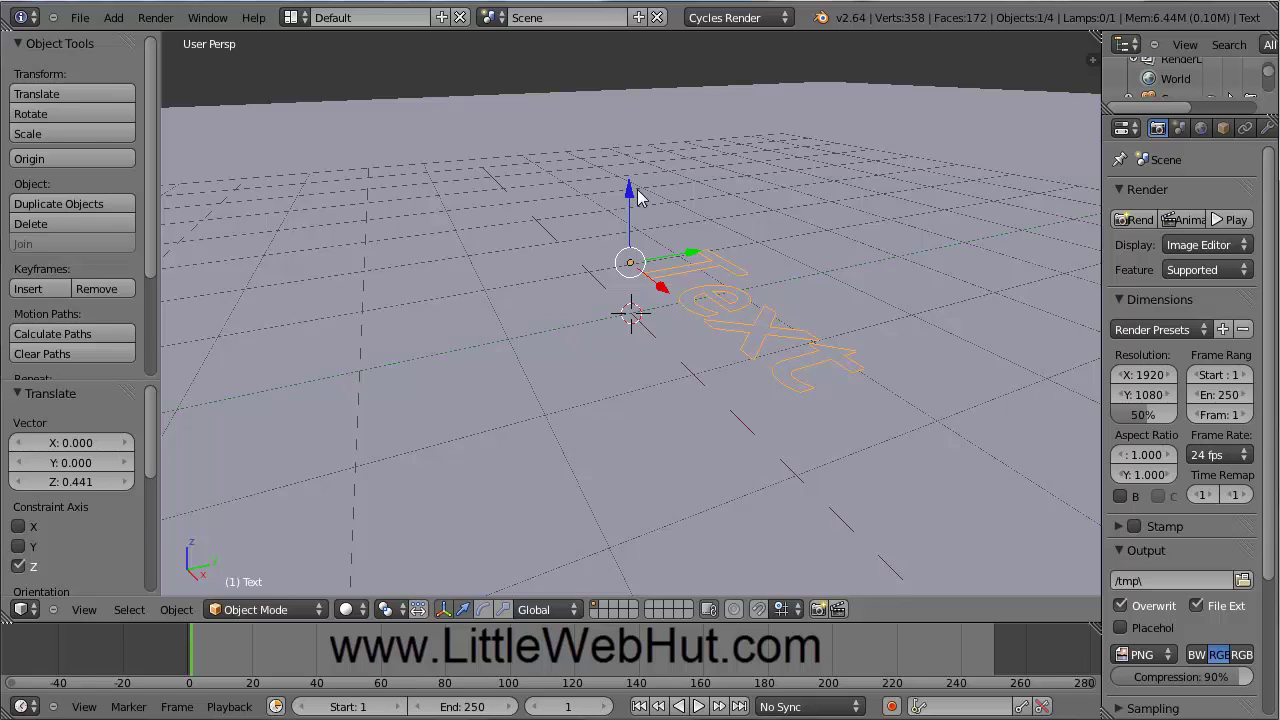
Step: Rotate the text object 90 degrees around the global X axis so it stands upright
{"action": "key", "text": "r"}
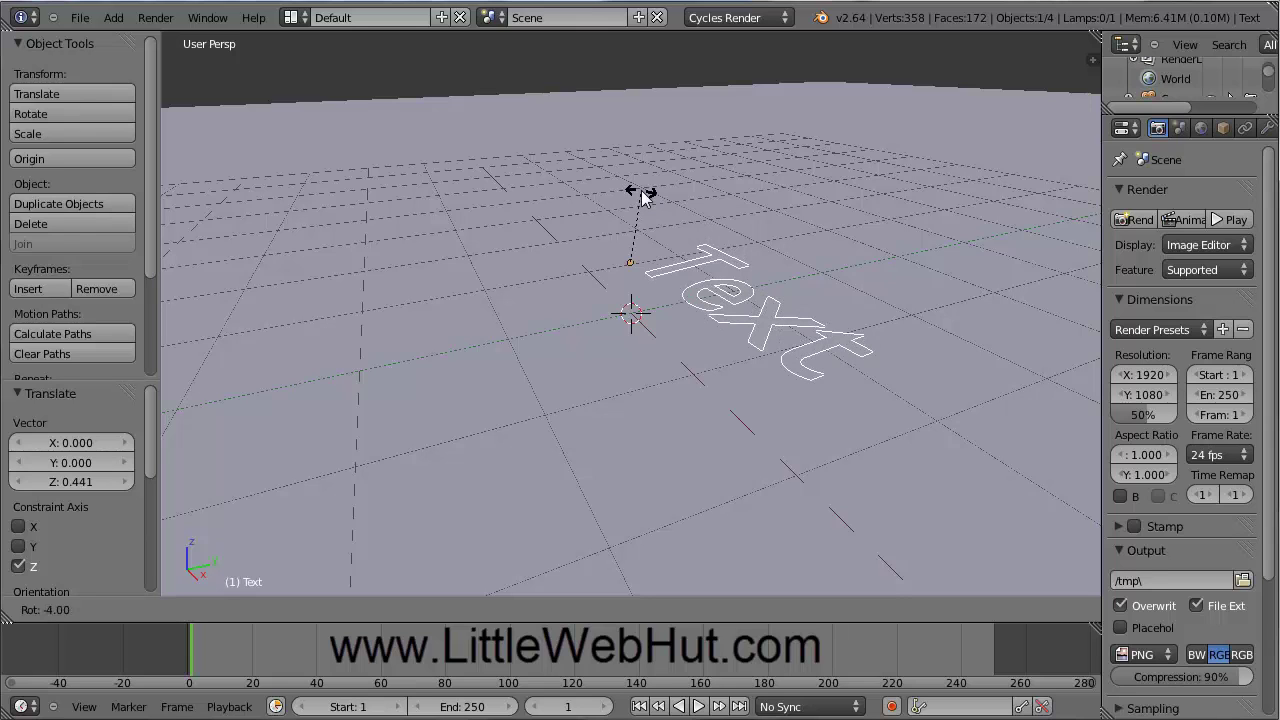
{"action": "key", "text": "x"}
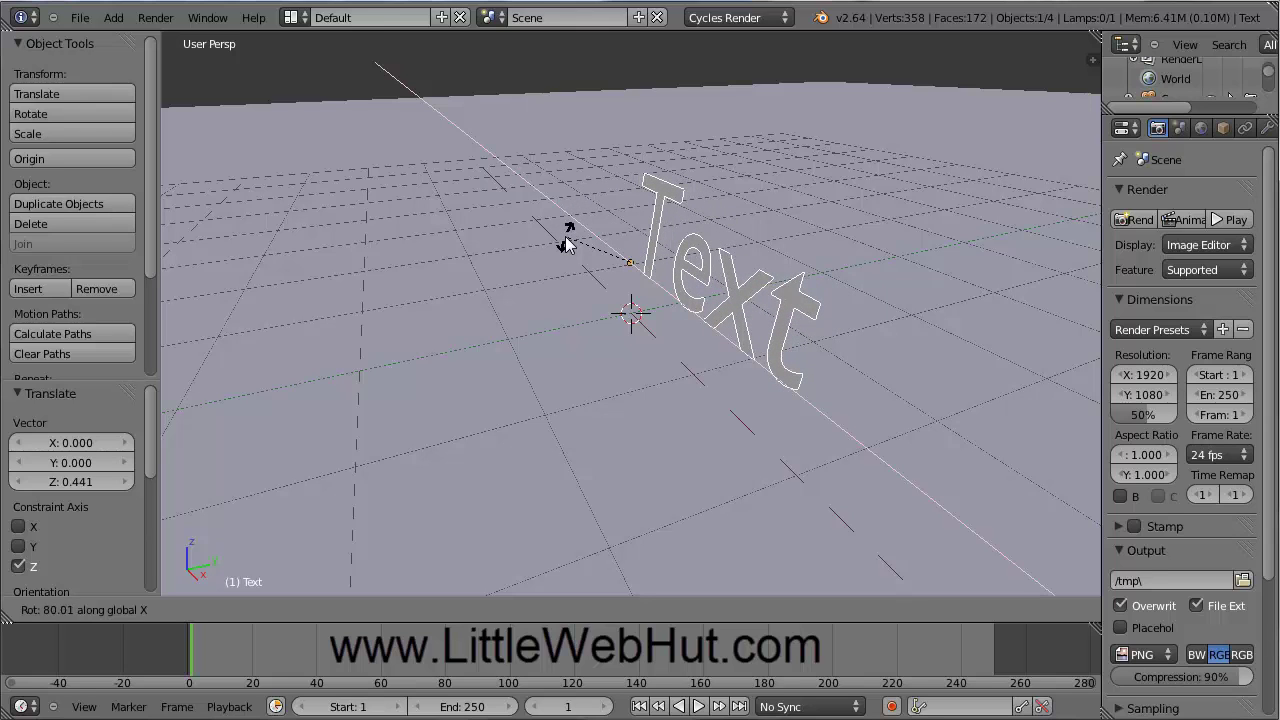
{"action": "type", "text": "90"}
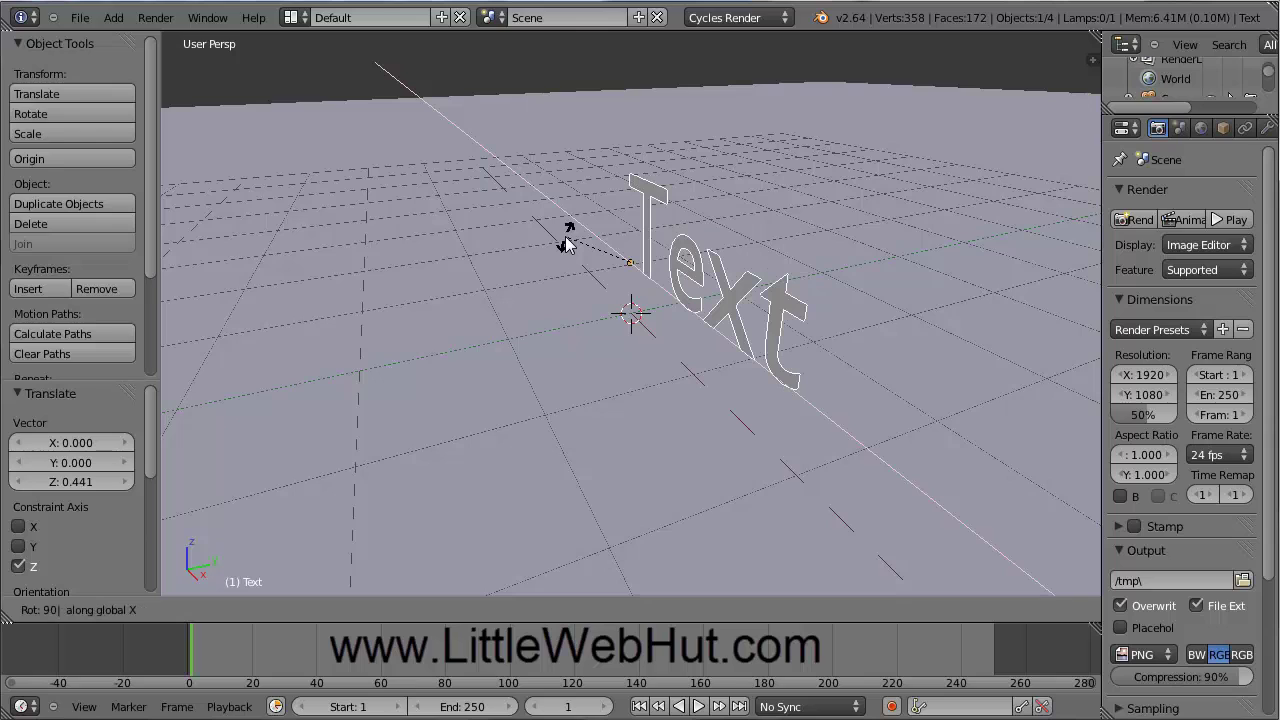
{"action": "key", "text": "Return"}
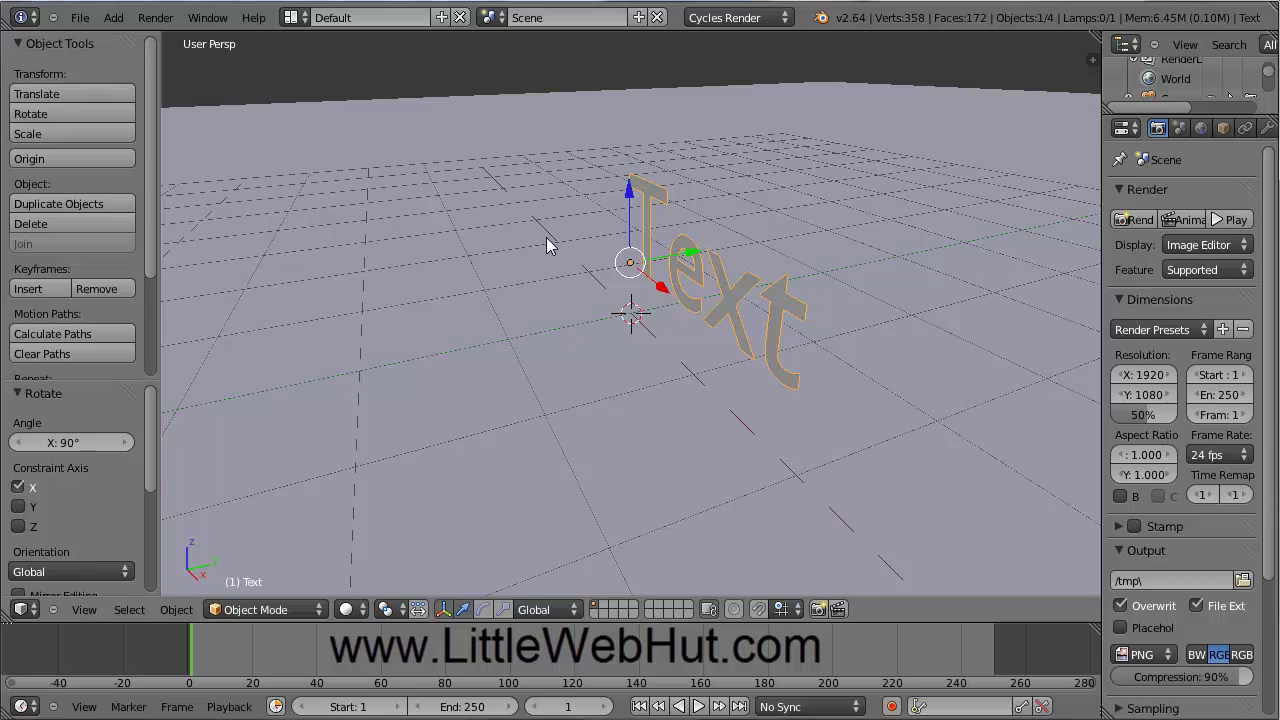
Step: Replace the text object's content with "Blender" in Edit Mode and return to Object Mode
{"action": "middle_click_drag", "start_coordinate": [546, 237], "coordinate": [695, 177]}
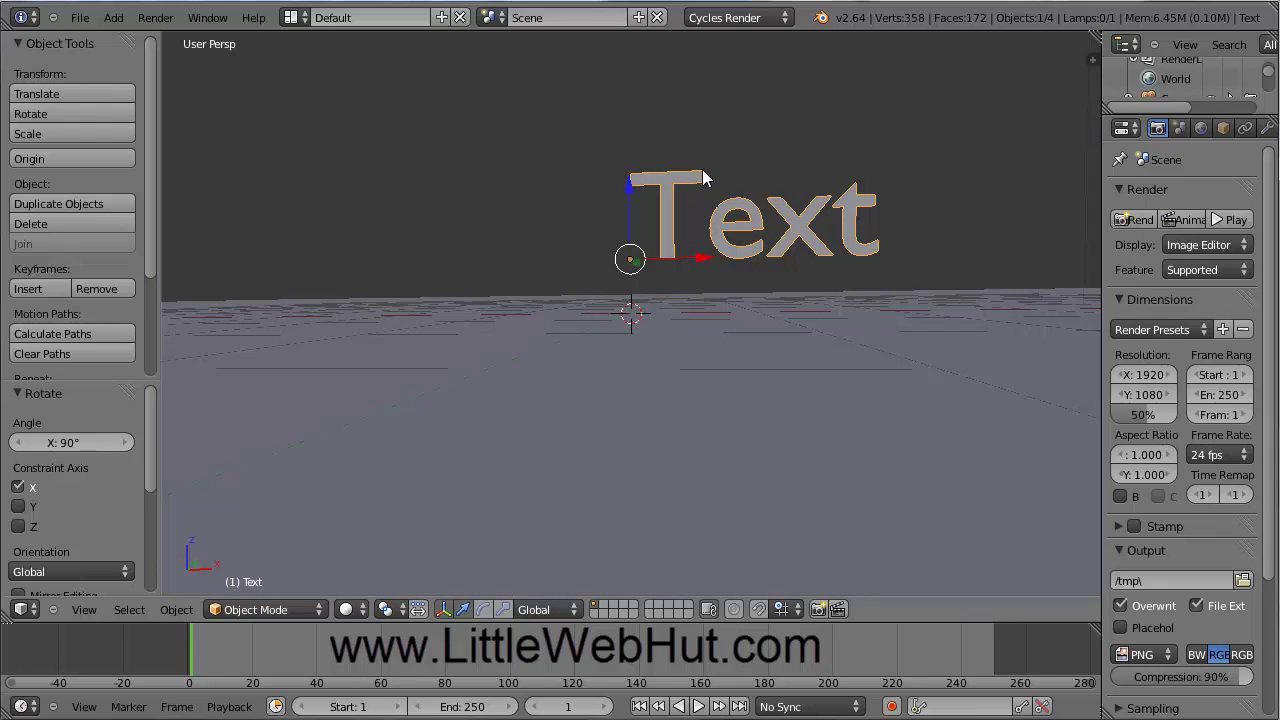
{"action": "left_click", "coordinate": [310, 609]}
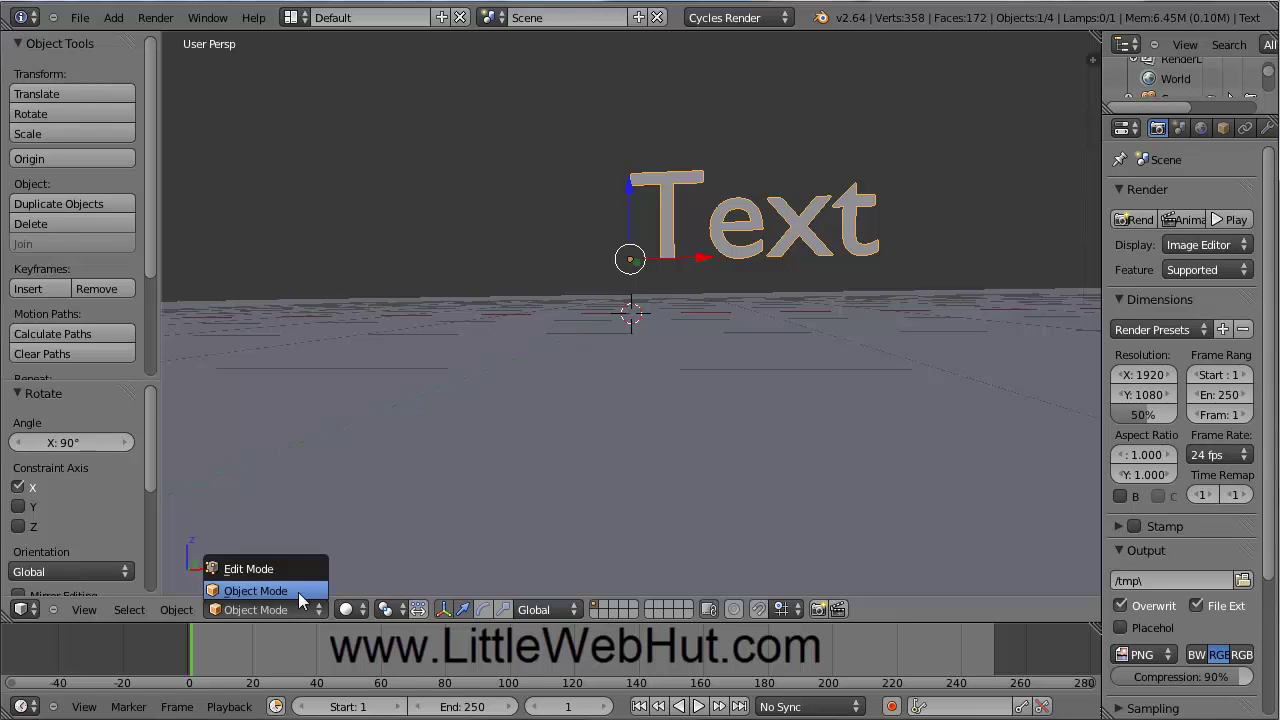
{"action": "left_click", "coordinate": [285, 571]}
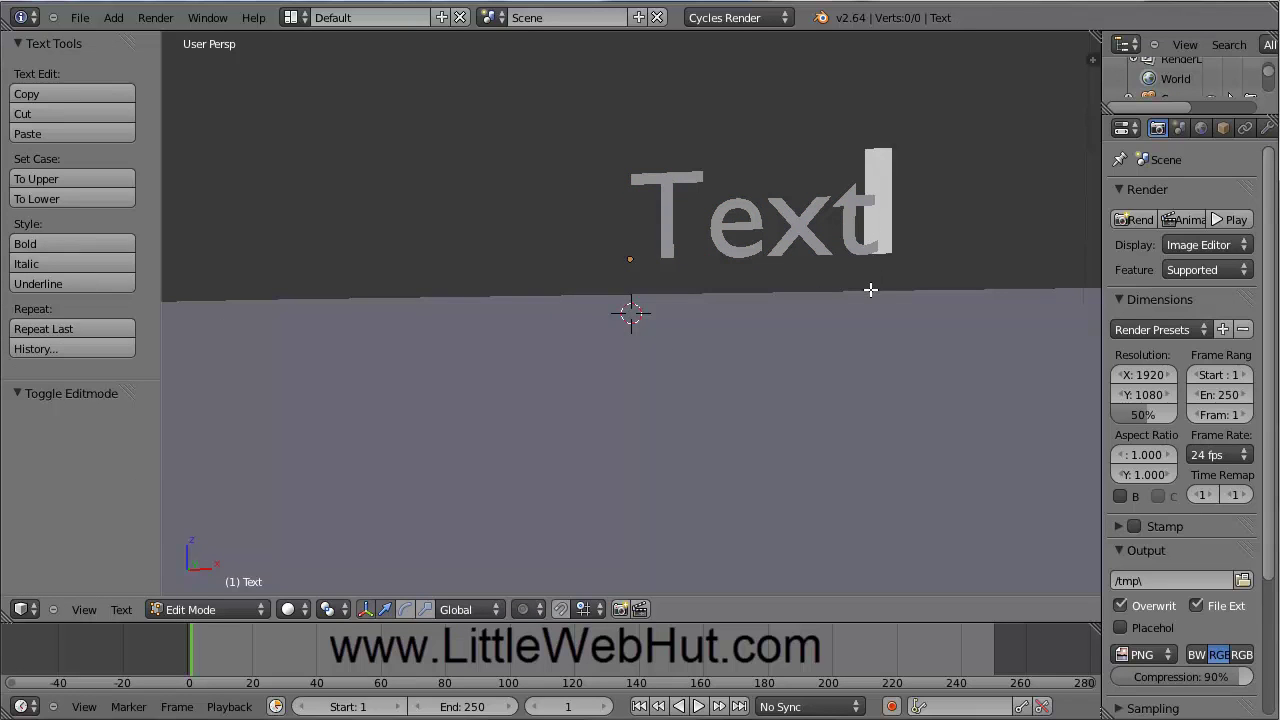
{"action": "key", "text": "BackSpace"}
{"action": "key", "text": "BackSpace"}
{"action": "key", "text": "BackSpace"}
{"action": "key", "text": "BackSpace"}
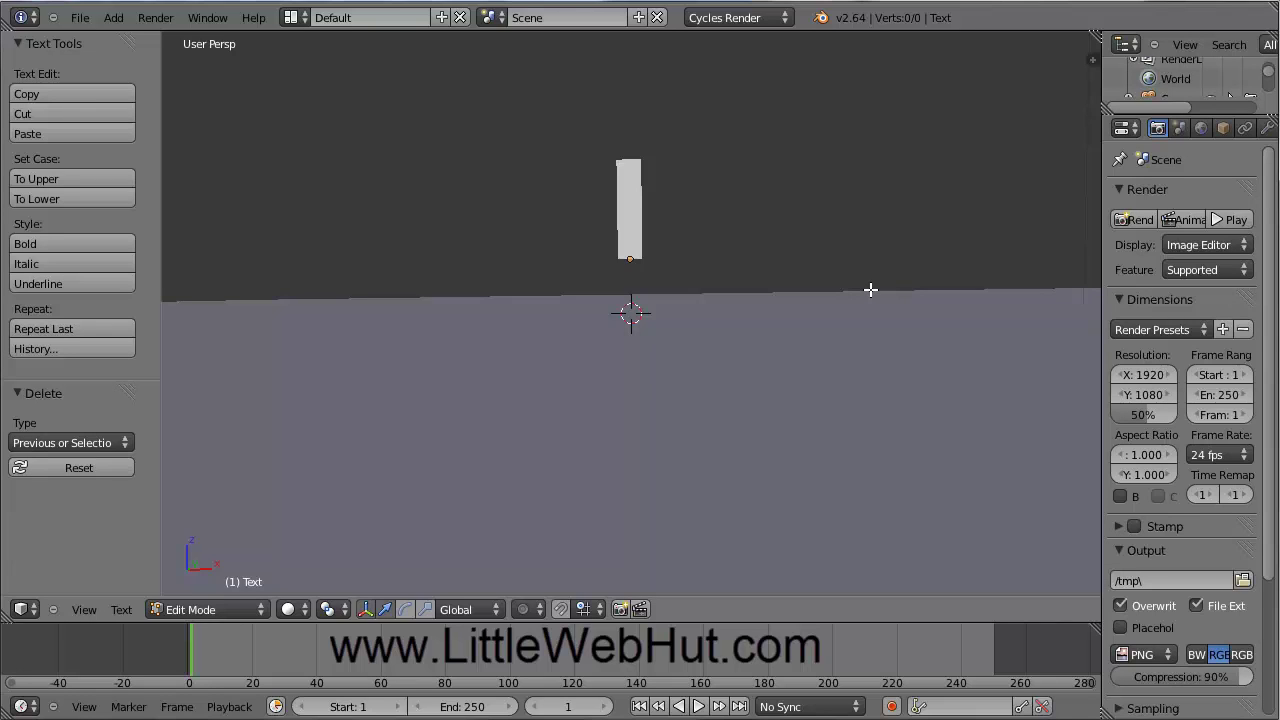
{"action": "type", "text": "Blend"}
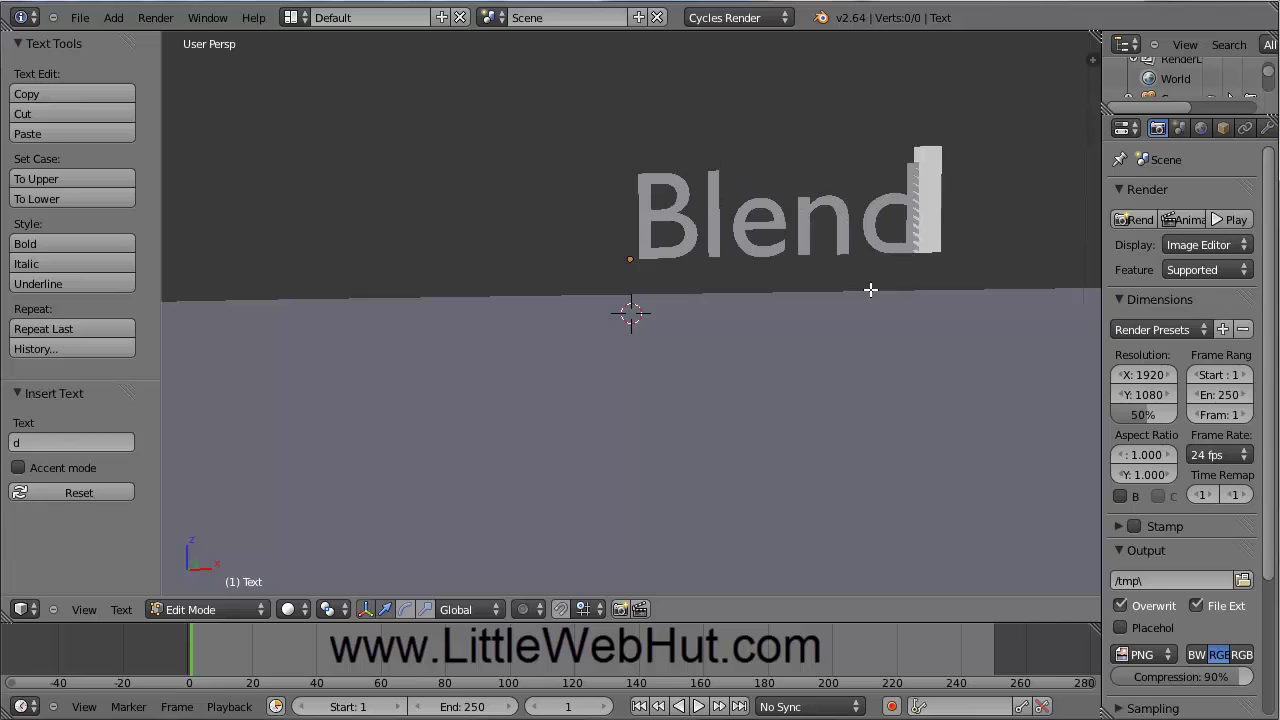
{"action": "type", "text": "er"}
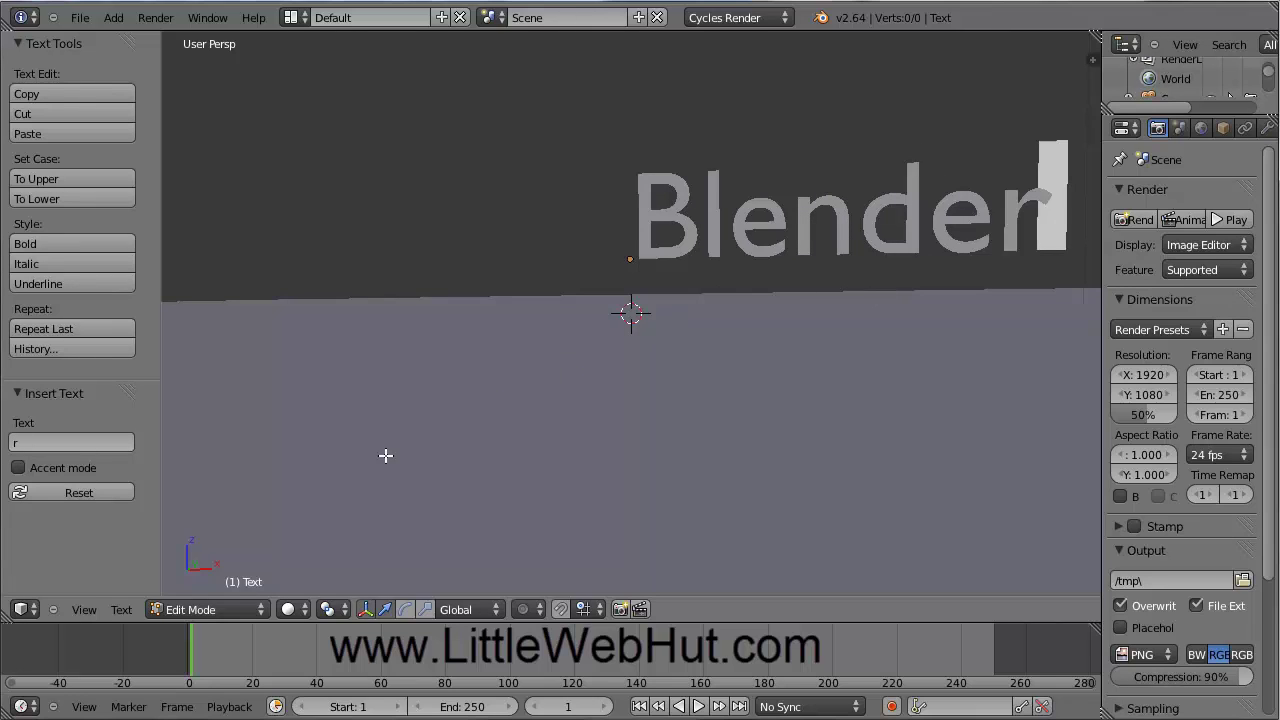
{"action": "left_click", "coordinate": [251, 609]}
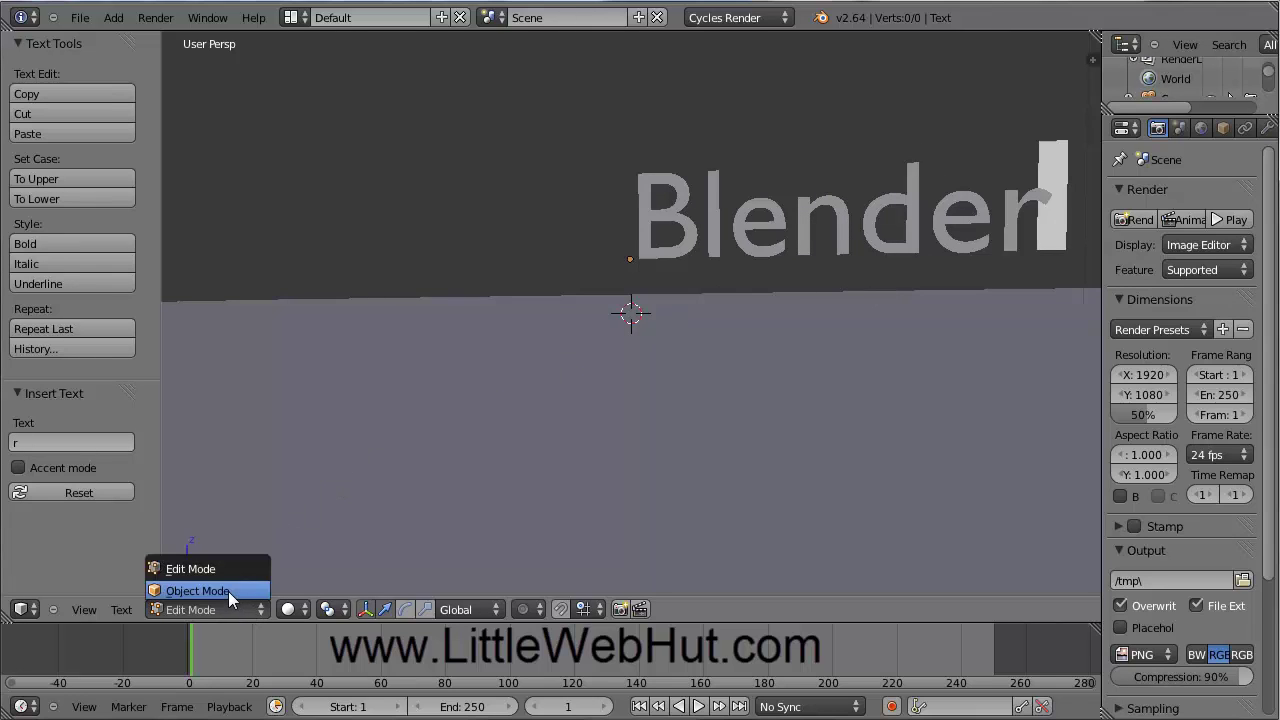
{"action": "left_click", "coordinate": [227, 591]}
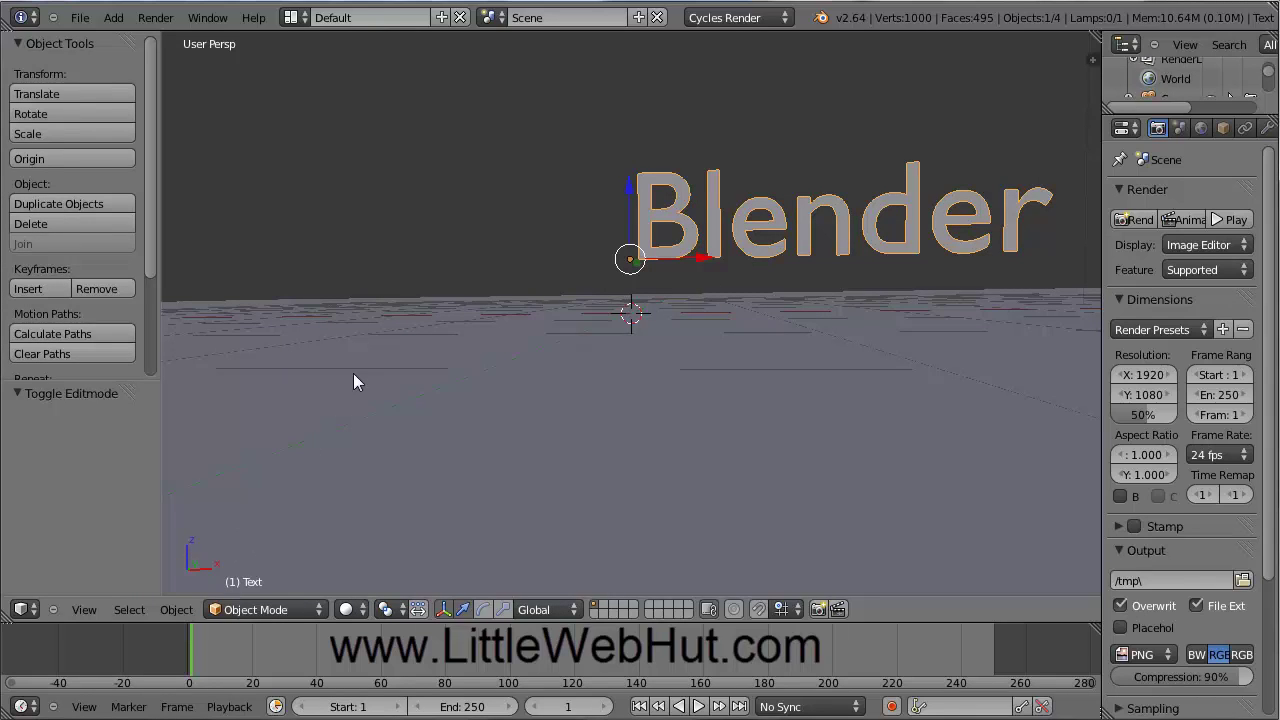
Step: Add a second text object at the origin and raise it about 0.28 units along Z
{"action": "left_click", "coordinate": [112, 18]}
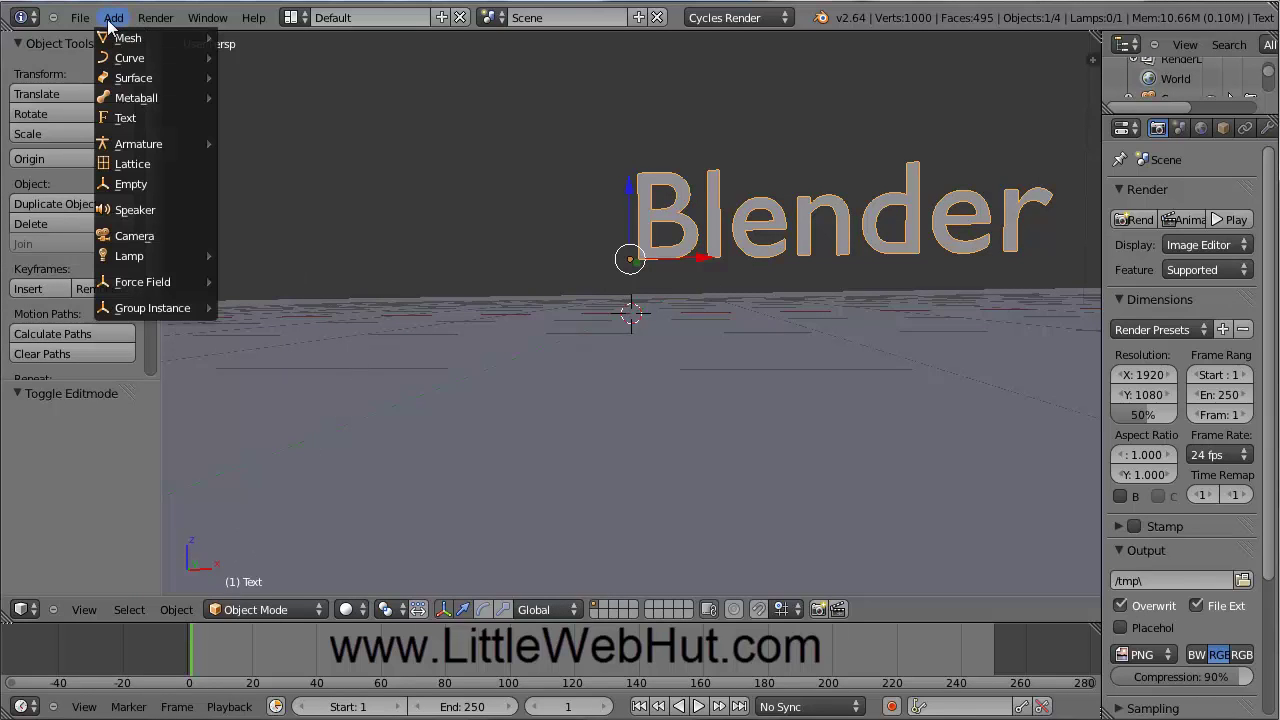
{"action": "left_click", "coordinate": [133, 119]}
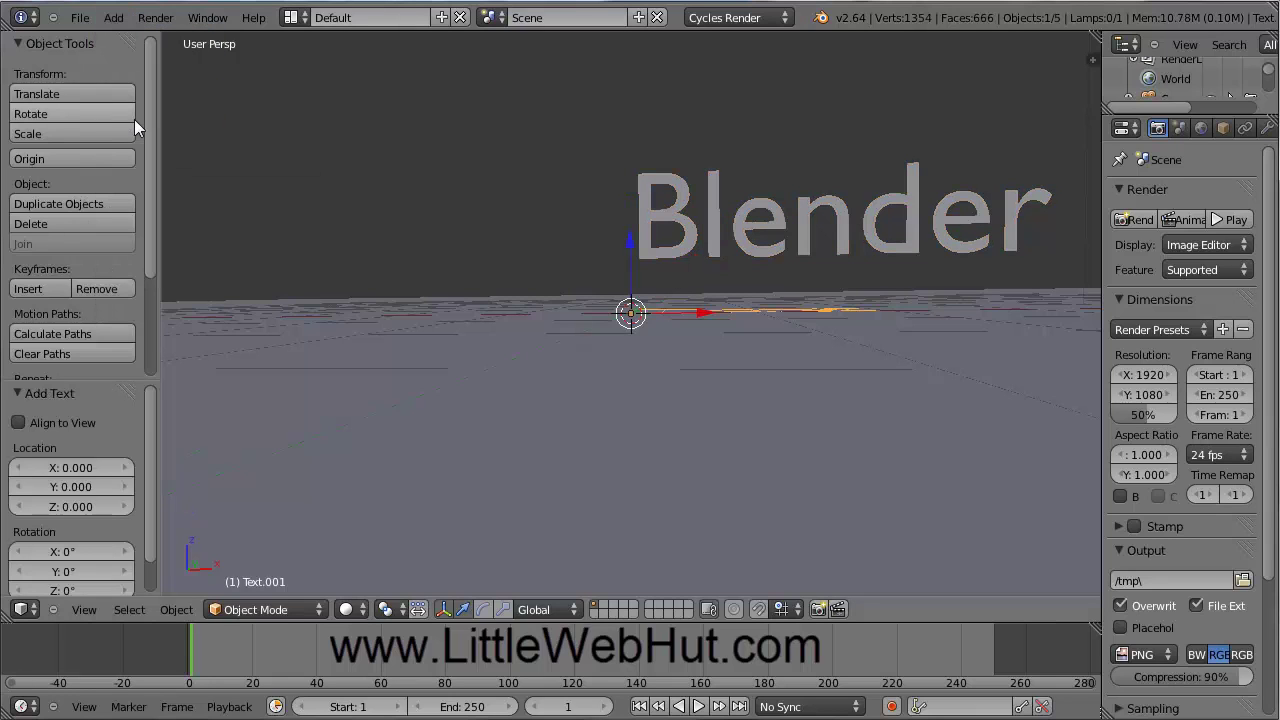
{"action": "left_click_drag", "start_coordinate": [629, 243], "coordinate": [629, 204]}
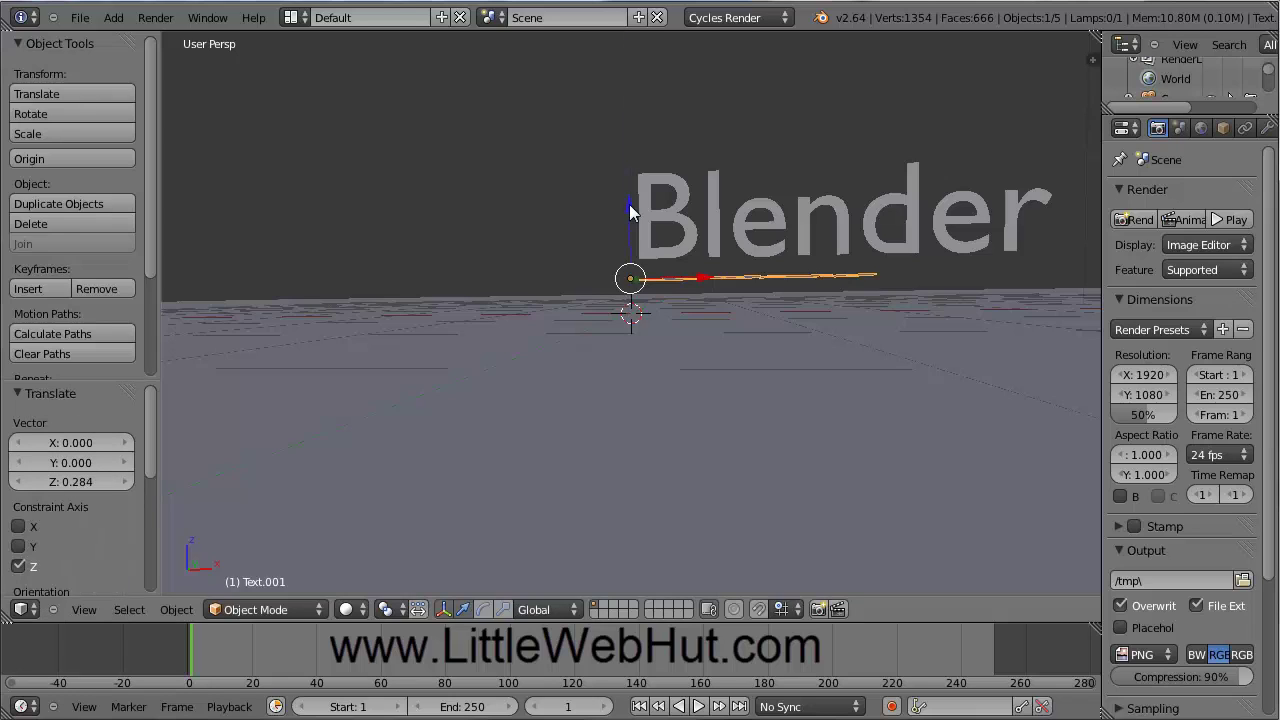
Step: Rotate the second text object 90 degrees around the global X axis and move it about -3.86 units along X
{"action": "key", "text": "r"}
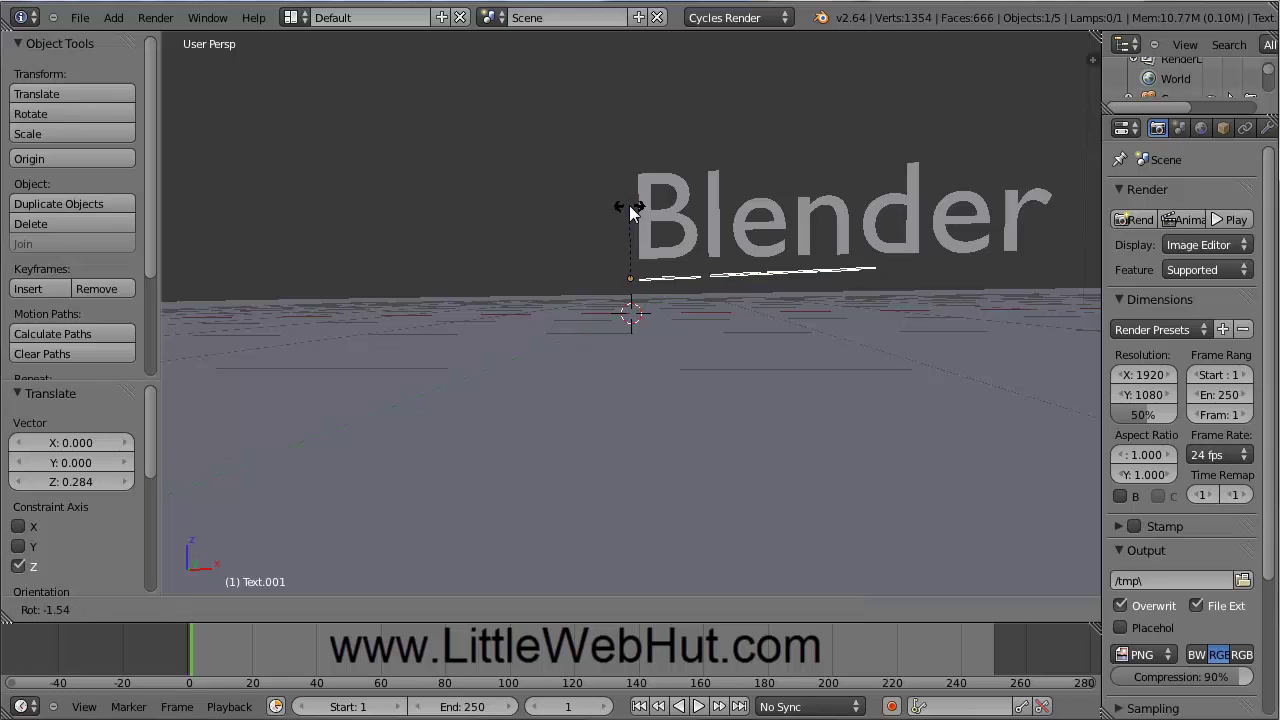
{"action": "key", "text": "x"}
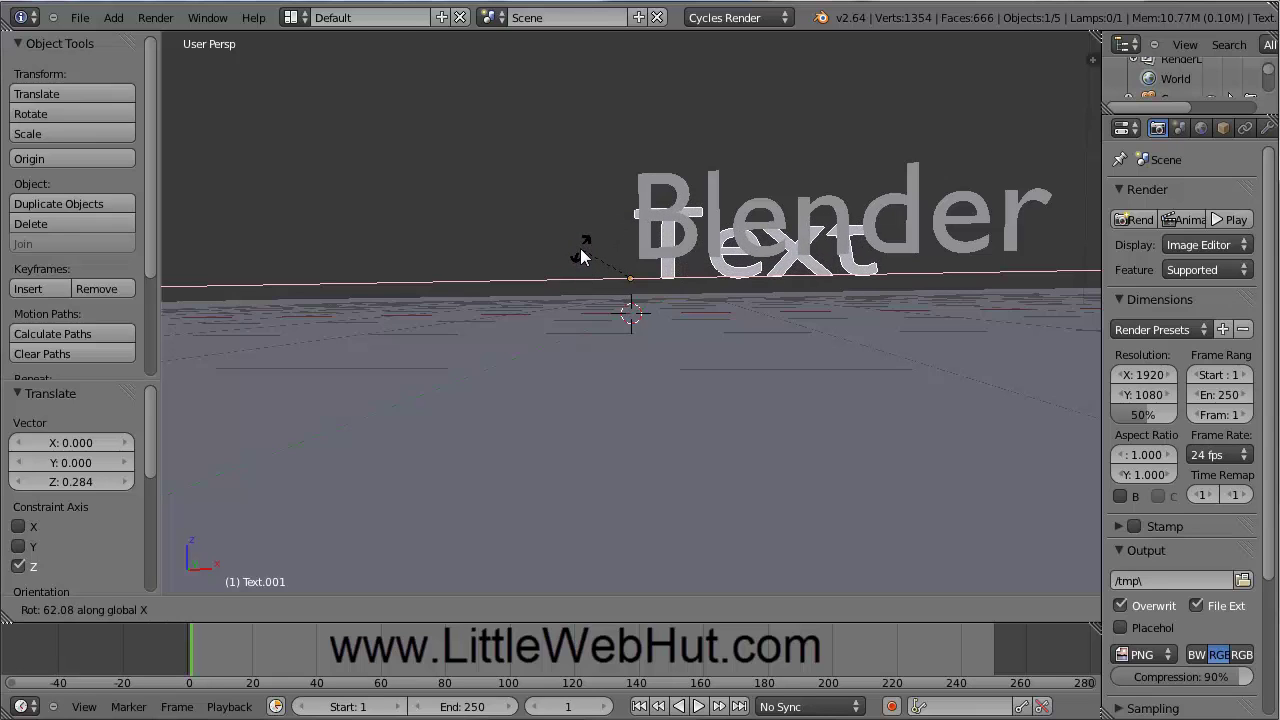
{"action": "type", "text": "90"}
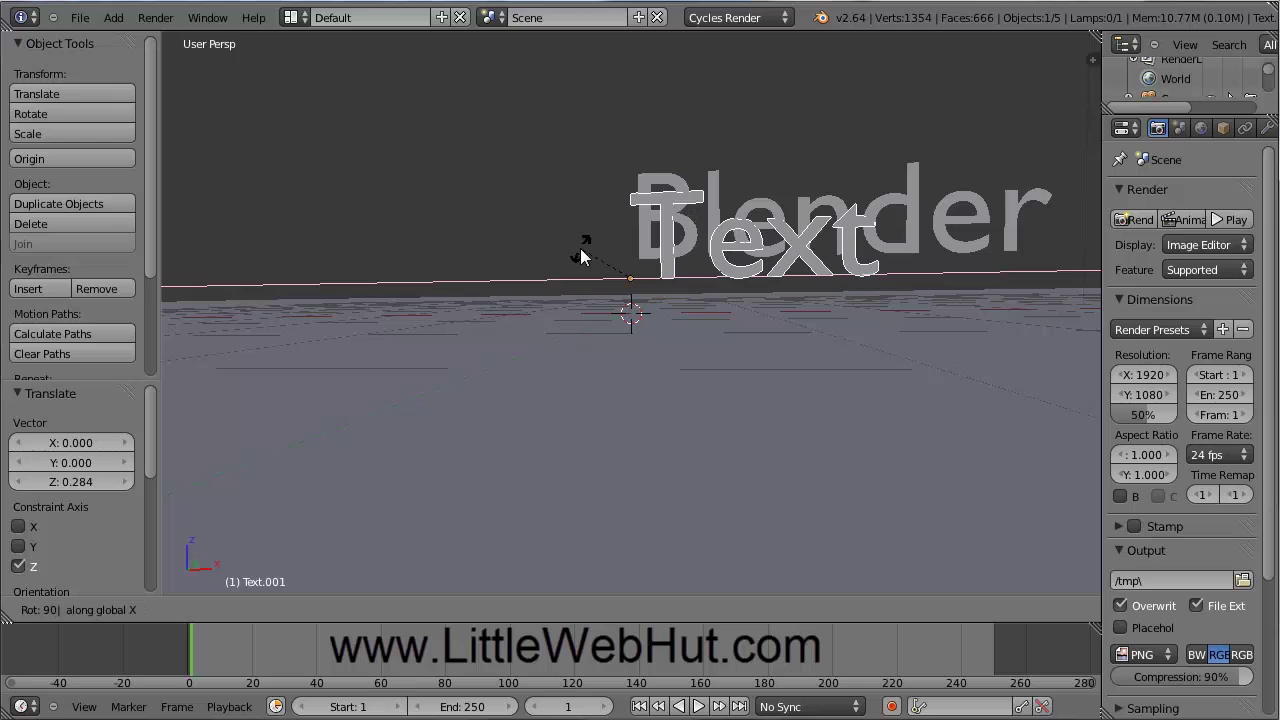
{"action": "key", "text": "Return"}
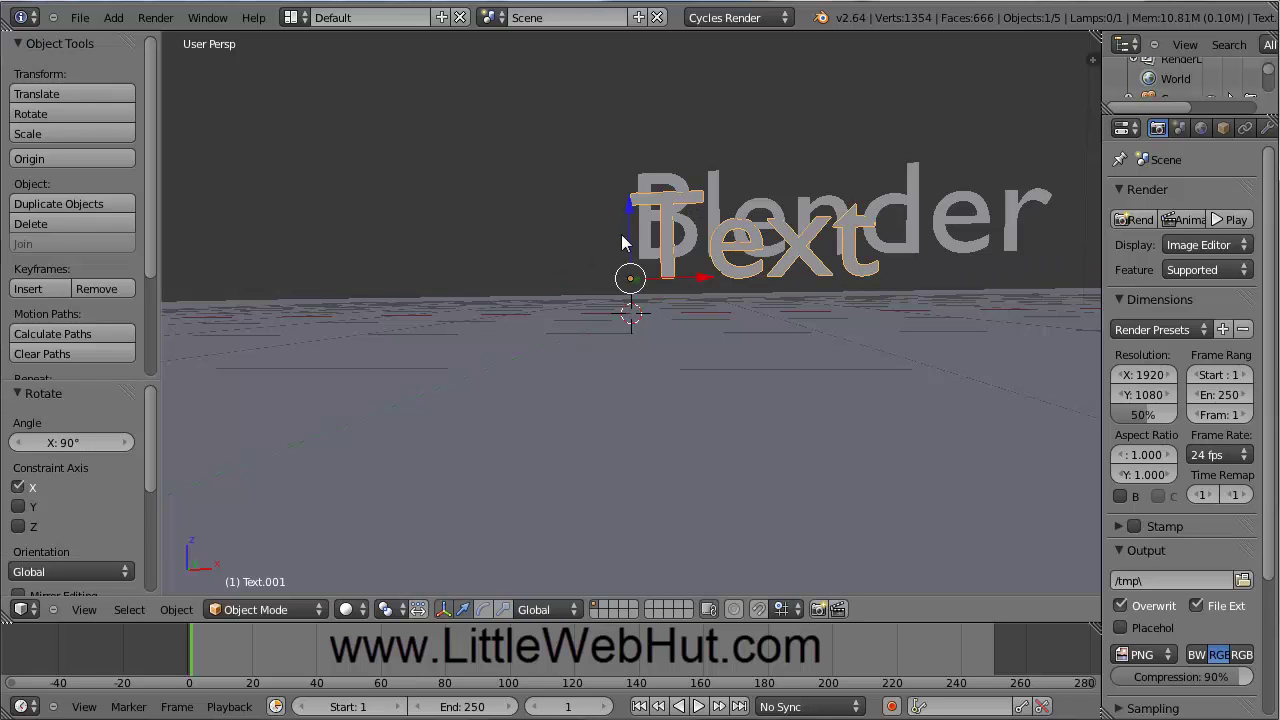
{"action": "left_click_drag", "start_coordinate": [703, 283], "coordinate": [277, 272]}
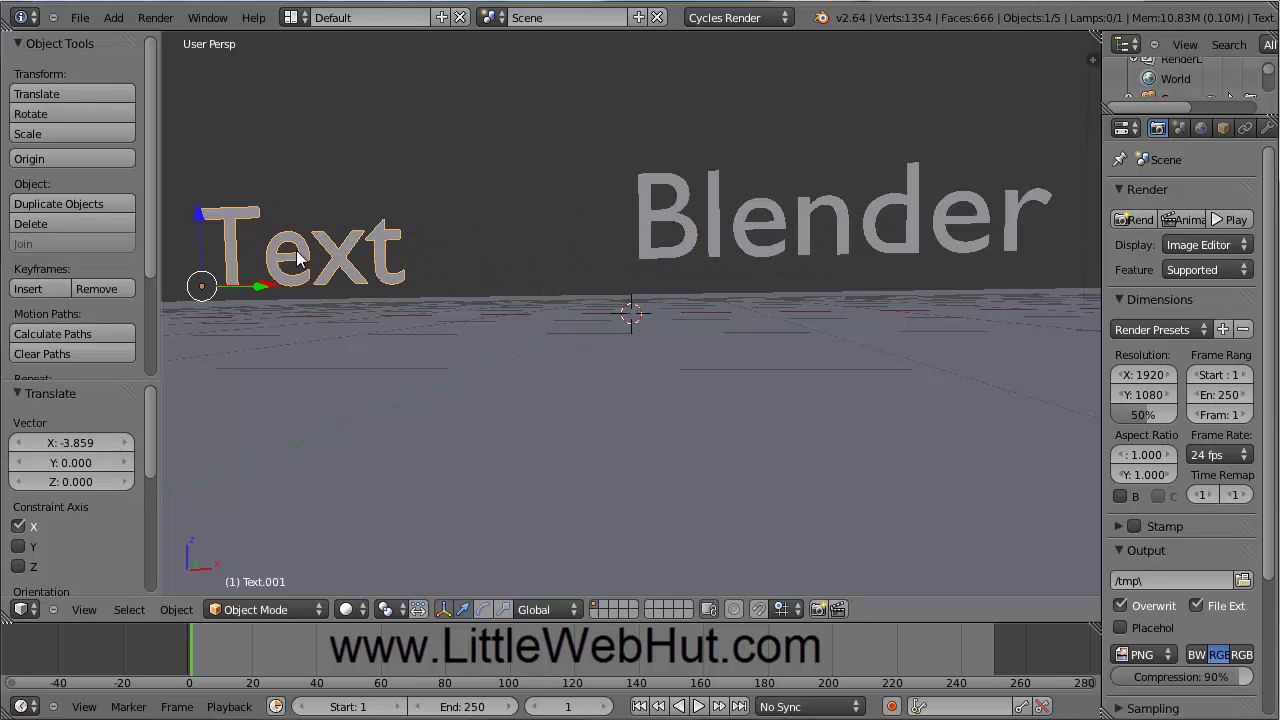
Step: Replace the second text object's content with "Blender" in Edit Mode and return to Object Mode
{"action": "left_click", "coordinate": [255, 609]}
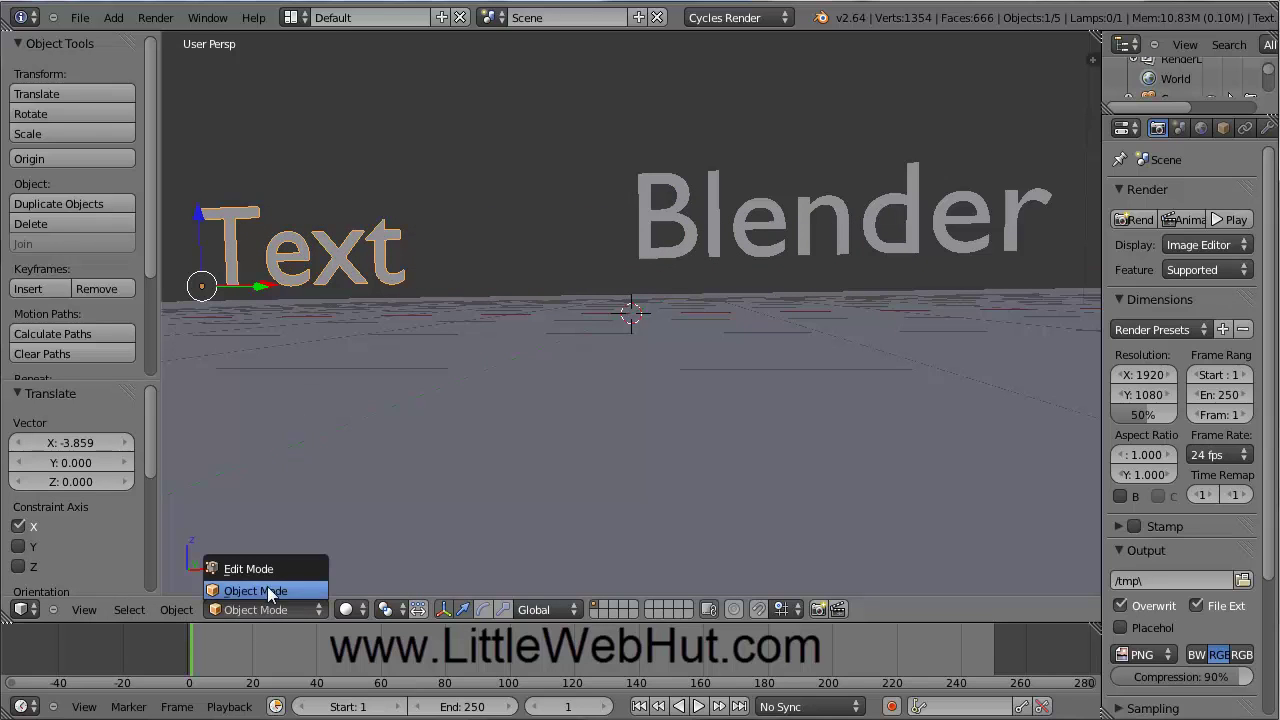
{"action": "left_click", "coordinate": [268, 566]}
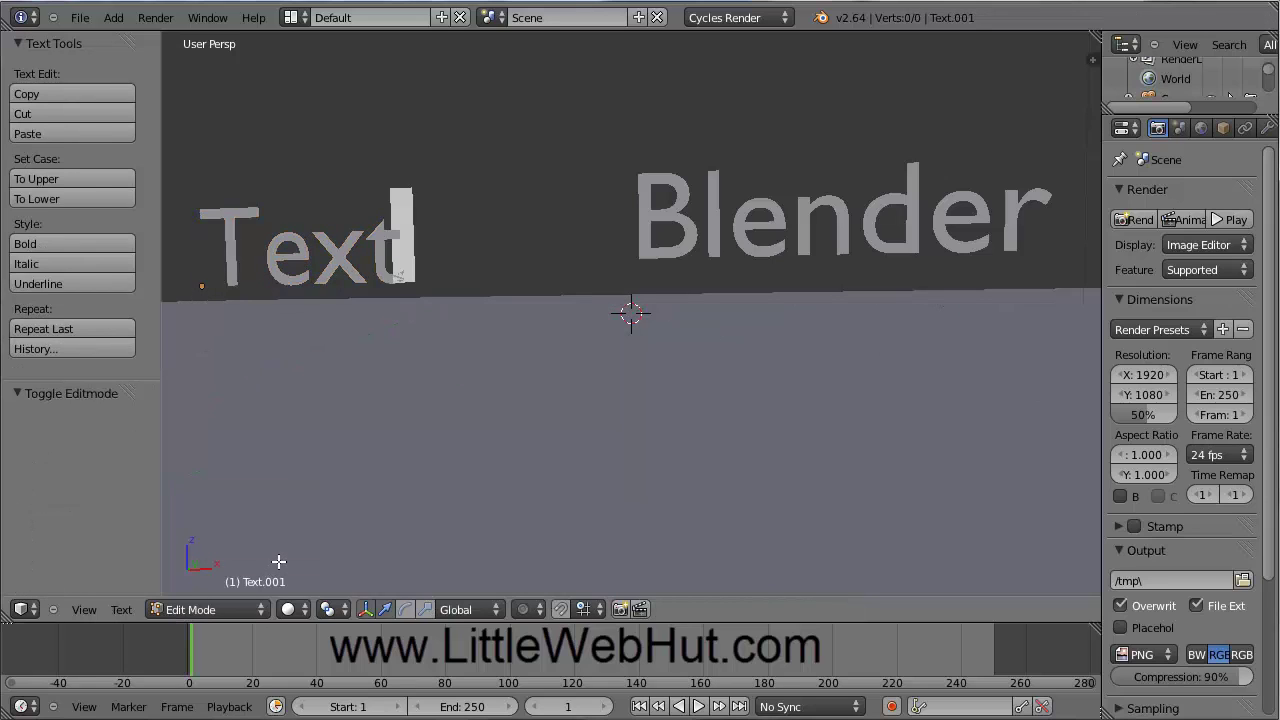
{"action": "key", "text": "BackSpace"}
{"action": "key", "text": "BackSpace"}
{"action": "key", "text": "BackSpace"}
{"action": "key", "text": "BackSpace"}
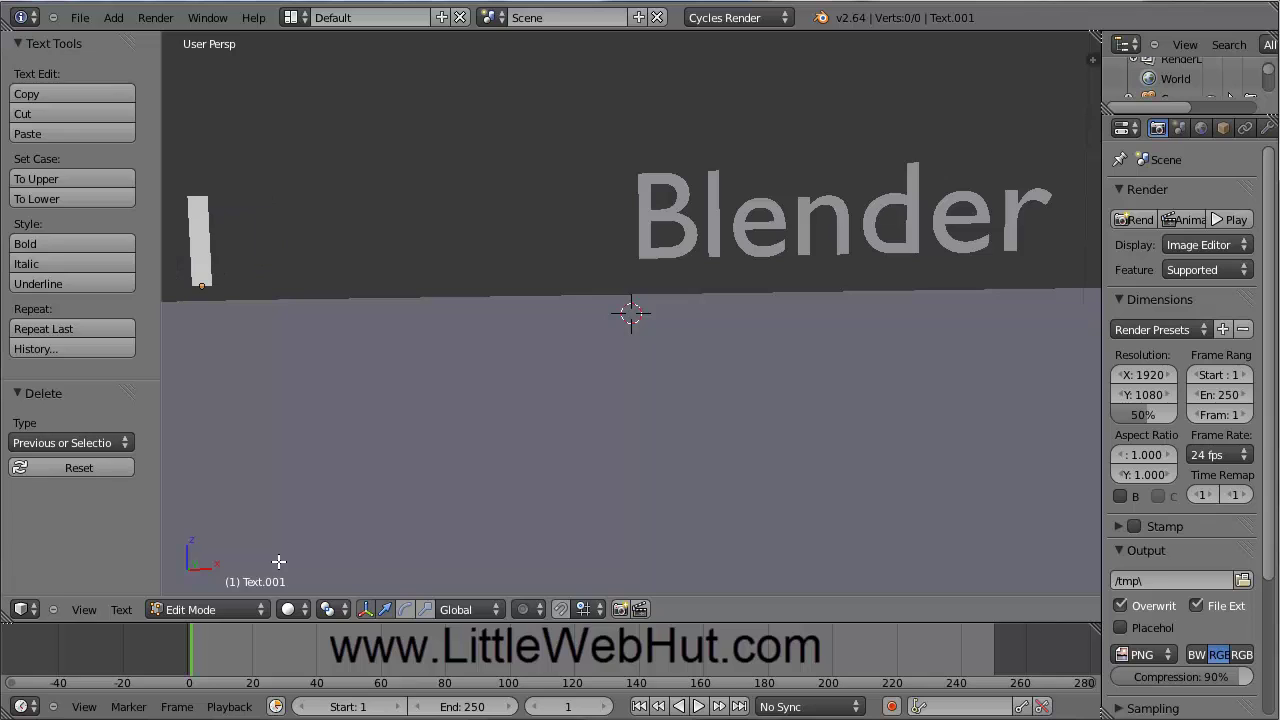
{"action": "type", "text": "Blender"}
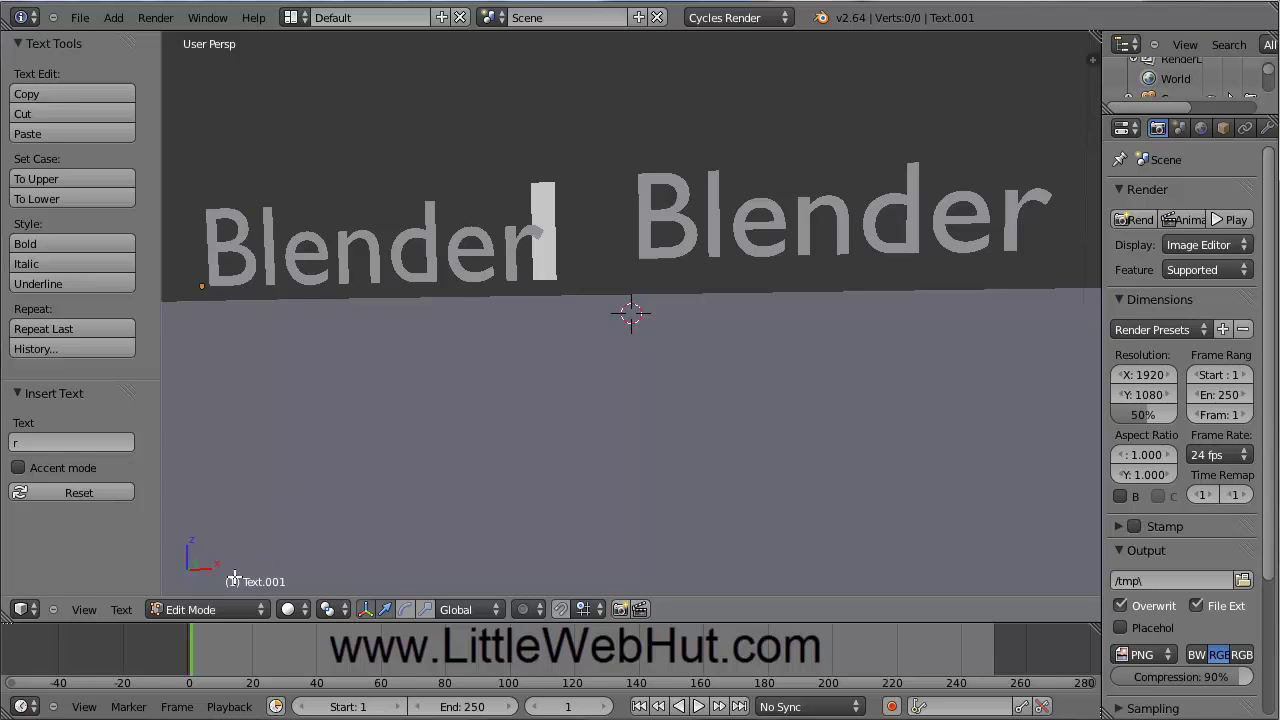
{"action": "left_click", "coordinate": [221, 610]}
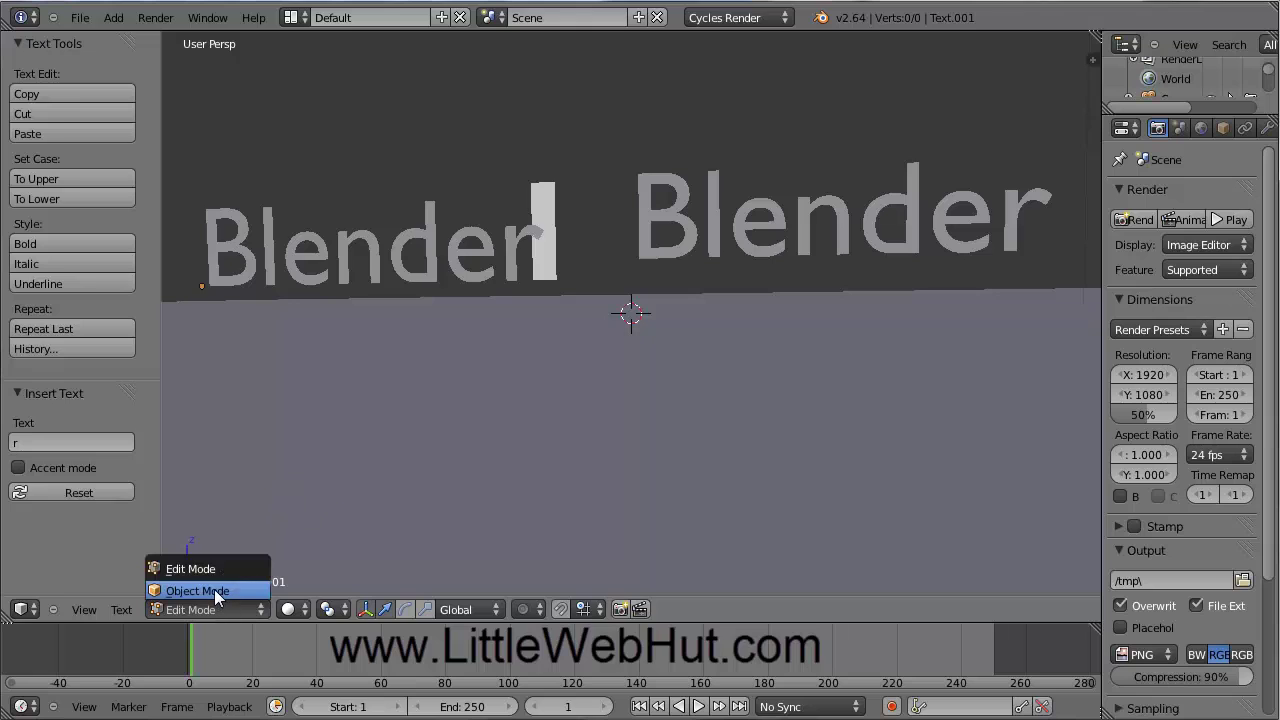
{"action": "left_click", "coordinate": [214, 590]}
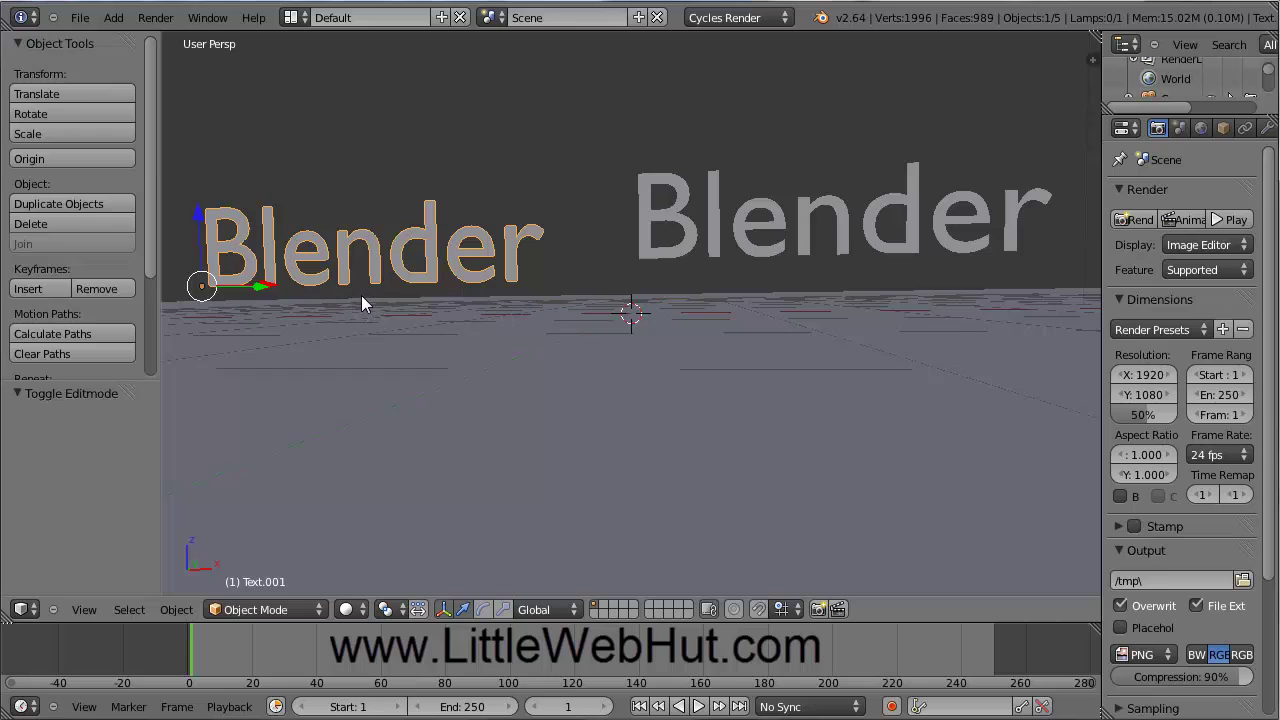
Step: Give the second "Blender" text an extrusion of 0.15 and a bevel depth of 0.05
{"action": "scroll", "coordinate": [361, 295], "scroll_direction": "up", "scroll_amount": 3}
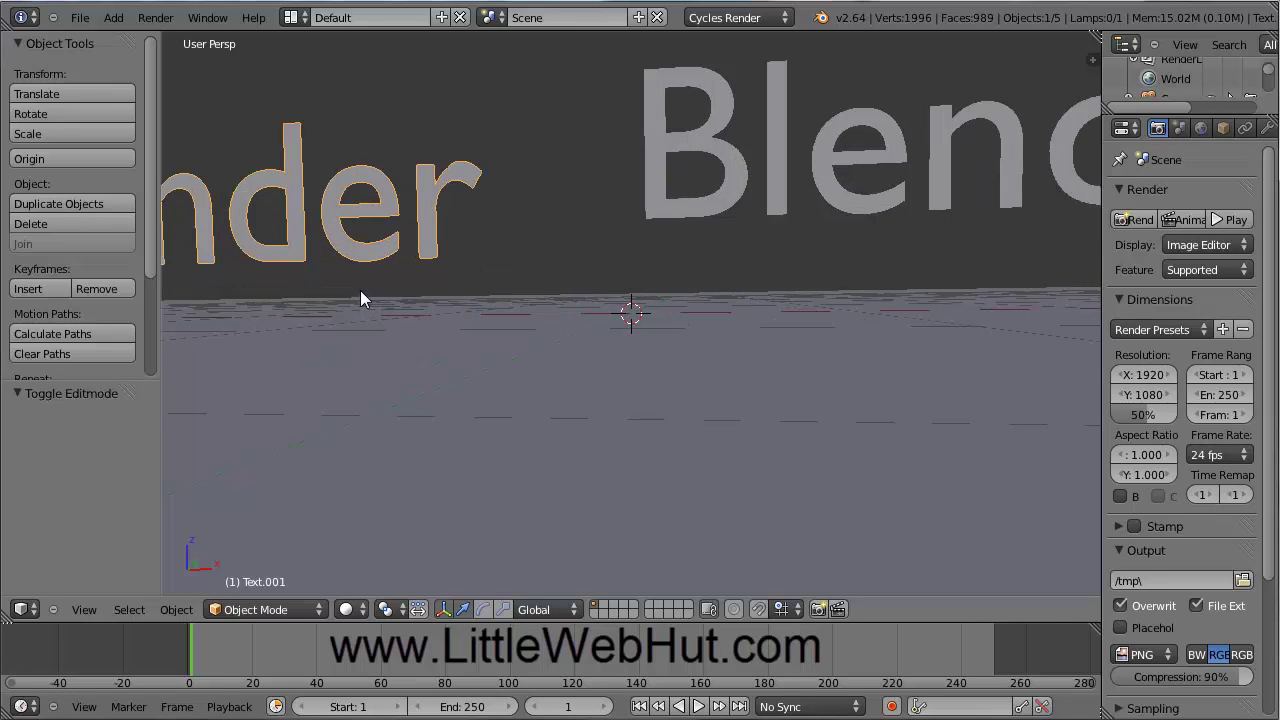
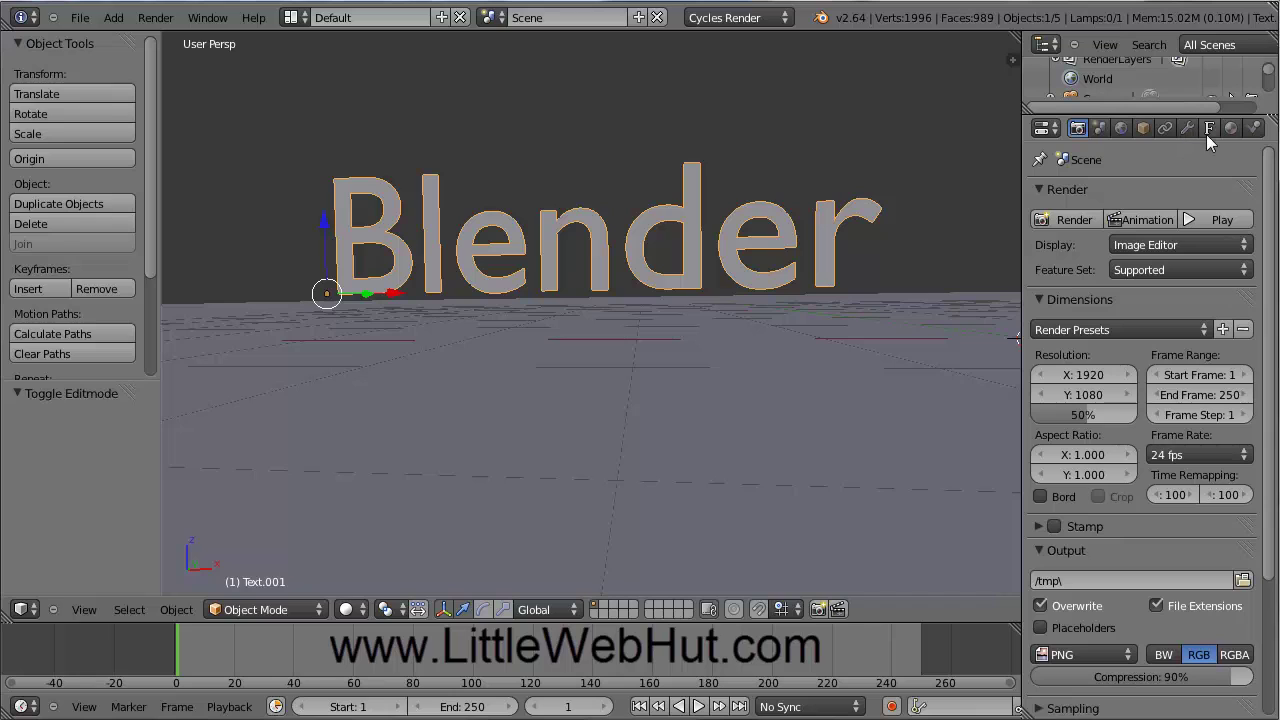
{"action": "left_click", "coordinate": [1208, 128]}
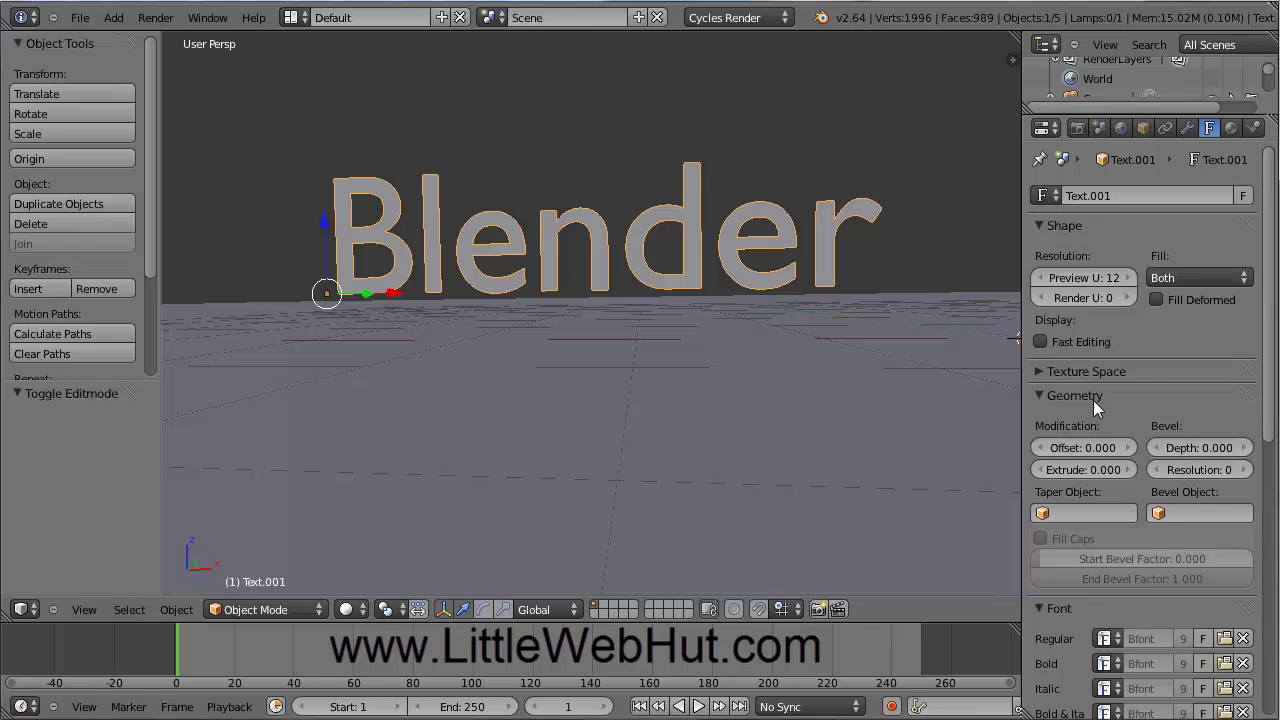
{"action": "left_click", "coordinate": [1081, 470]}
{"action": "key", "text": "BackSpace"}
{"action": "type", "text": ".15"}
{"action": "key", "text": "Return"}
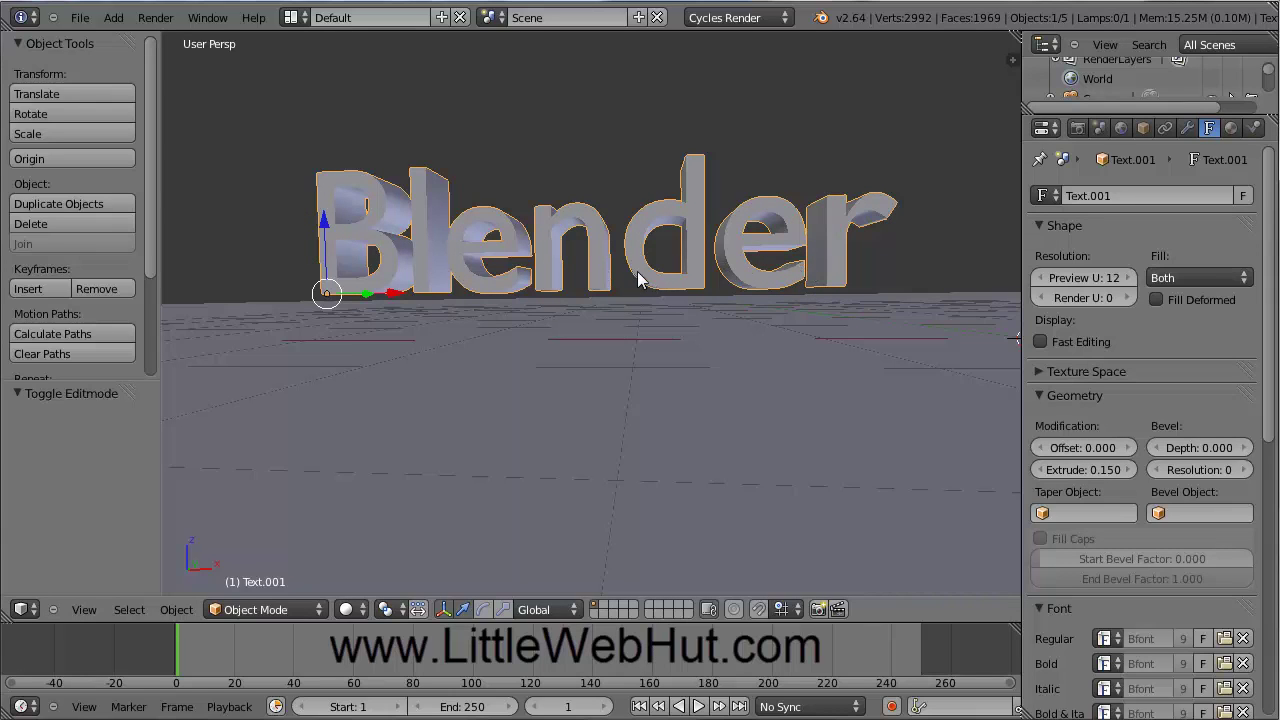
{"action": "left_click", "coordinate": [1191, 450]}
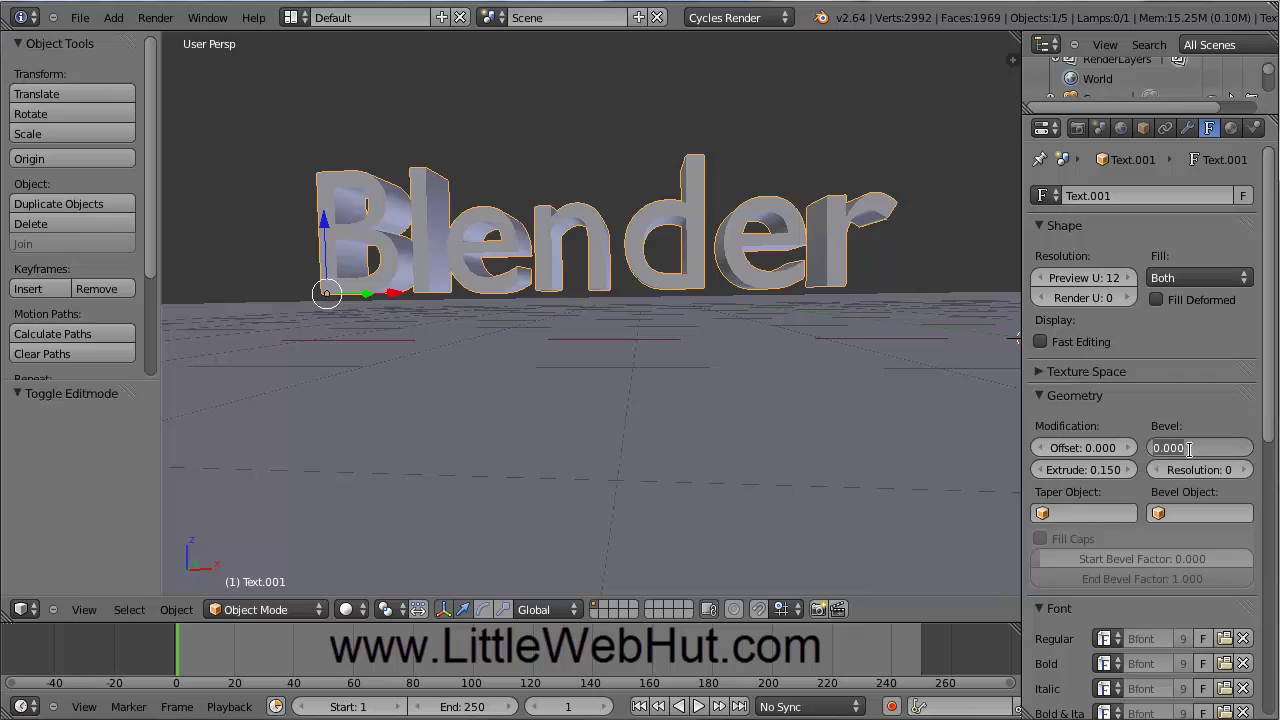
{"action": "type", "text": ".05"}
{"action": "key", "text": "Return"}
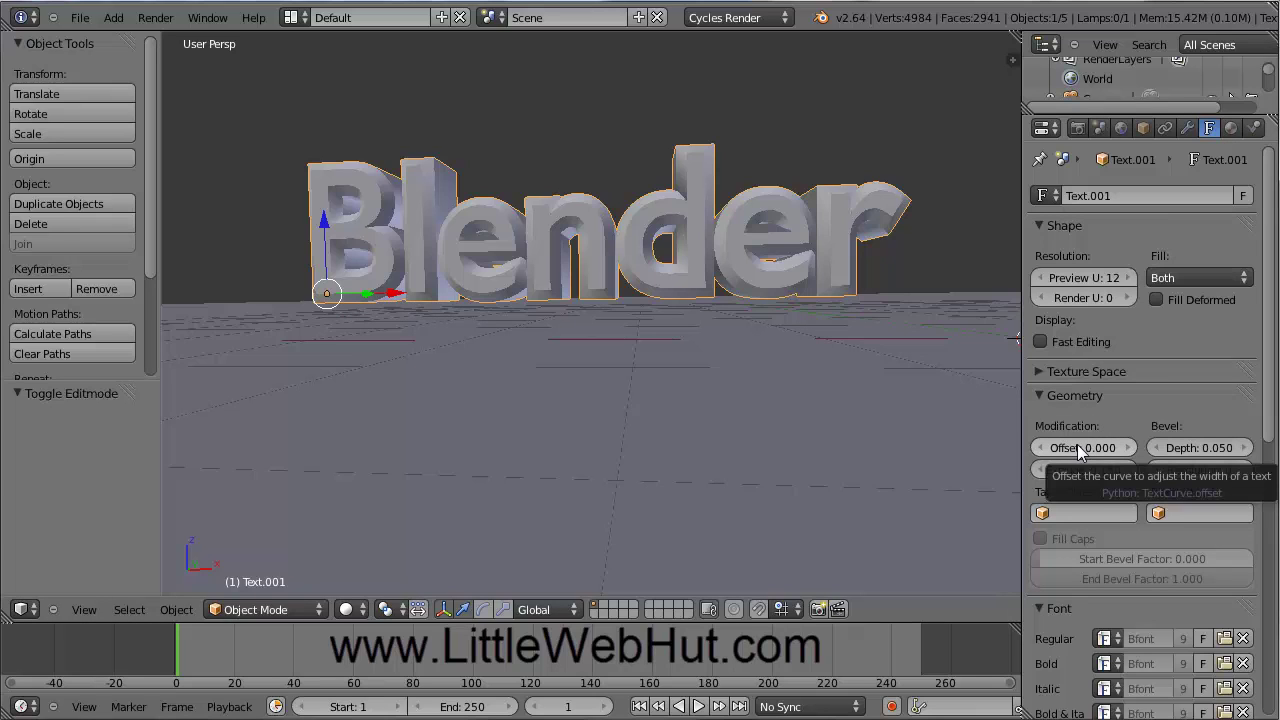
Step: Lower the extruded text's geometry offset in small increments to -0.010
{"action": "left_click", "coordinate": [1040, 452]}
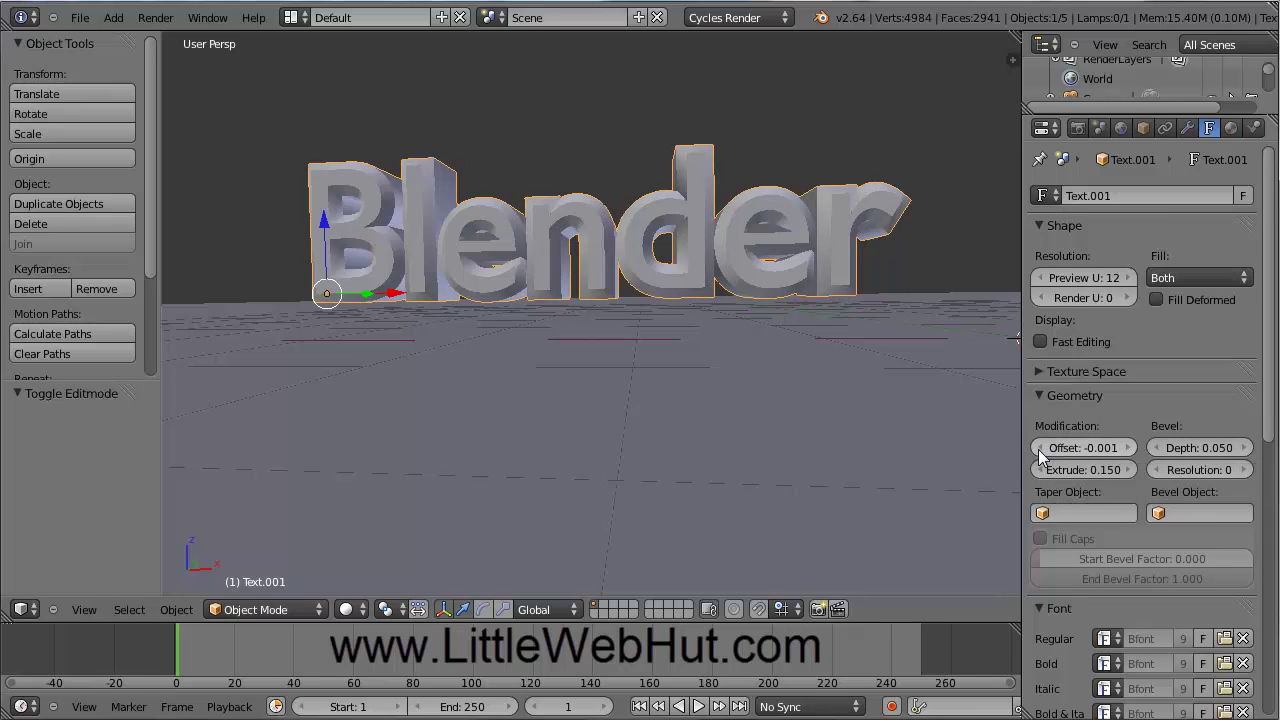
{"action": "left_click", "coordinate": [1040, 452]}
{"action": "left_click", "coordinate": [1040, 452]}
{"action": "left_click", "coordinate": [1040, 452]}
{"action": "left_click", "coordinate": [1040, 452]}
{"action": "left_click", "coordinate": [1040, 452]}
{"action": "left_click", "coordinate": [1040, 452]}
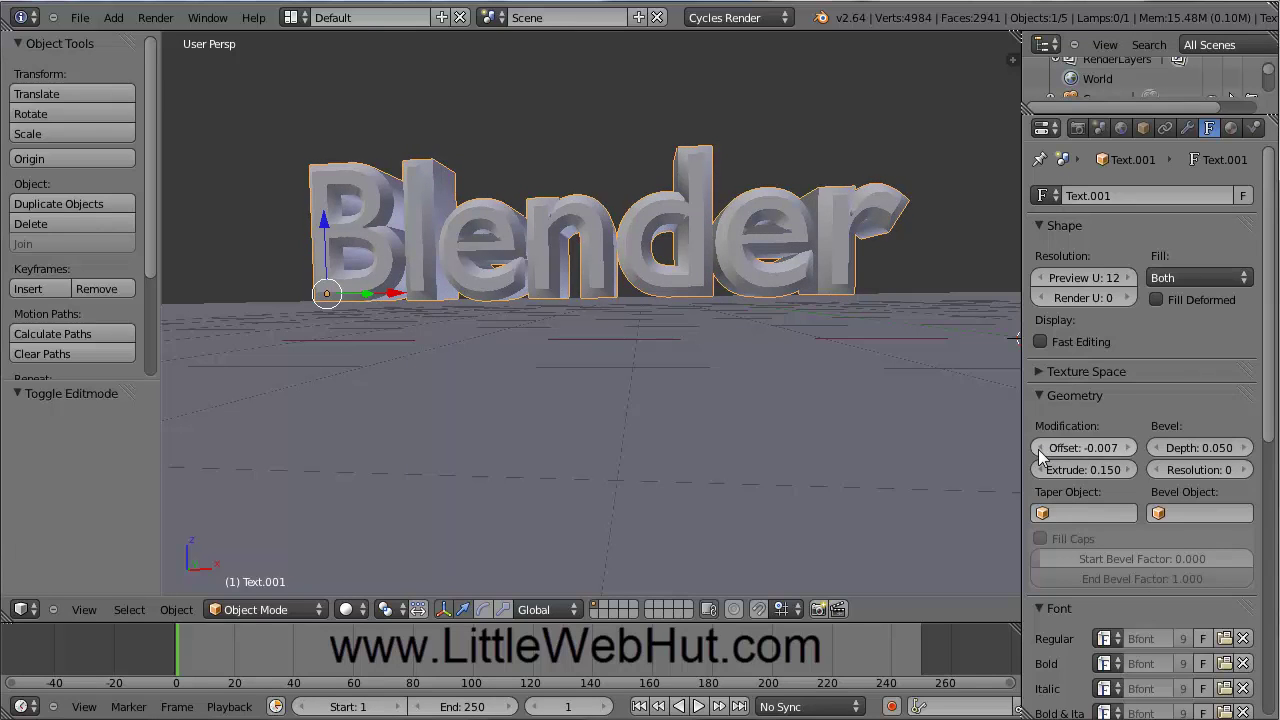
{"action": "left_click", "coordinate": [1040, 452]}
{"action": "left_click", "coordinate": [1040, 452]}
{"action": "left_click", "coordinate": [1040, 452]}
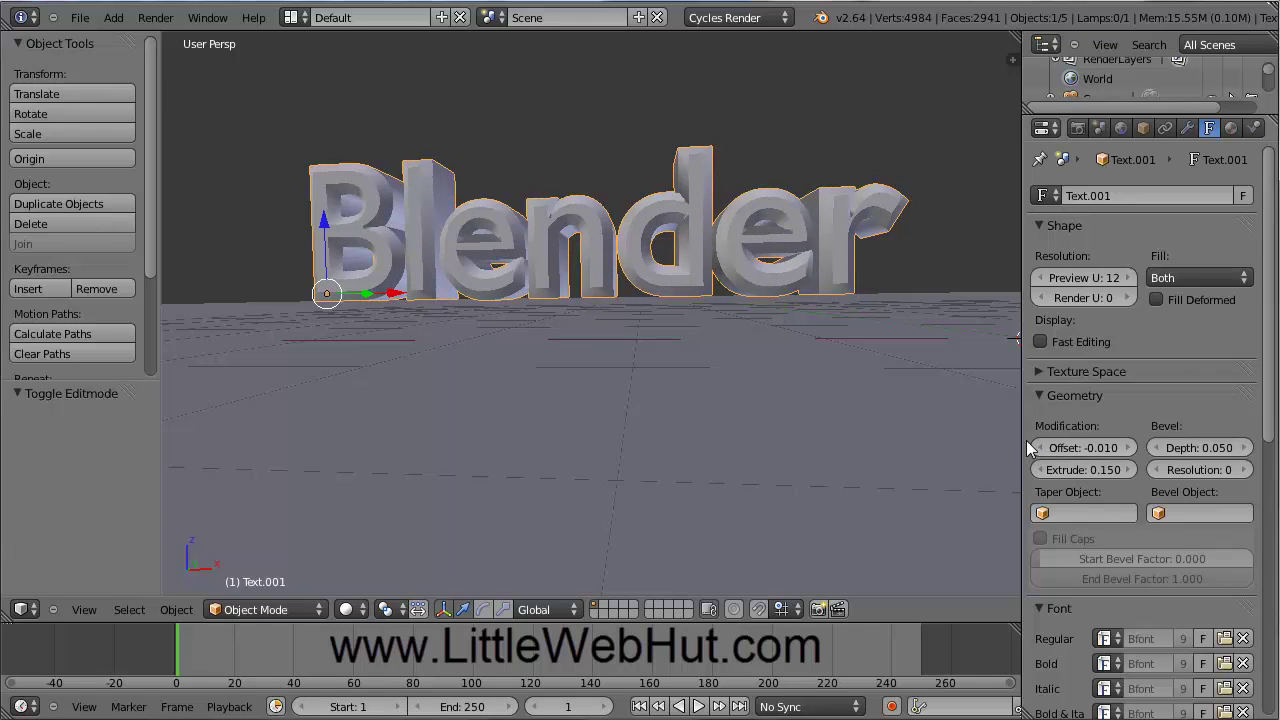
Step: Set the extruded text's geometry offset to -0.03 to thin its letters
{"action": "left_click", "coordinate": [1075, 448]}
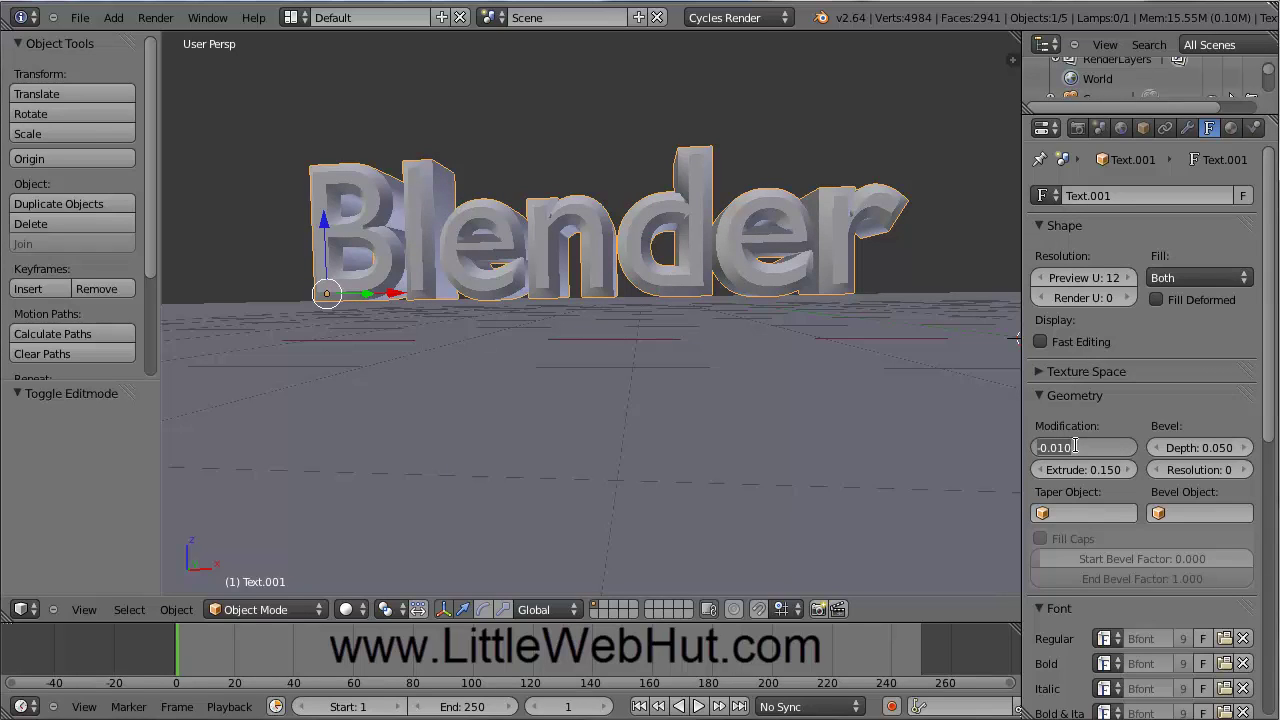
{"action": "key", "text": "BackSpace"}
{"action": "type", "text": "-03"}
{"action": "key", "text": "Return"}
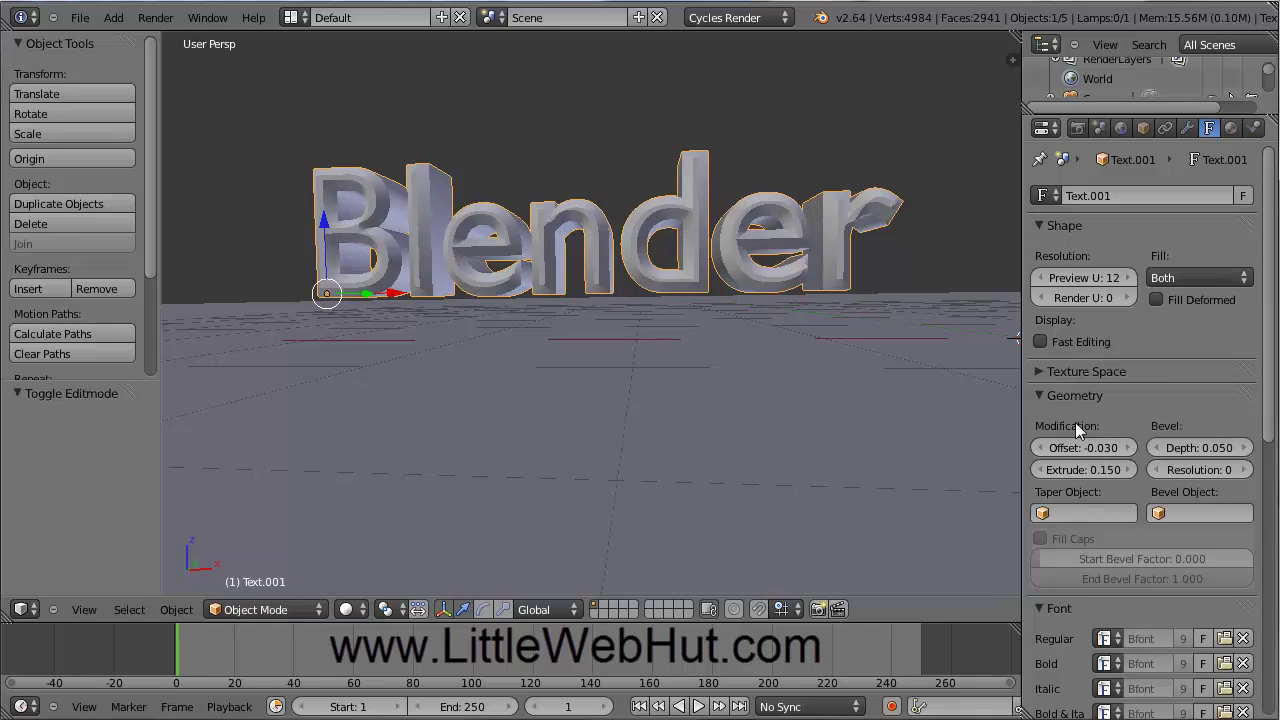
Step: Add a new material to the extruded "Blender" text
{"action": "left_click", "coordinate": [1231, 129]}
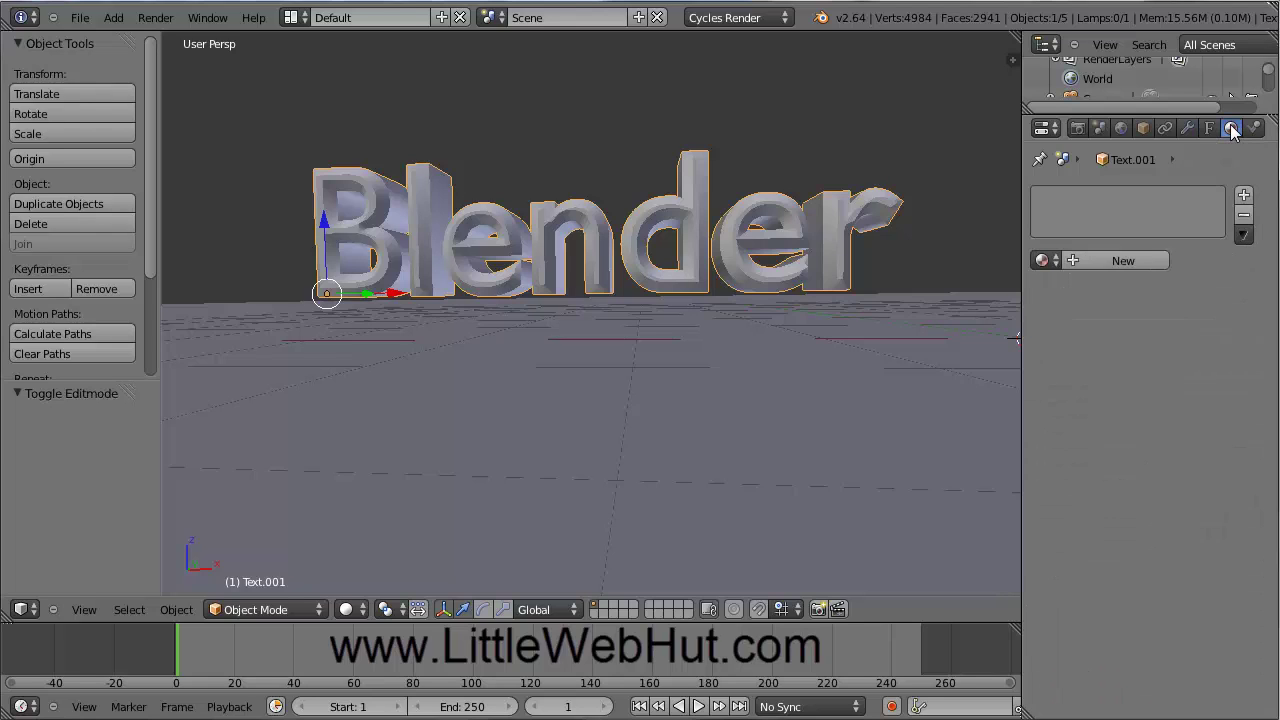
{"action": "left_click", "coordinate": [1111, 262]}
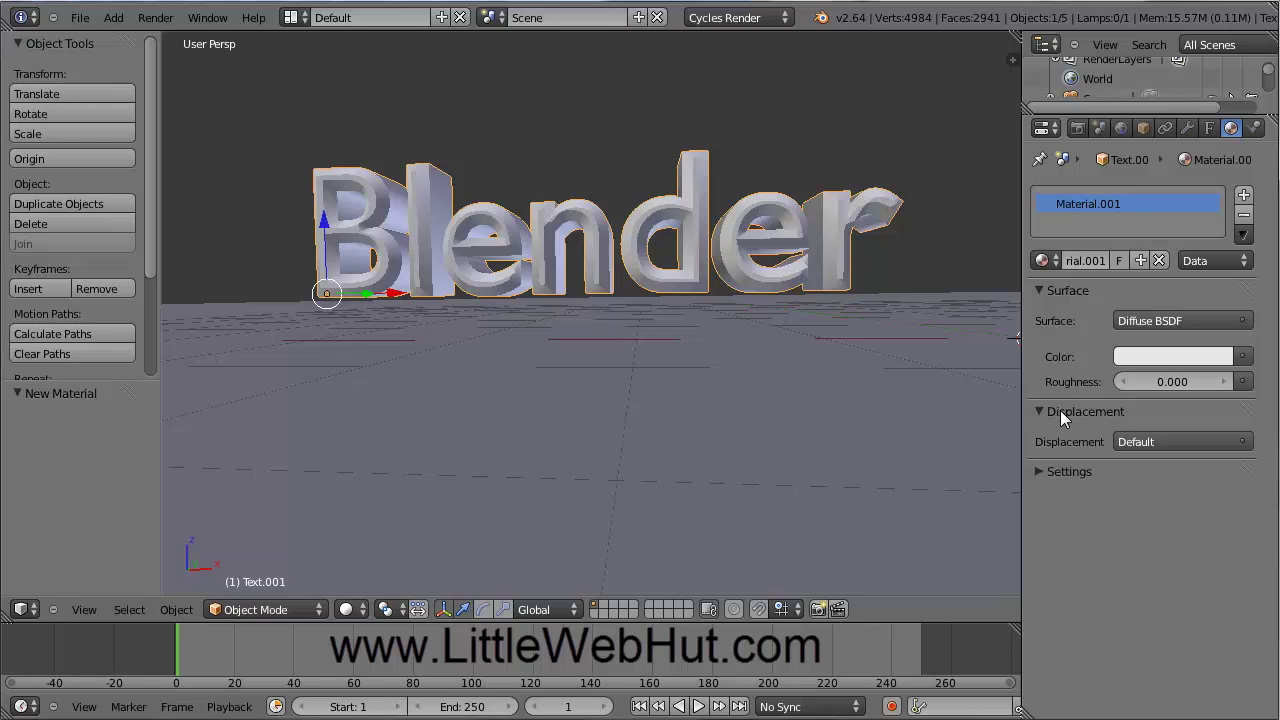
Step: Switch the render engine to Blender Render to compare its material settings, and return to Cycles Render
{"action": "left_click", "coordinate": [784, 21]}
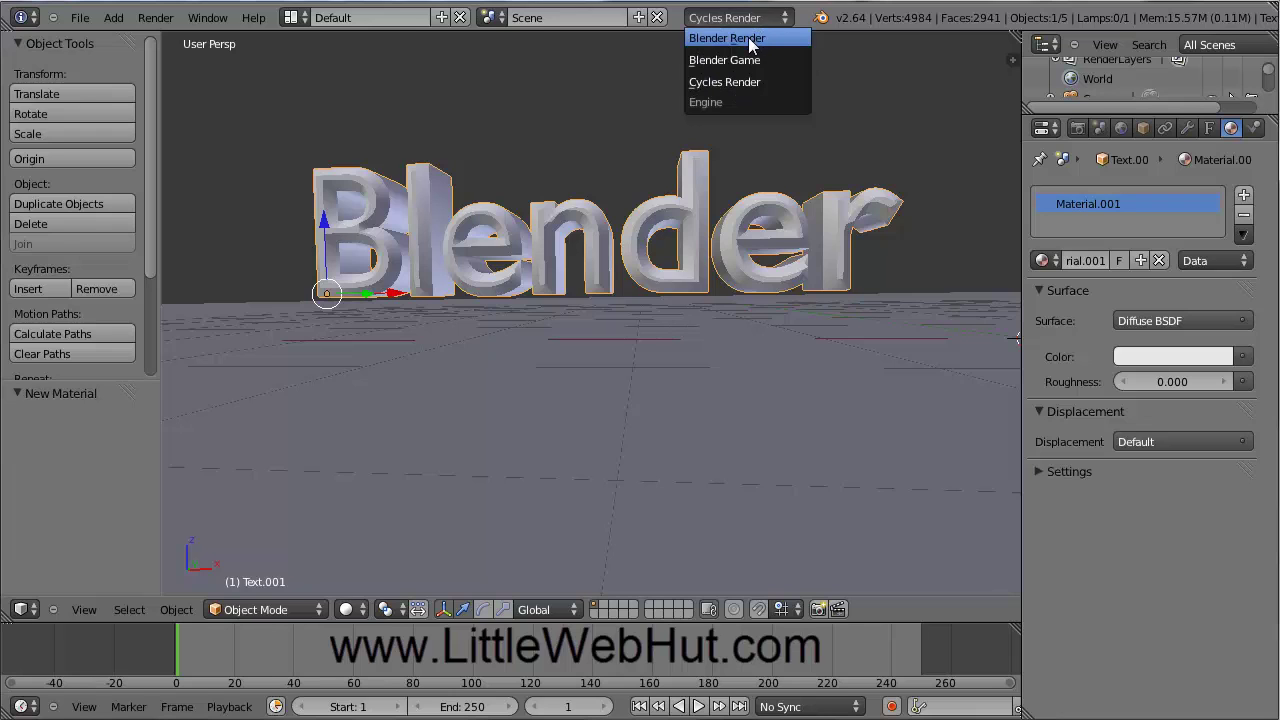
{"action": "left_click", "coordinate": [762, 39]}
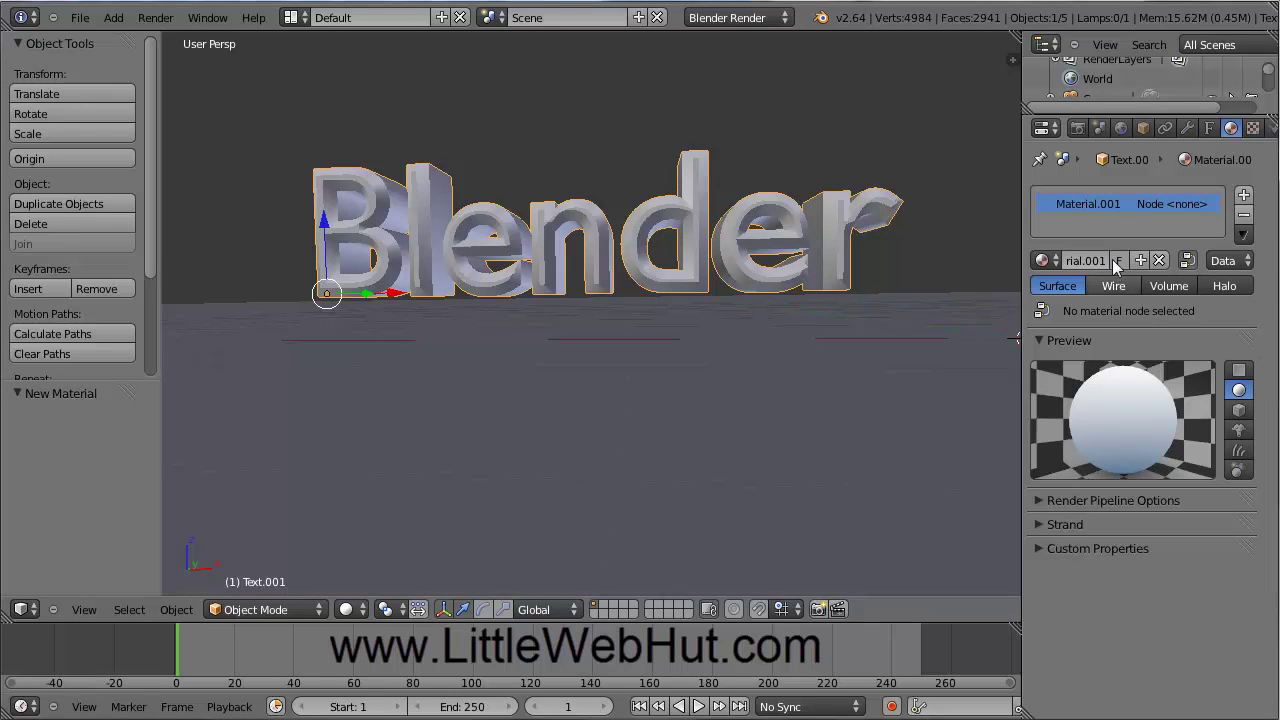
{"action": "left_click", "coordinate": [794, 31]}
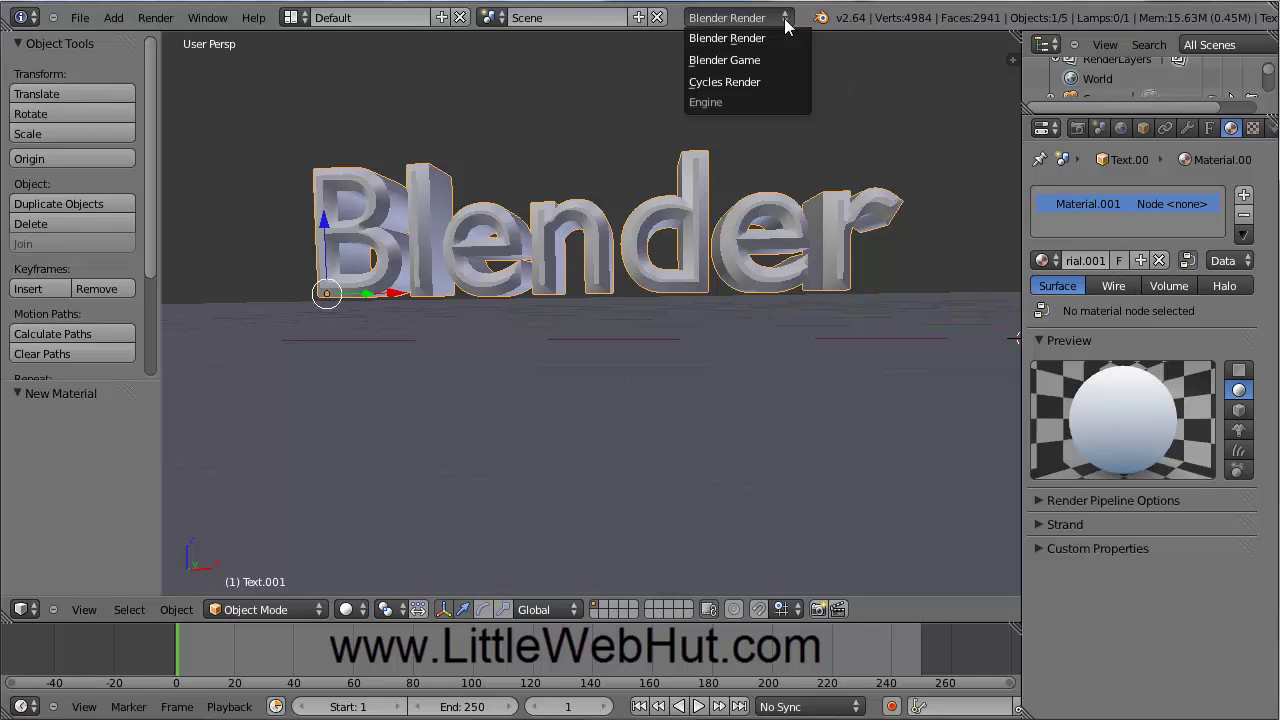
{"action": "left_click", "coordinate": [763, 80]}
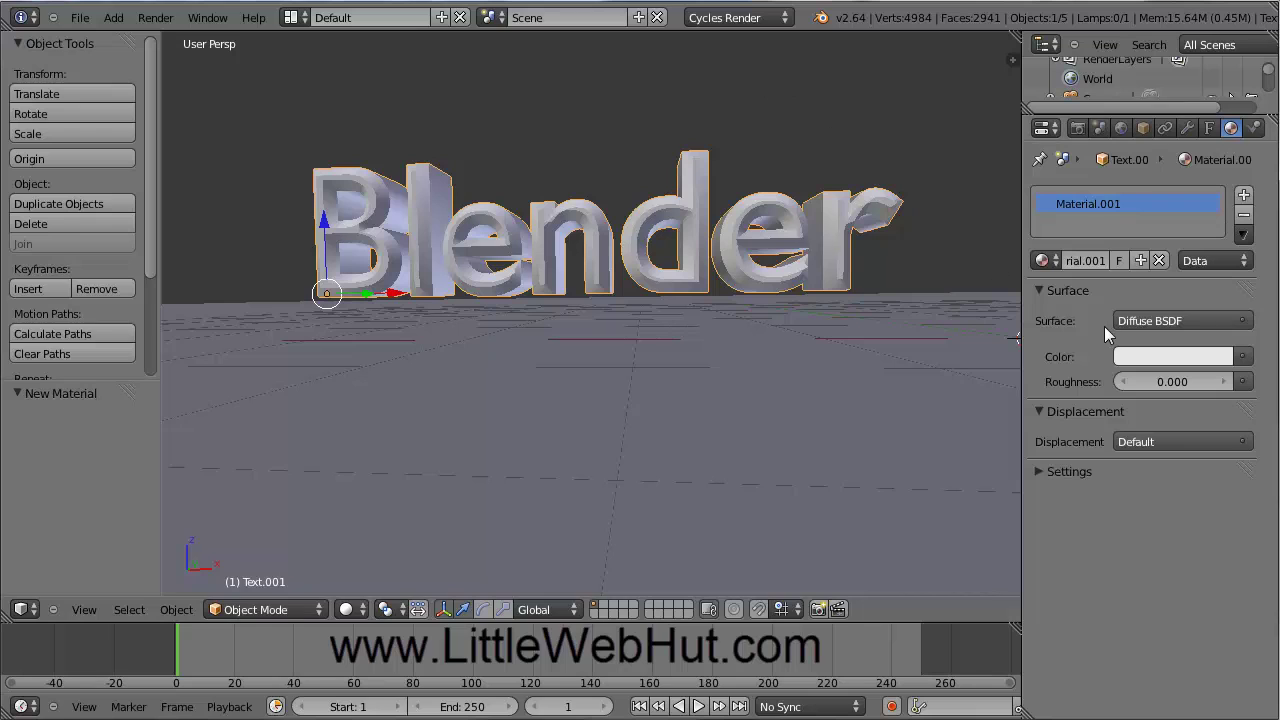
Step: Make the extruded text's material a Glass BSDF with a pinkish-red color (R 0.799, G 0.112, B 0.184) and roughness 0.2
{"action": "left_click", "coordinate": [1145, 321]}
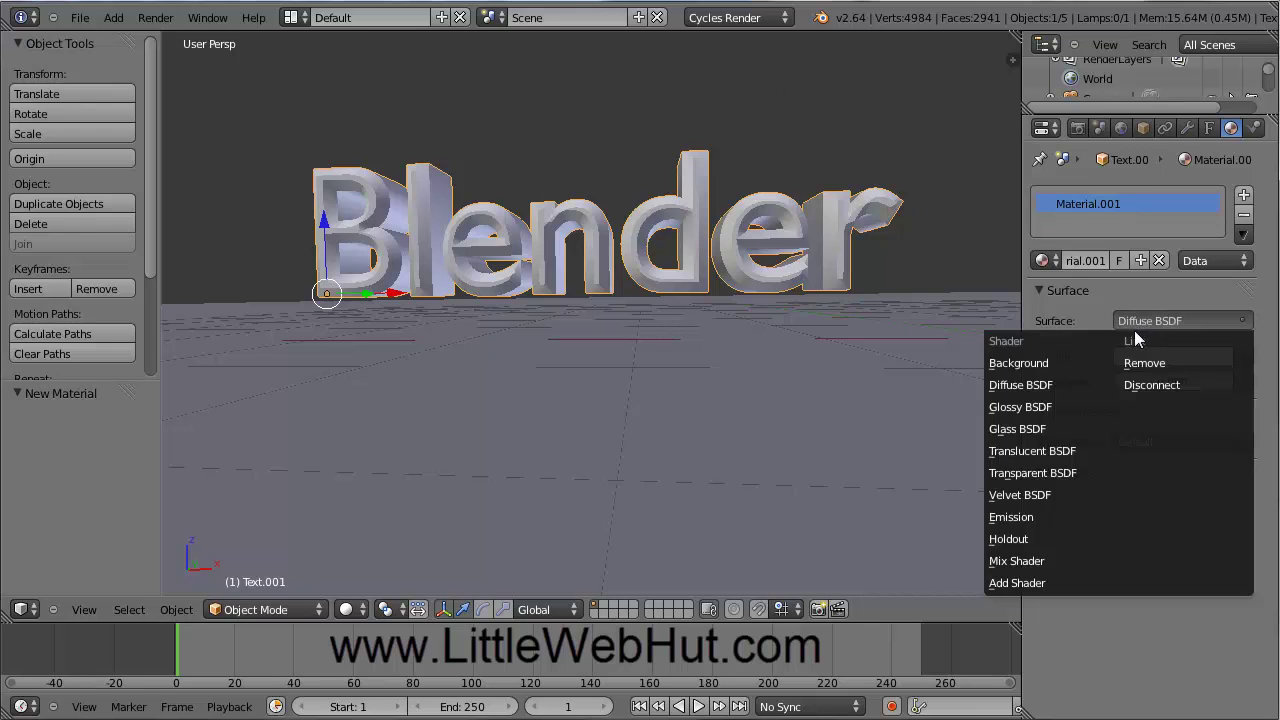
{"action": "left_click", "coordinate": [1027, 429]}
{"action": "left_click", "coordinate": [1170, 383]}
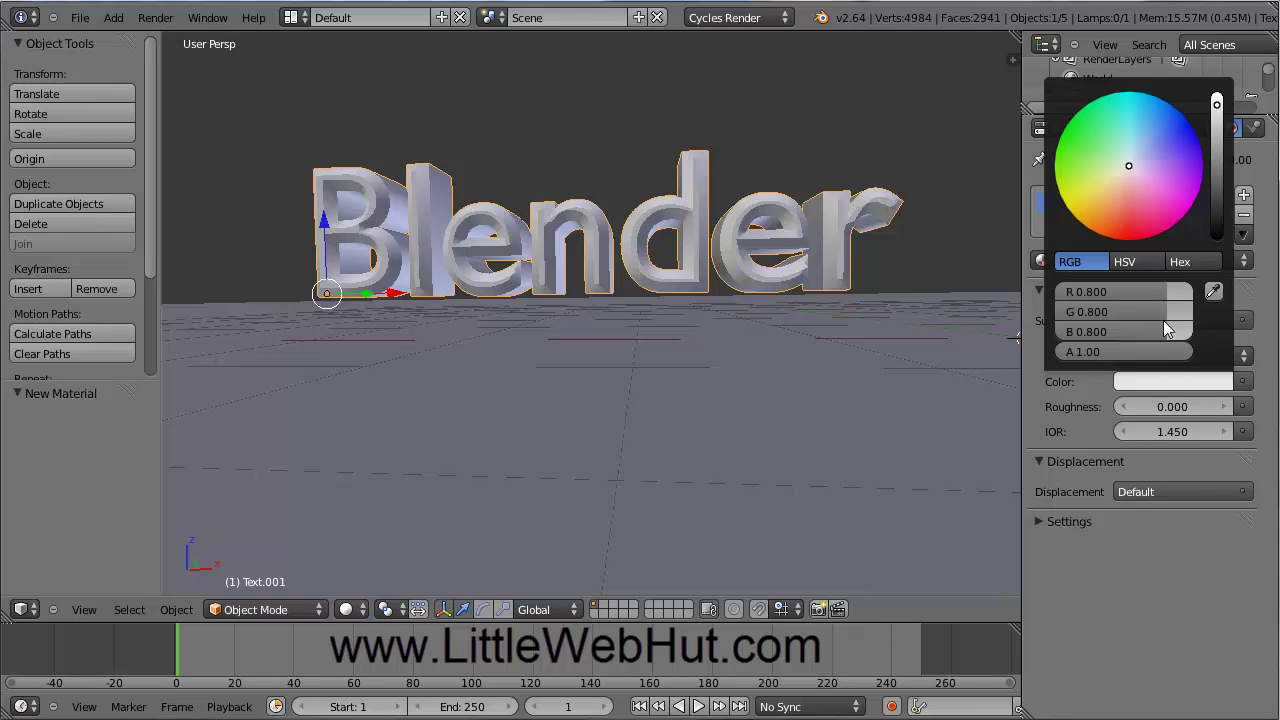
{"action": "left_click", "coordinate": [1136, 232]}
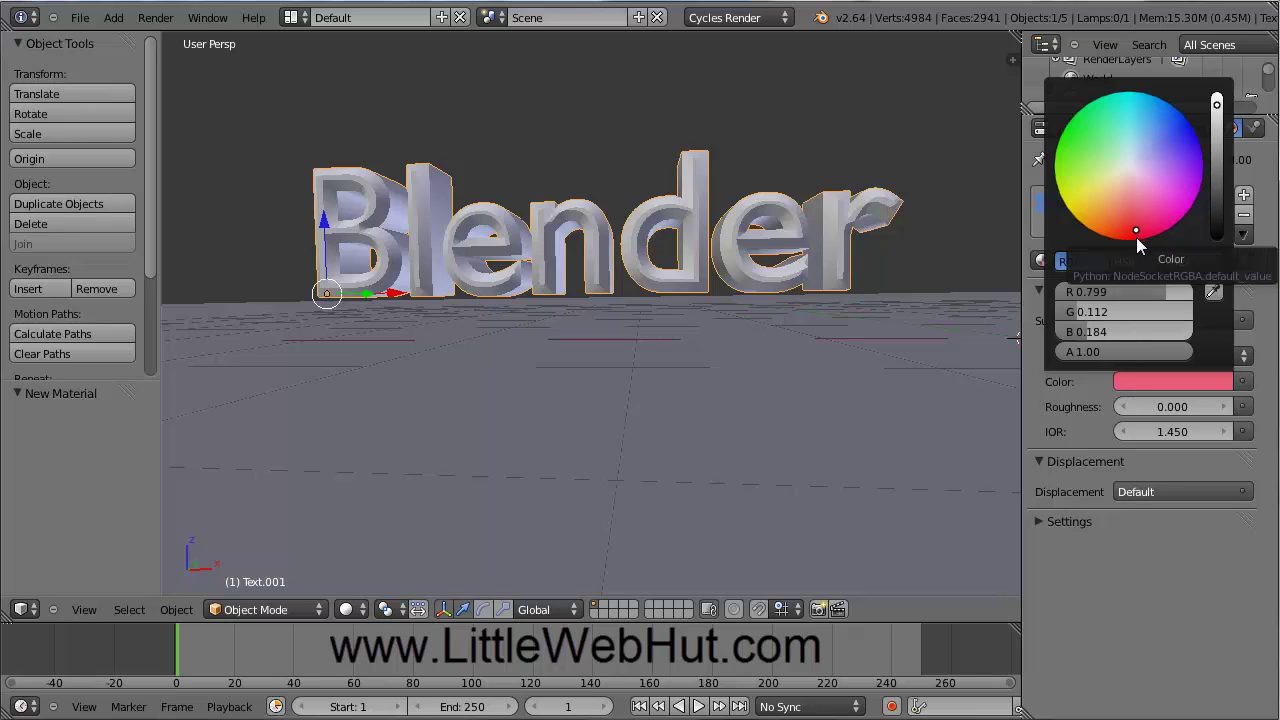
{"action": "left_click", "coordinate": [1162, 407]}
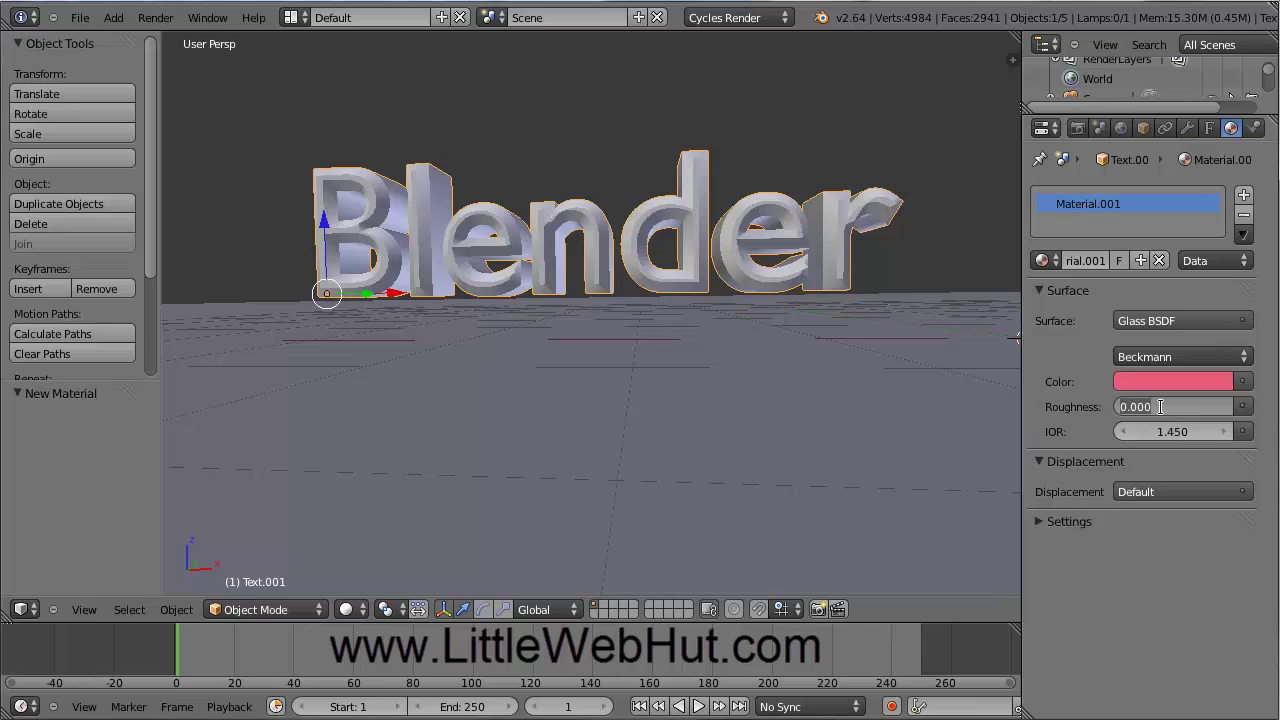
{"action": "type", "text": ".2"}
{"action": "key", "text": "Return"}
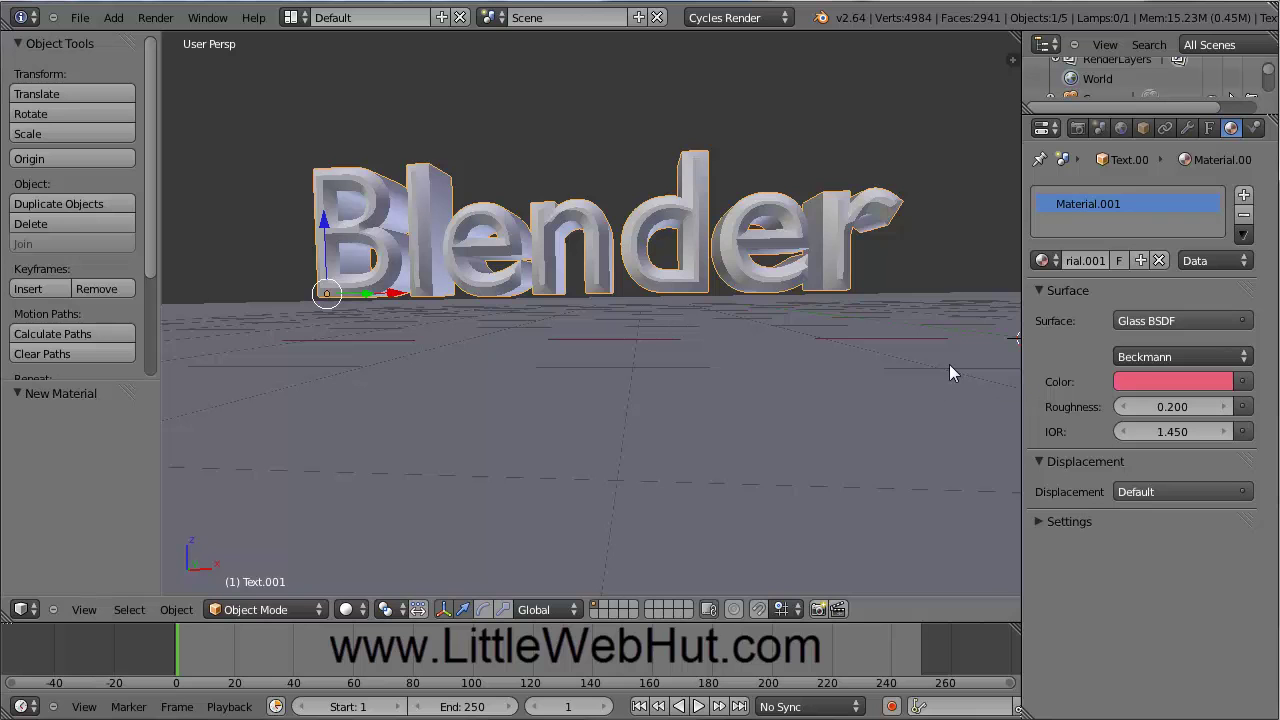
Step: Give the flat "Blender" text a new Emission material with a strength of 1.5
{"action": "middle_click_drag", "start_coordinate": [954, 363], "coordinate": [208, 370]}
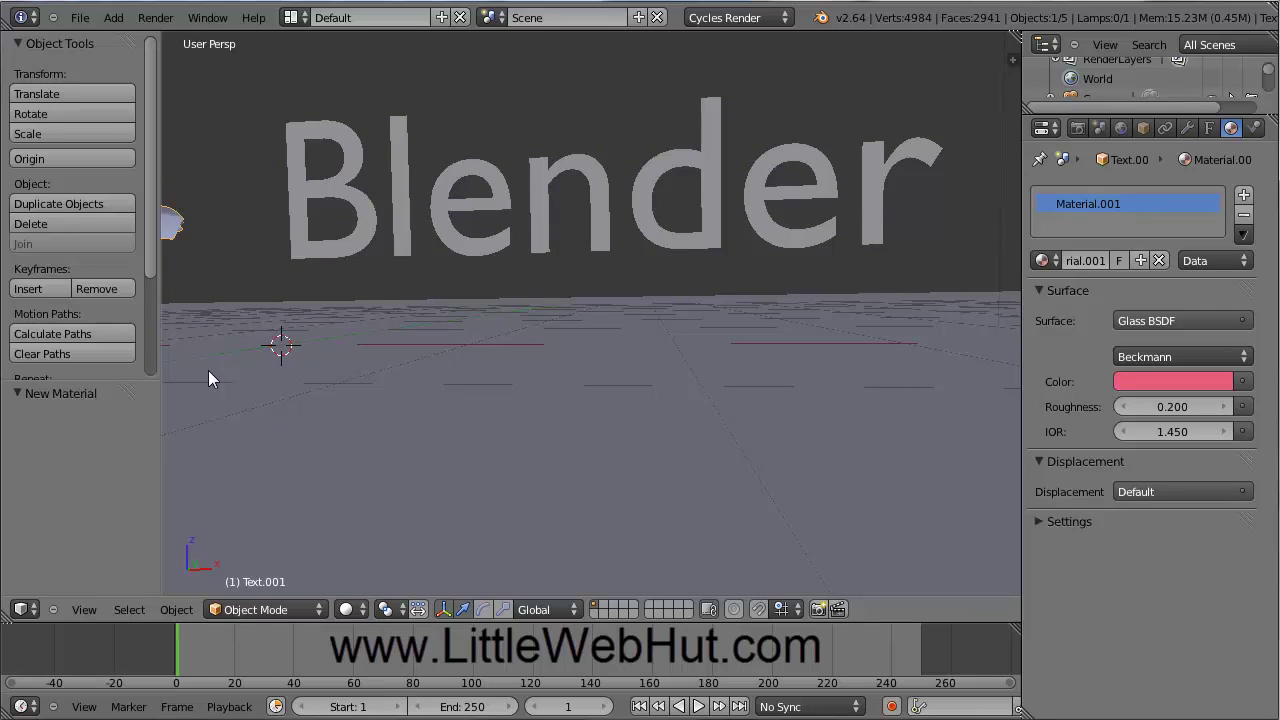
{"action": "right_click", "coordinate": [346, 250]}
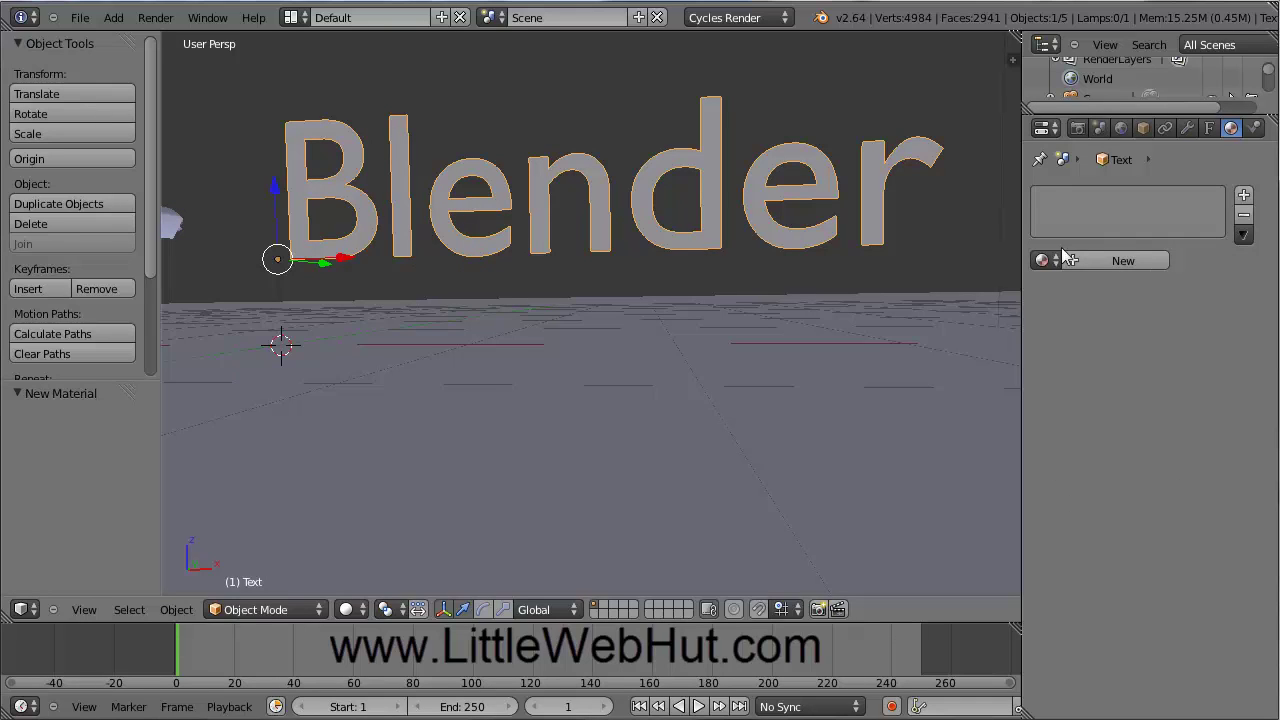
{"action": "left_click", "coordinate": [1112, 260]}
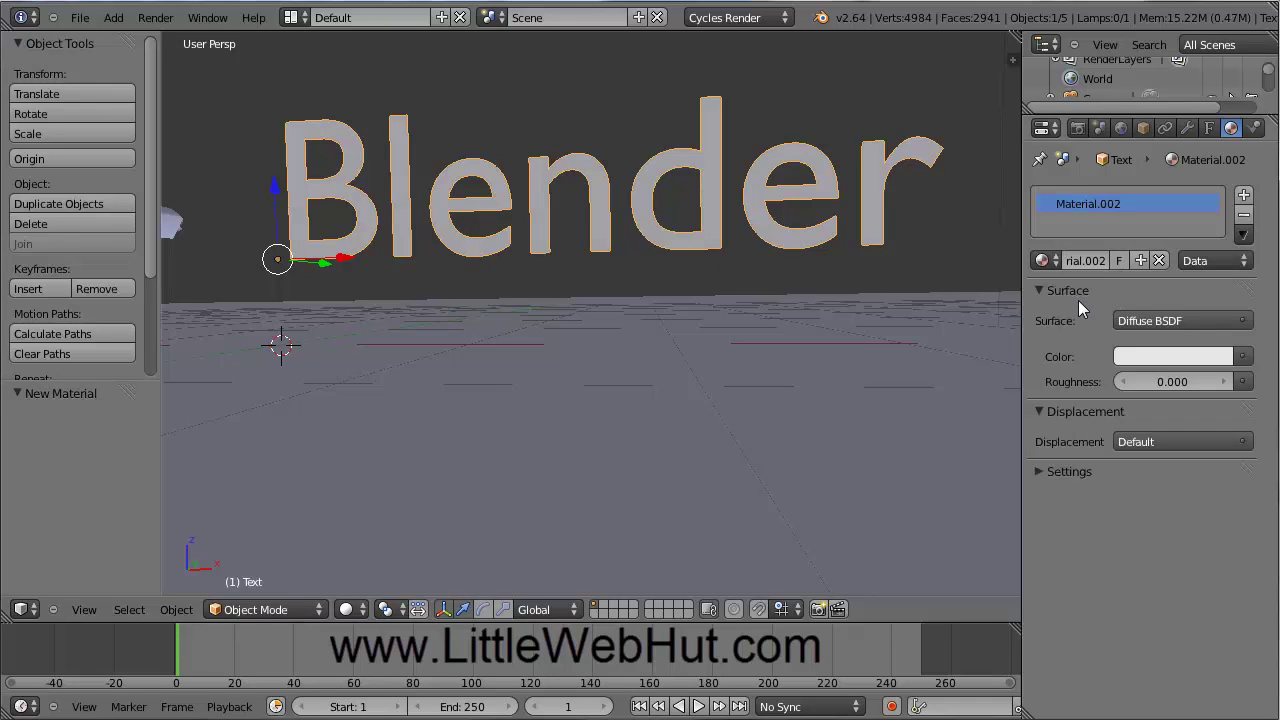
{"action": "left_click", "coordinate": [1144, 318]}
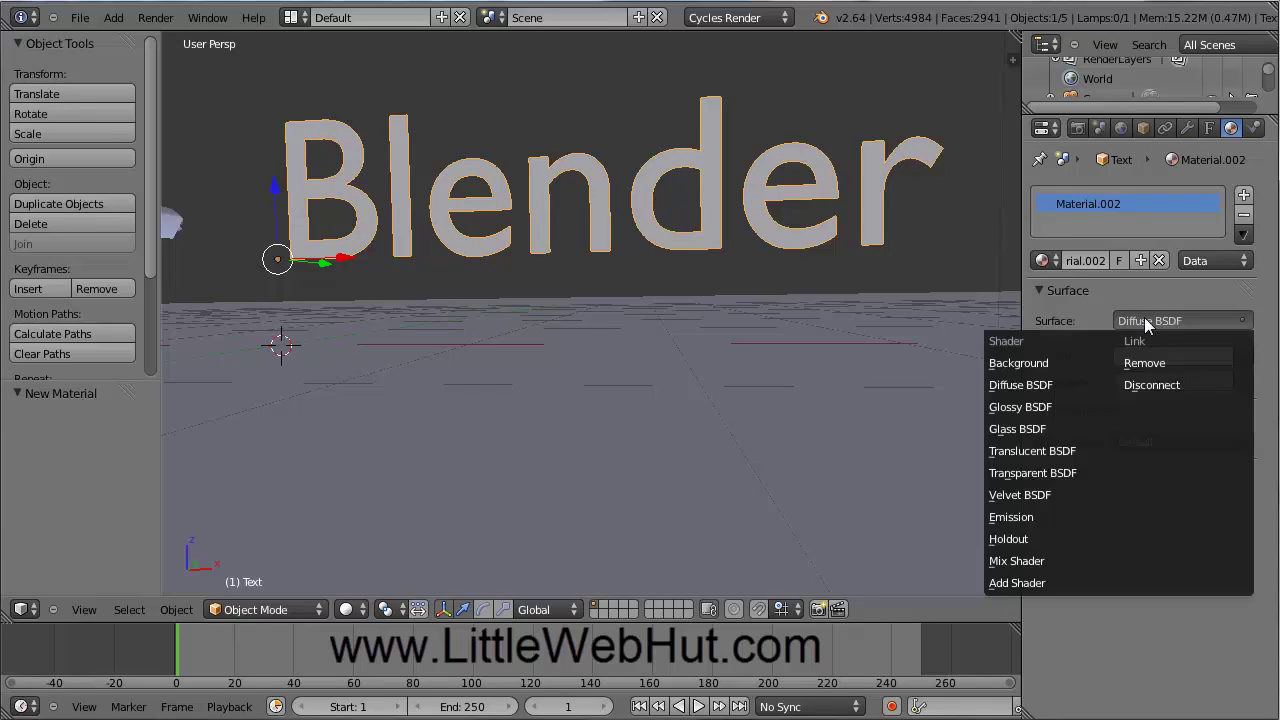
{"action": "left_click", "coordinate": [1042, 517]}
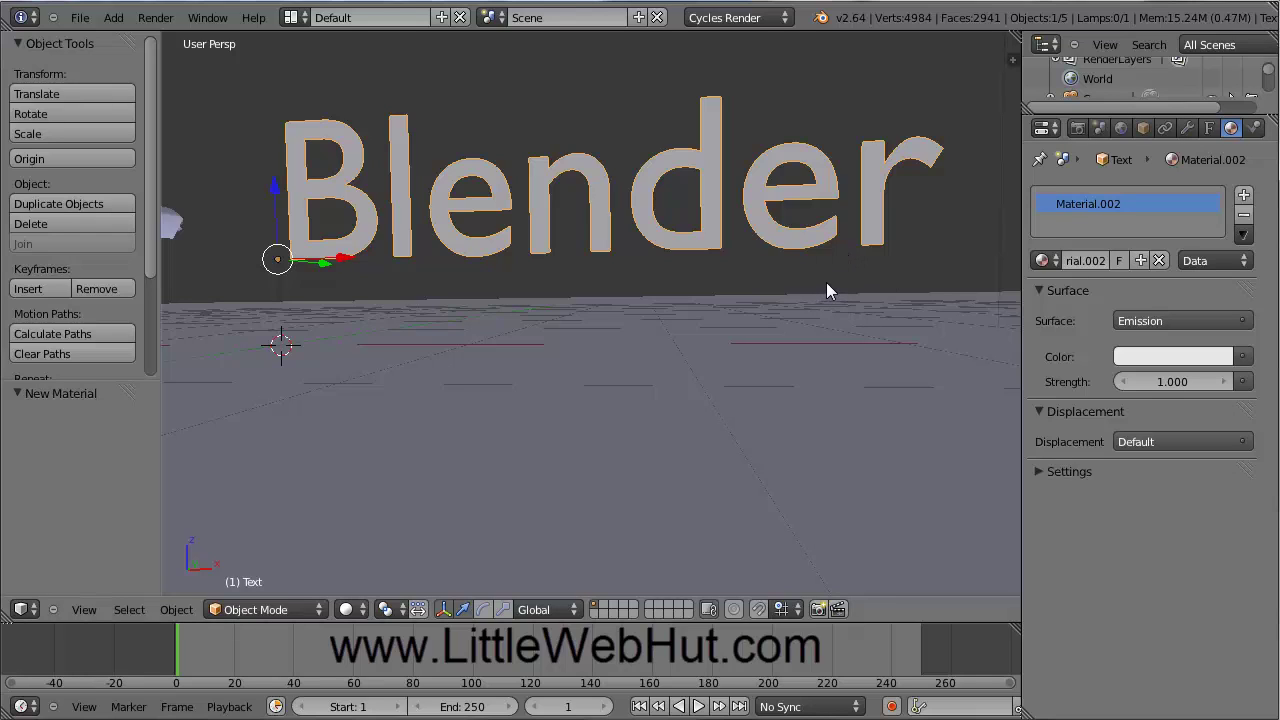
{"action": "left_click", "coordinate": [1166, 382]}
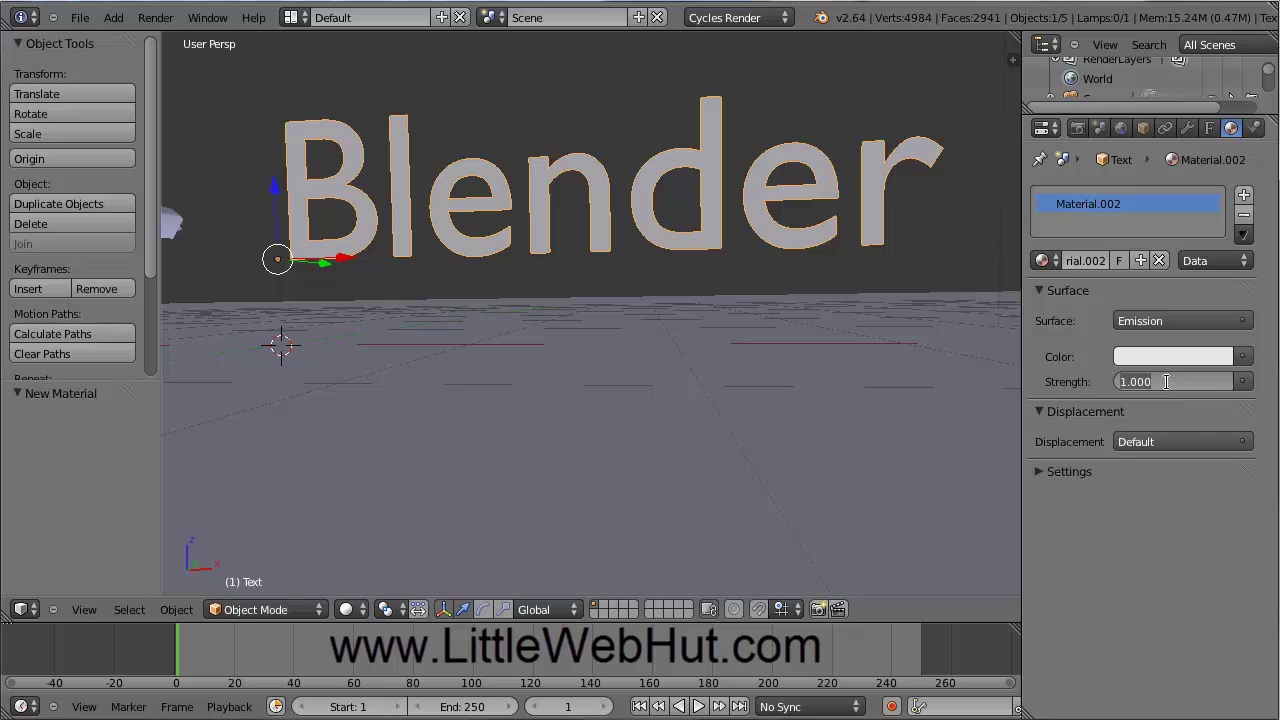
{"action": "type", "text": "1.5"}
{"action": "key", "text": "Return"}
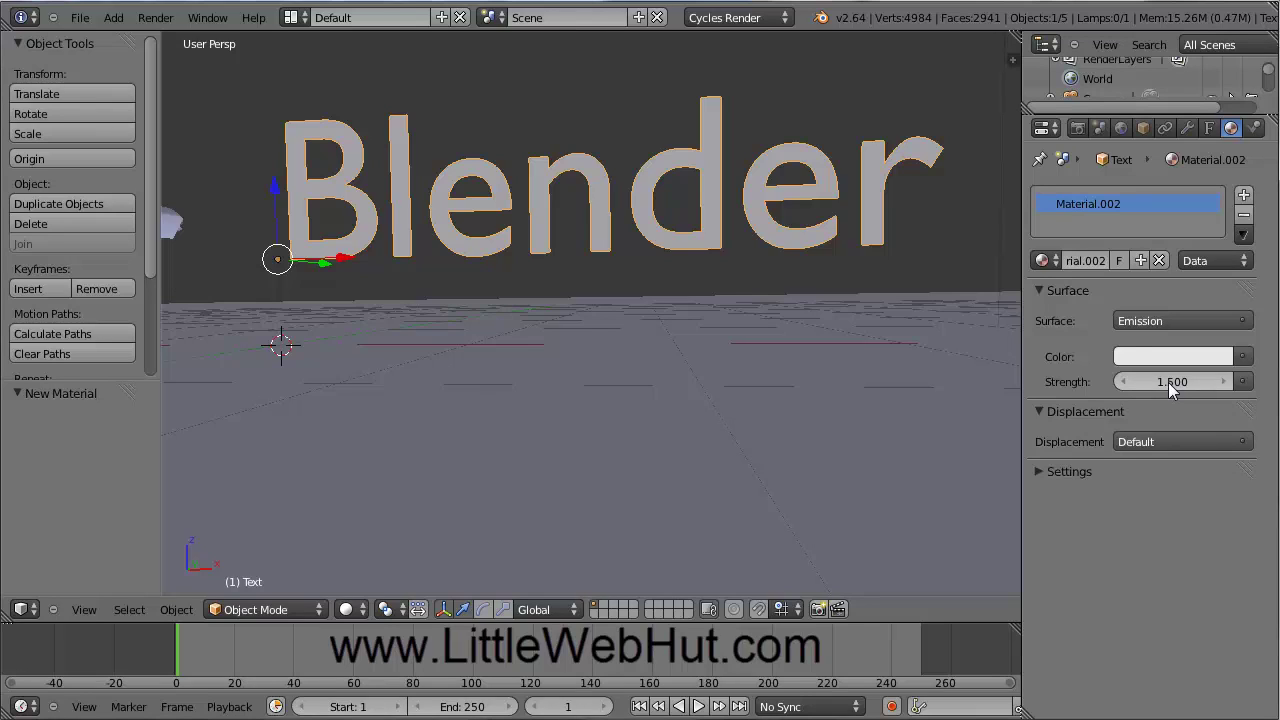
Step: Move the flat text about -3.7 units along X and about 0.27 along Y, just behind the extruded text, using orthographic views
{"action": "scroll", "coordinate": [558, 333], "scroll_direction": "down", "scroll_amount": 5}
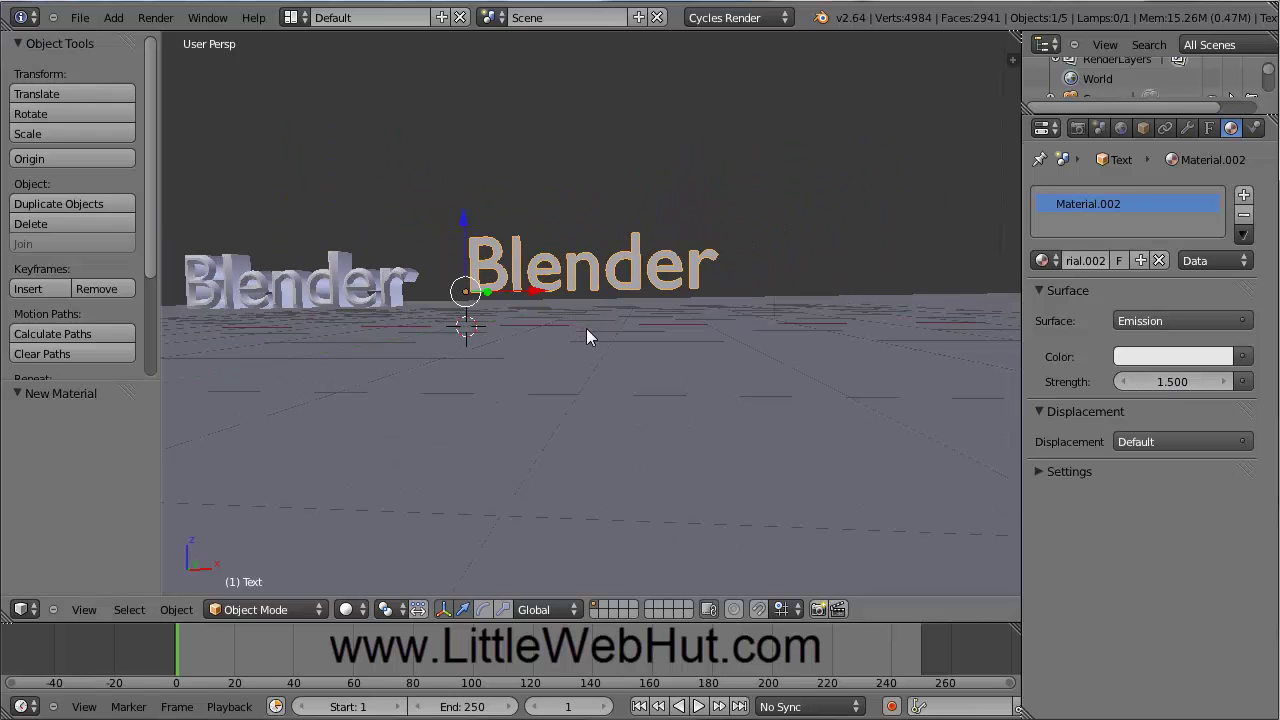
{"action": "right_click", "coordinate": [338, 287]}
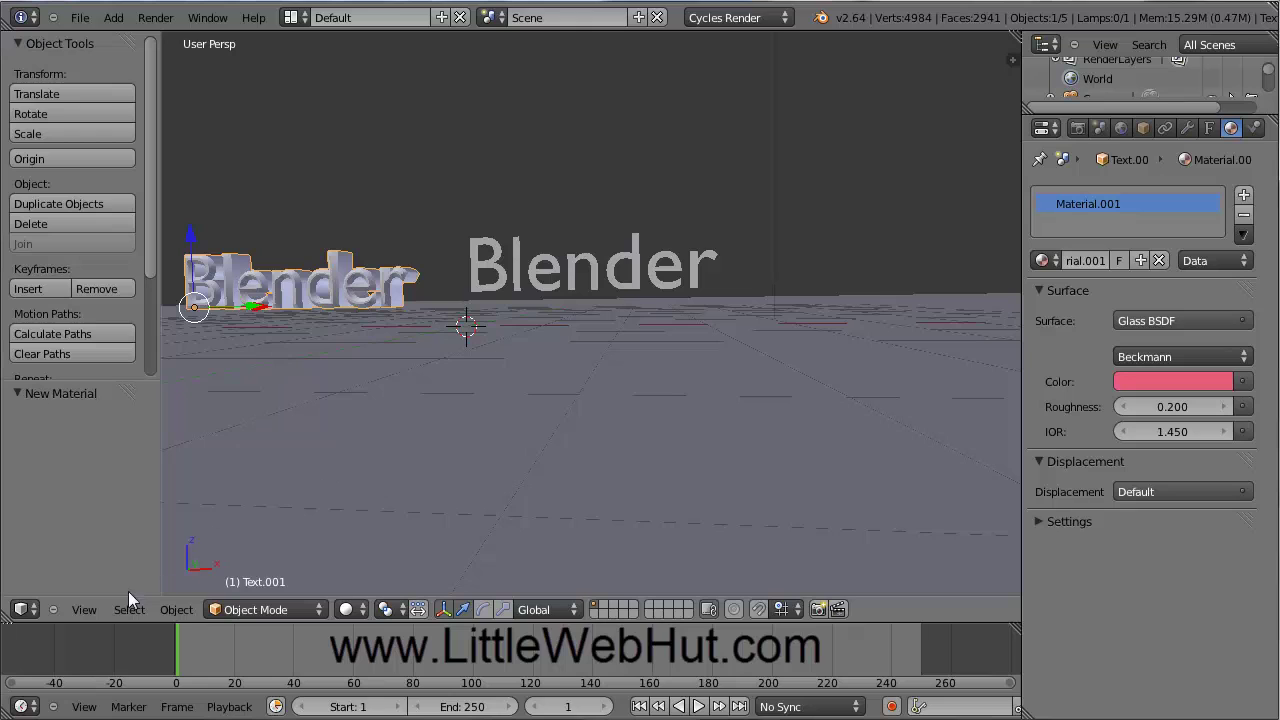
{"action": "left_click", "coordinate": [86, 611]}
{"action": "key", "text": "KP_1"}
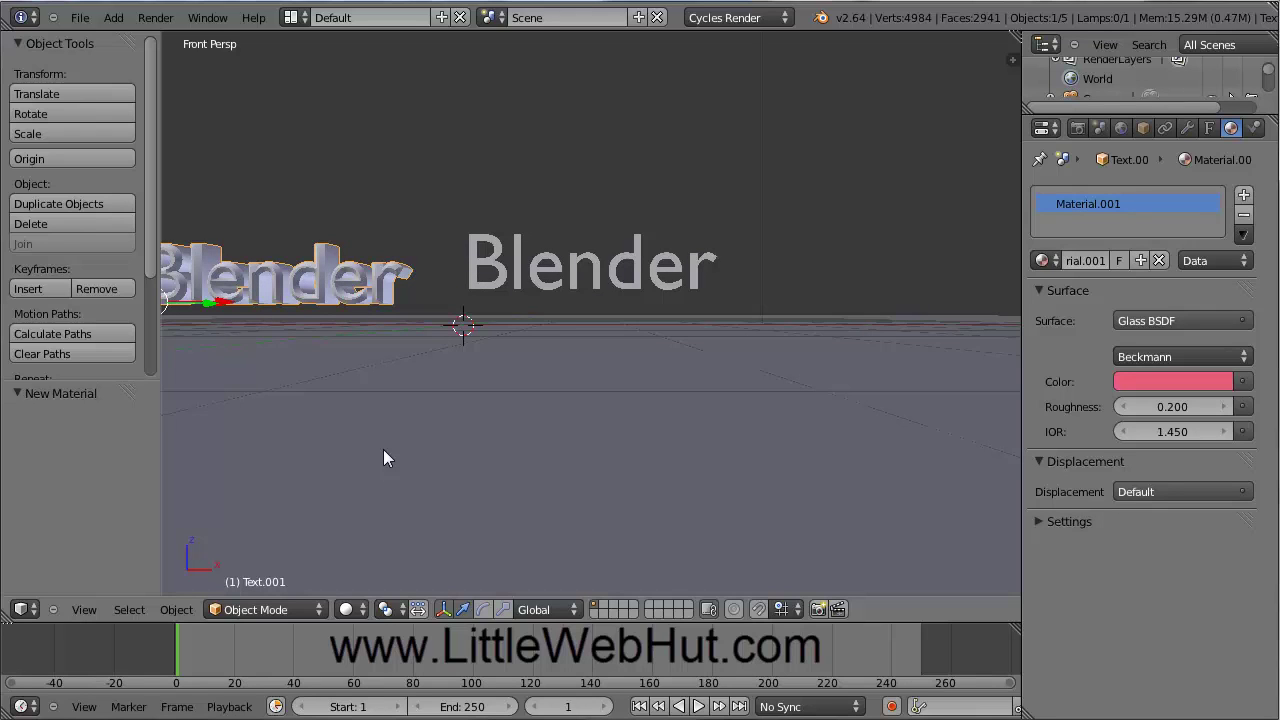
{"action": "key", "text": "ctrl+KP_1"}
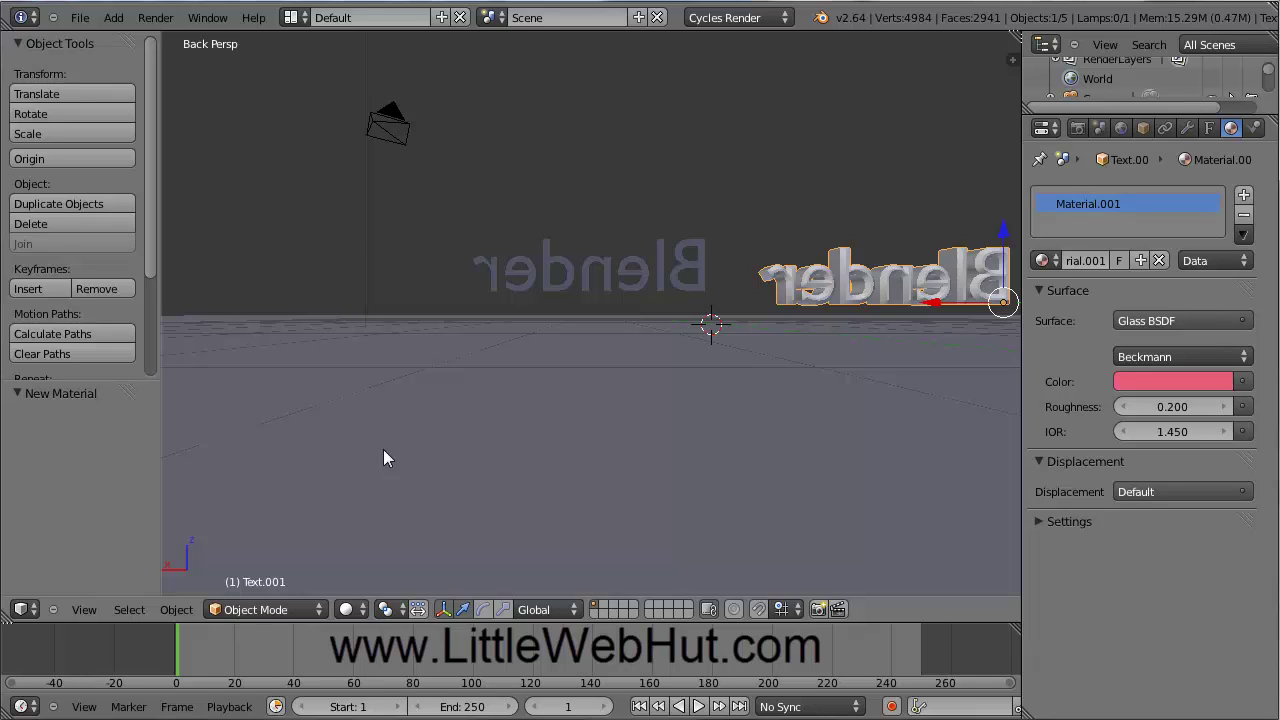
{"action": "key", "text": "KP_5"}
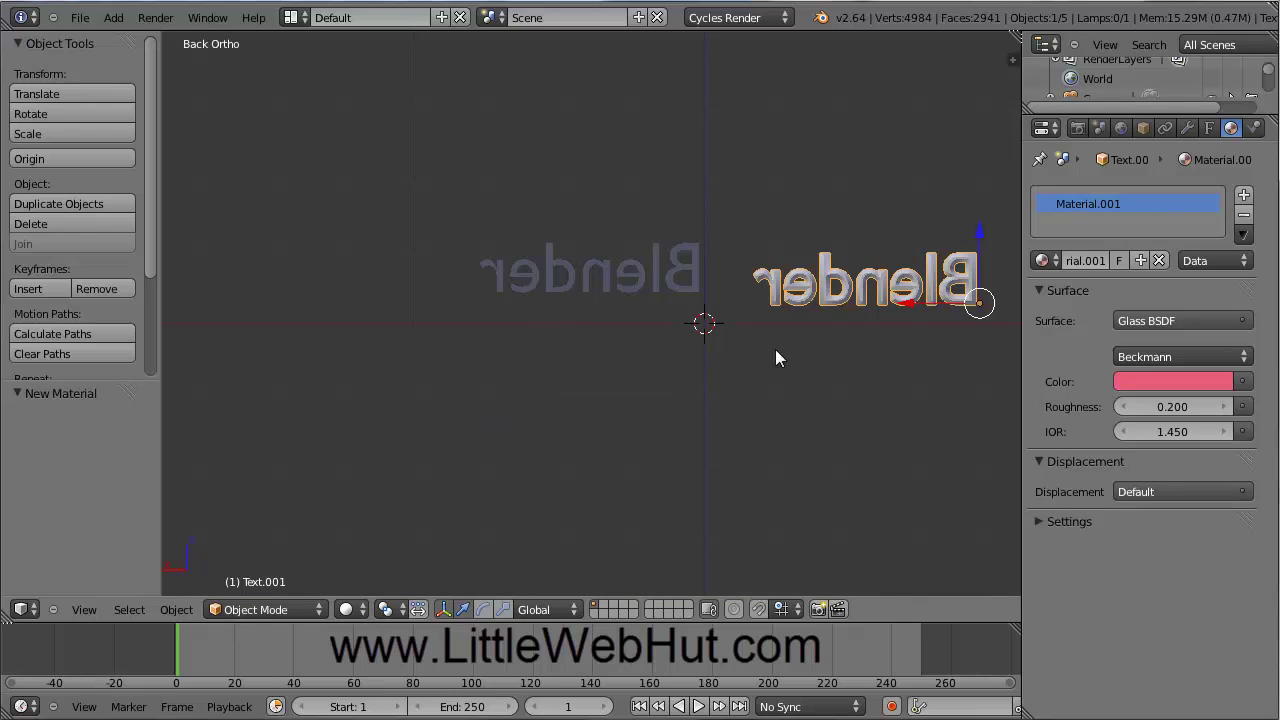
{"action": "middle_click_drag", "start_coordinate": [835, 353], "coordinate": [625, 352], "text": "shift"}
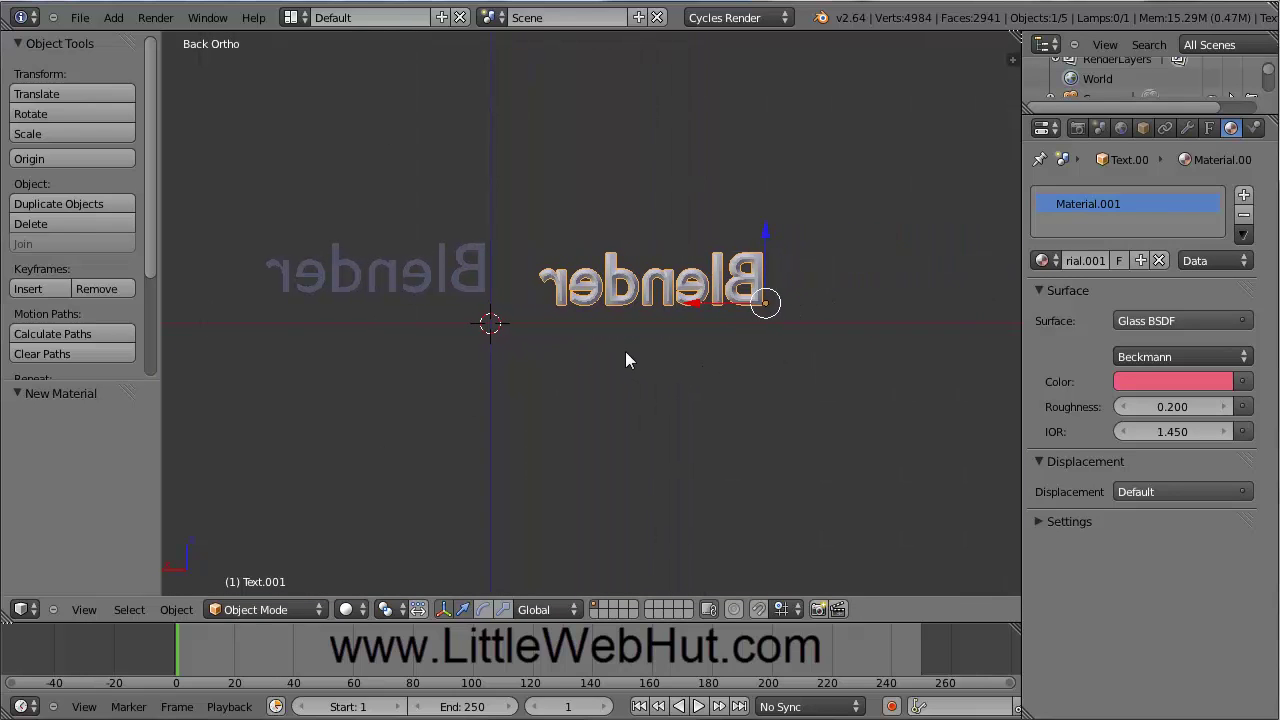
{"action": "scroll", "coordinate": [667, 316], "scroll_direction": "up", "scroll_amount": 3}
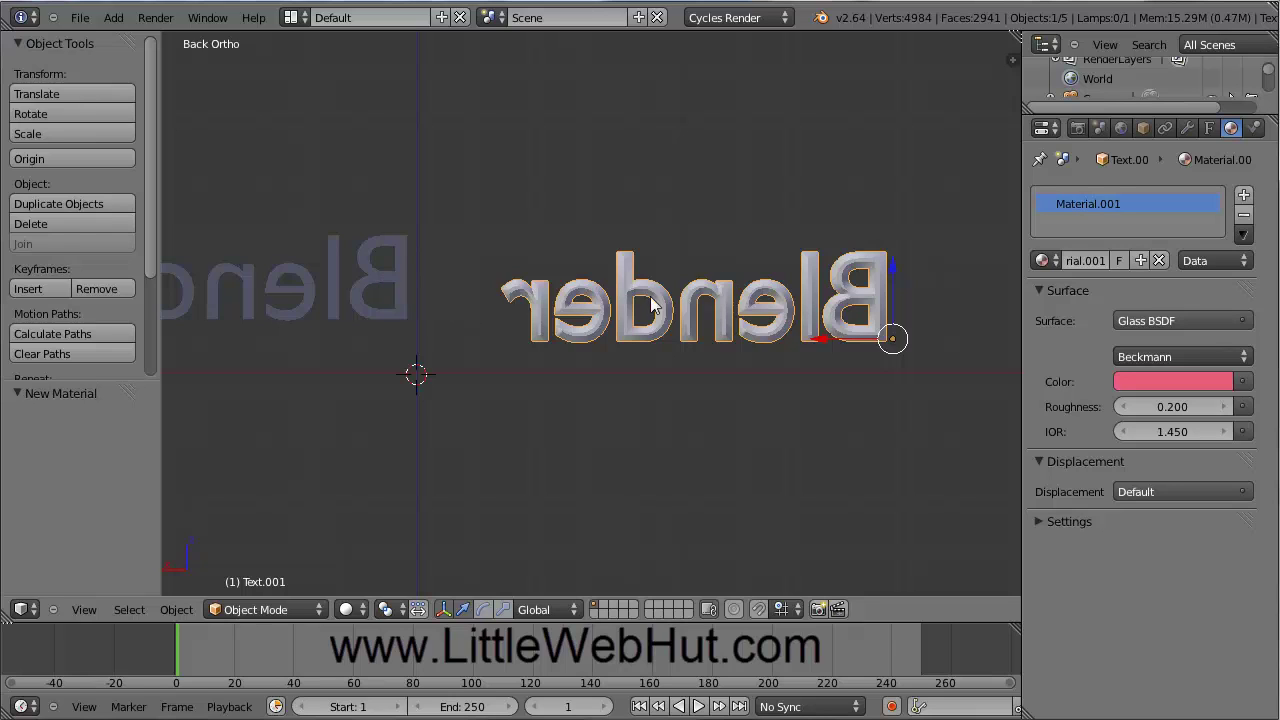
{"action": "right_click", "coordinate": [398, 288]}
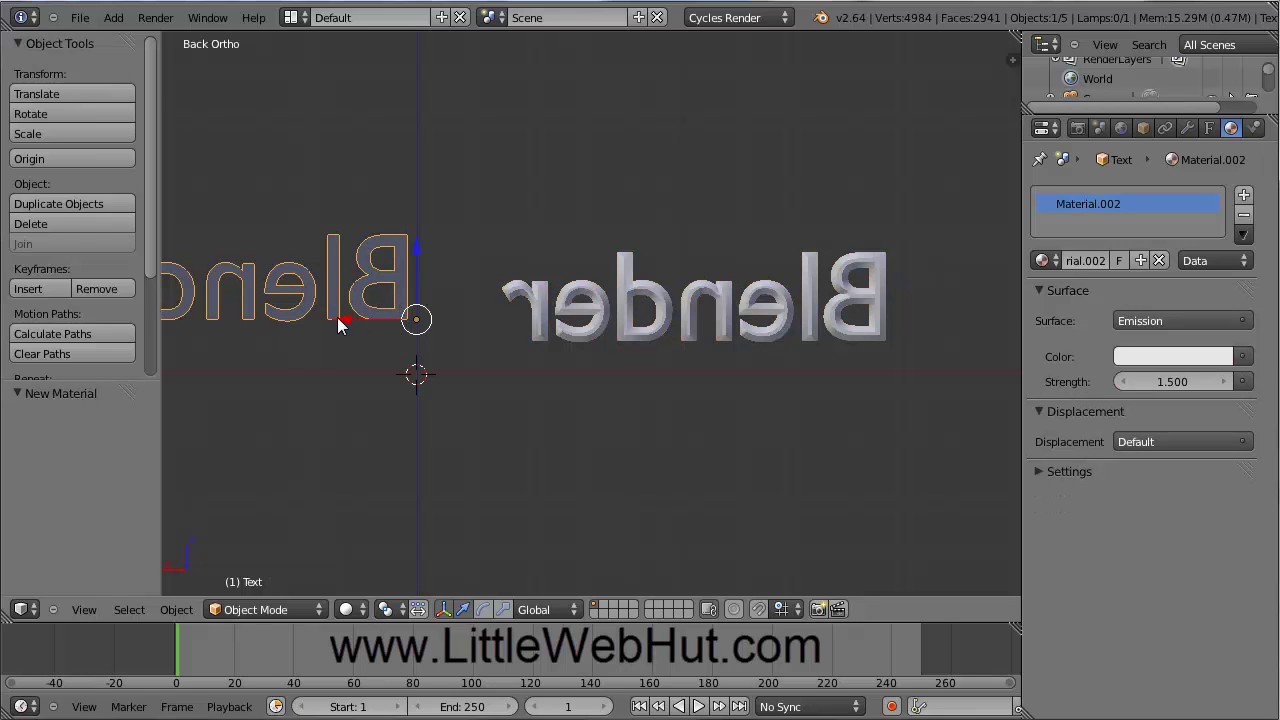
{"action": "left_click_drag", "start_coordinate": [337, 317], "coordinate": [657, 365]}
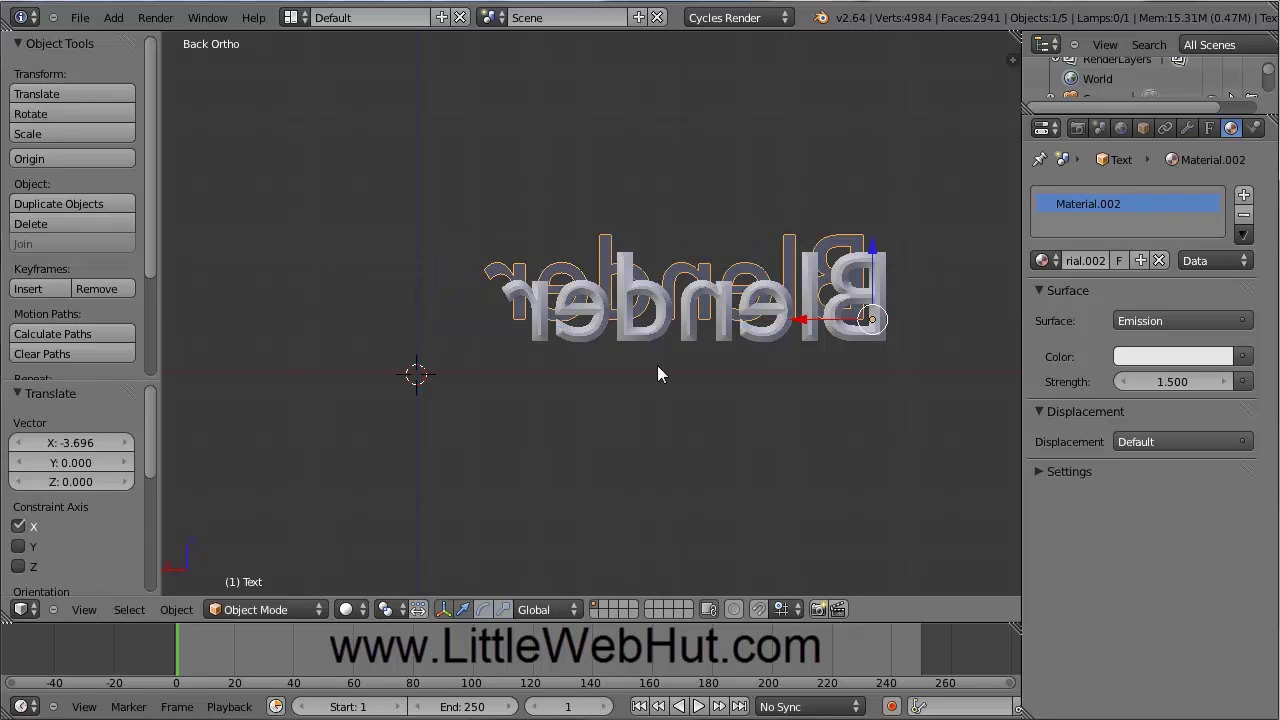
{"action": "key", "text": "KP_3"}
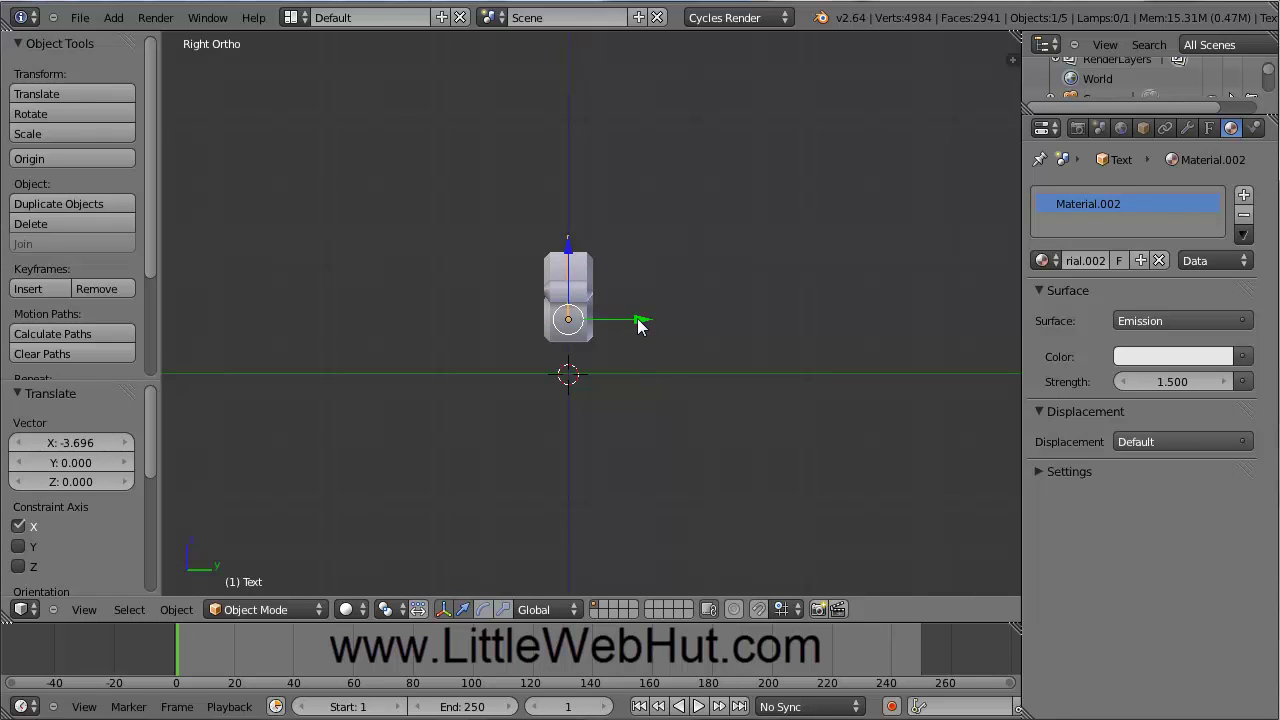
{"action": "left_click_drag", "start_coordinate": [638, 320], "coordinate": [670, 322]}
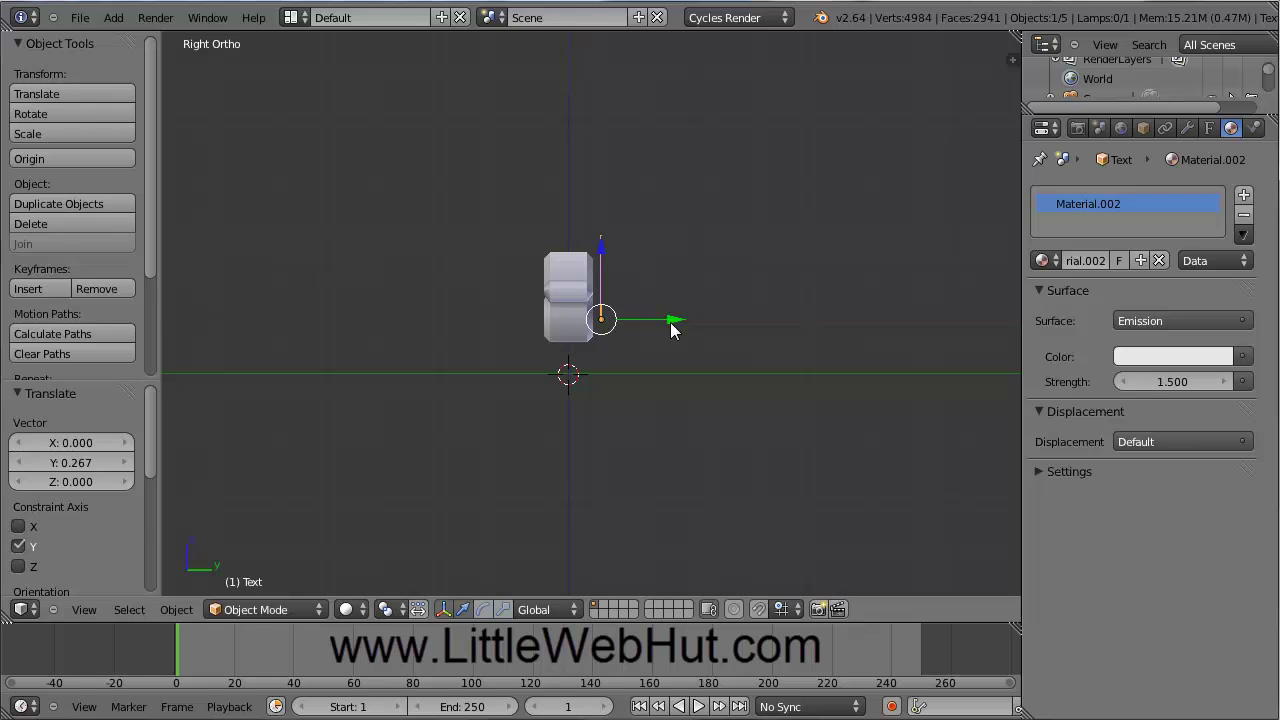
Step: In back orthographic view, align the flat text's letters with the extruded text's letters along X and Z
{"action": "key", "text": "ctrl+KP_1"}
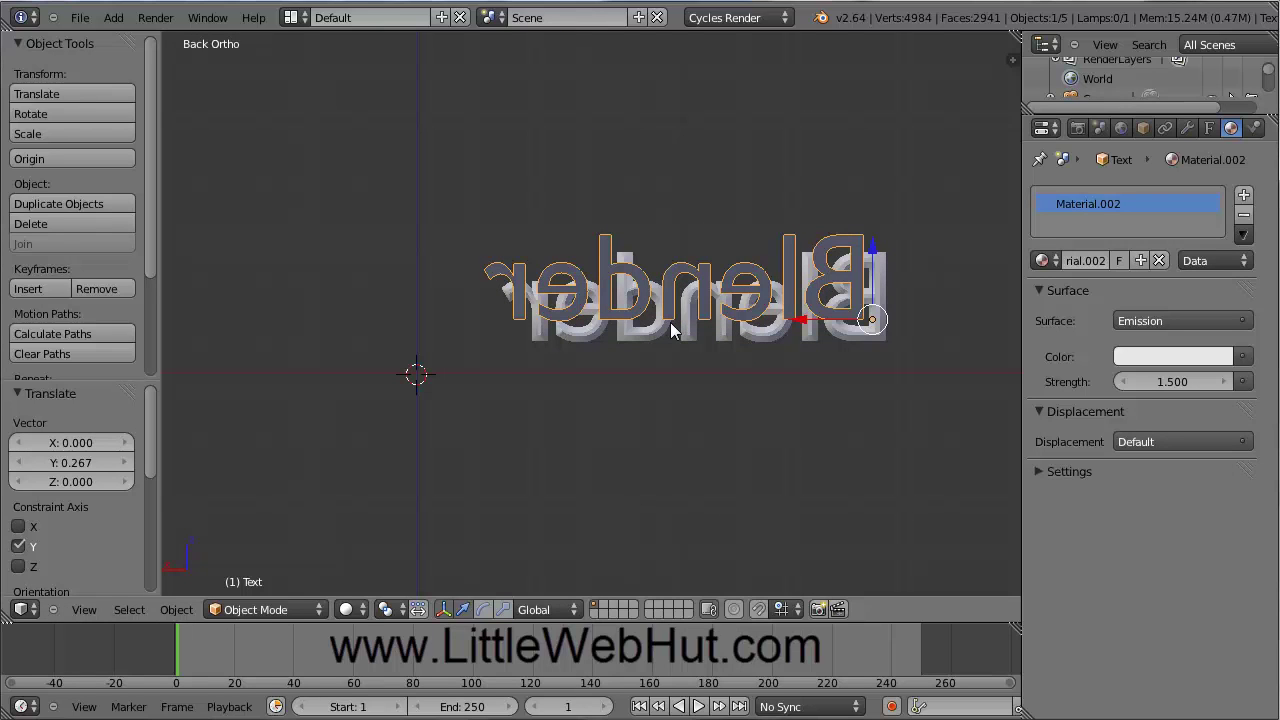
{"action": "middle_click_drag", "start_coordinate": [720, 375], "coordinate": [552, 421], "text": "shift"}
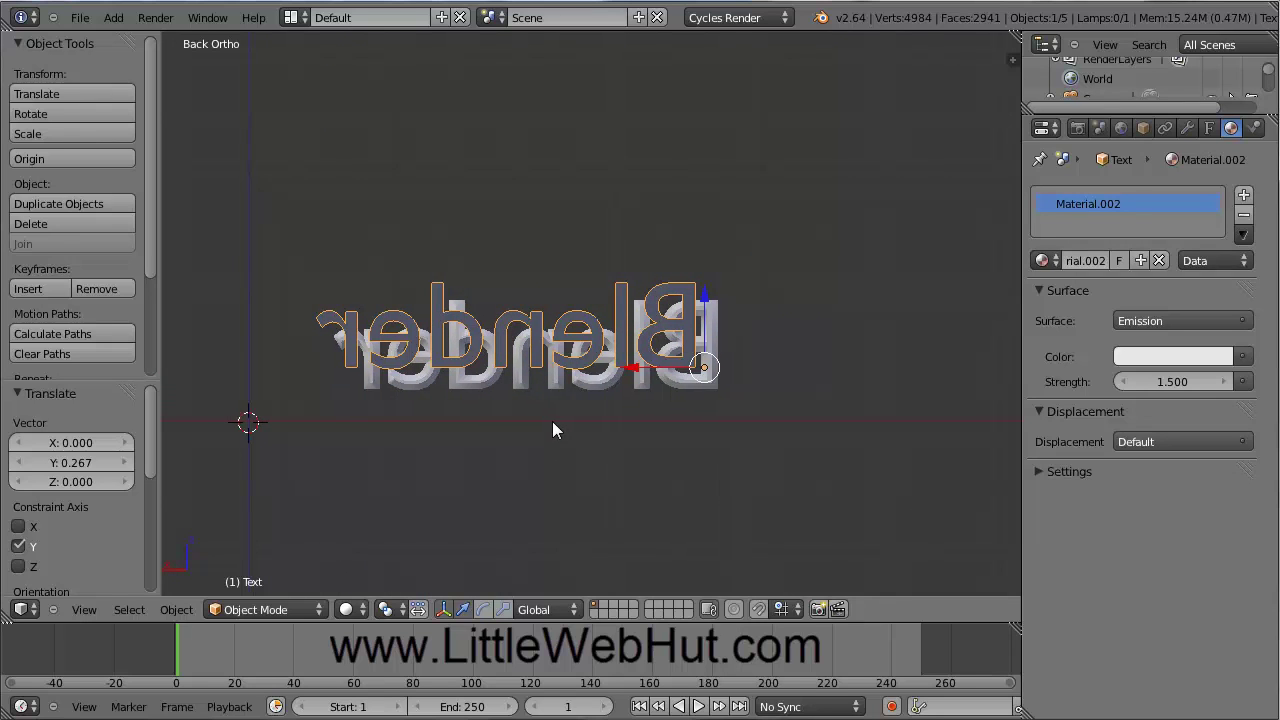
{"action": "scroll", "coordinate": [648, 418], "scroll_direction": "up", "scroll_amount": 4}
{"action": "scroll", "coordinate": [648, 418], "scroll_direction": "up", "scroll_amount": 1}
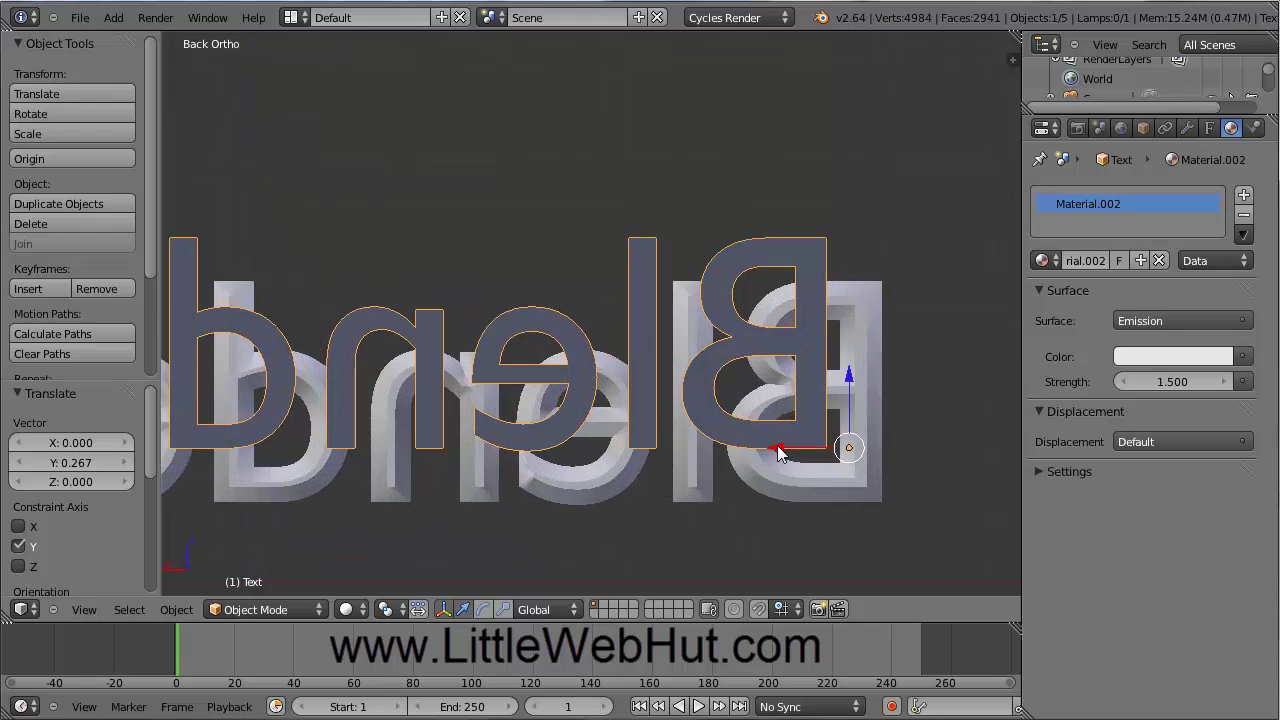
{"action": "left_click_drag", "start_coordinate": [780, 451], "coordinate": [828, 451]}
{"action": "left_click_drag", "start_coordinate": [898, 374], "coordinate": [907, 420]}
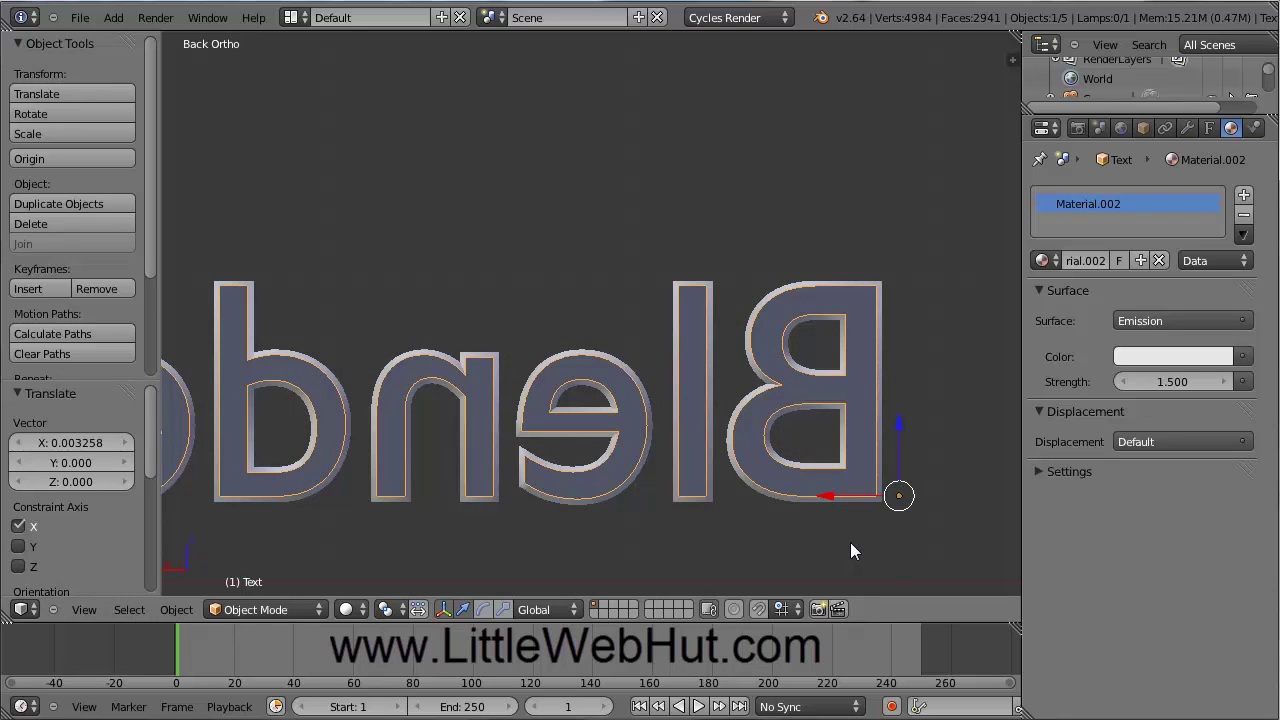
Step: Move the flat text about -0.07 along Y, closer to the back of the extruded text
{"action": "middle_click_drag", "start_coordinate": [821, 540], "coordinate": [770, 497]}
{"action": "left_click_drag", "start_coordinate": [769, 490], "coordinate": [752, 506]}
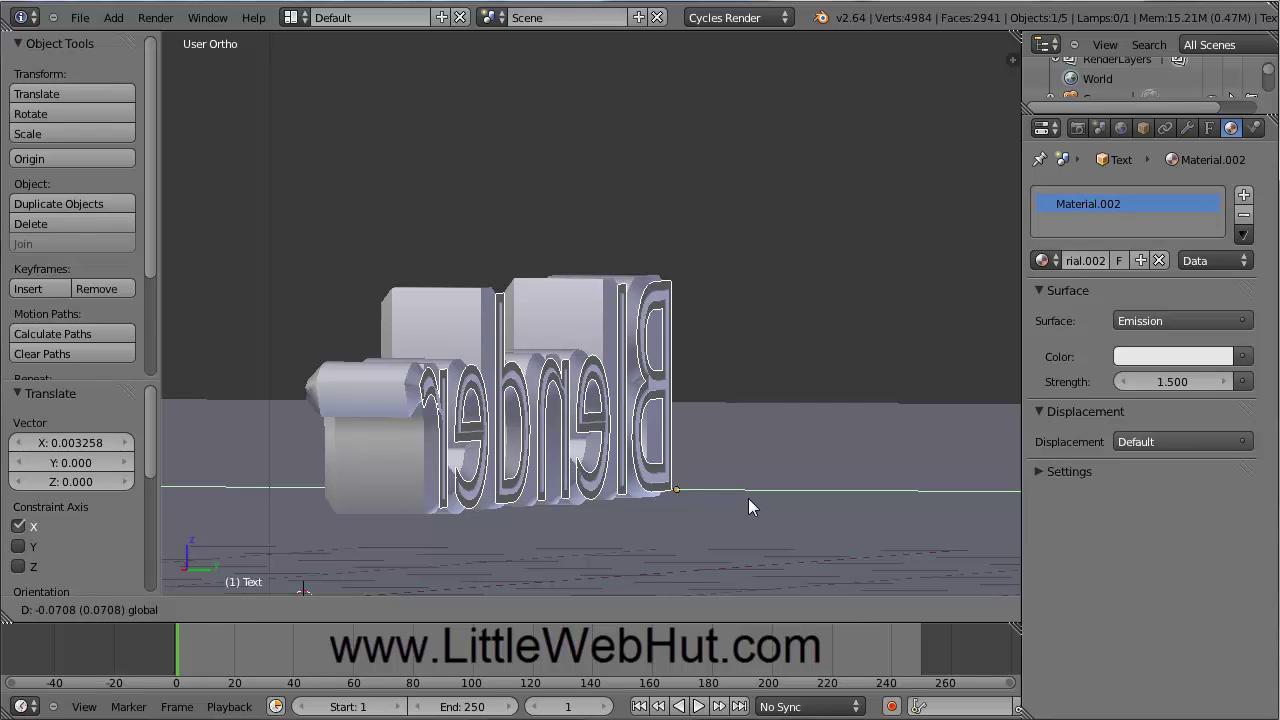
{"action": "left_click_drag", "start_coordinate": [748, 498], "coordinate": [748, 497]}
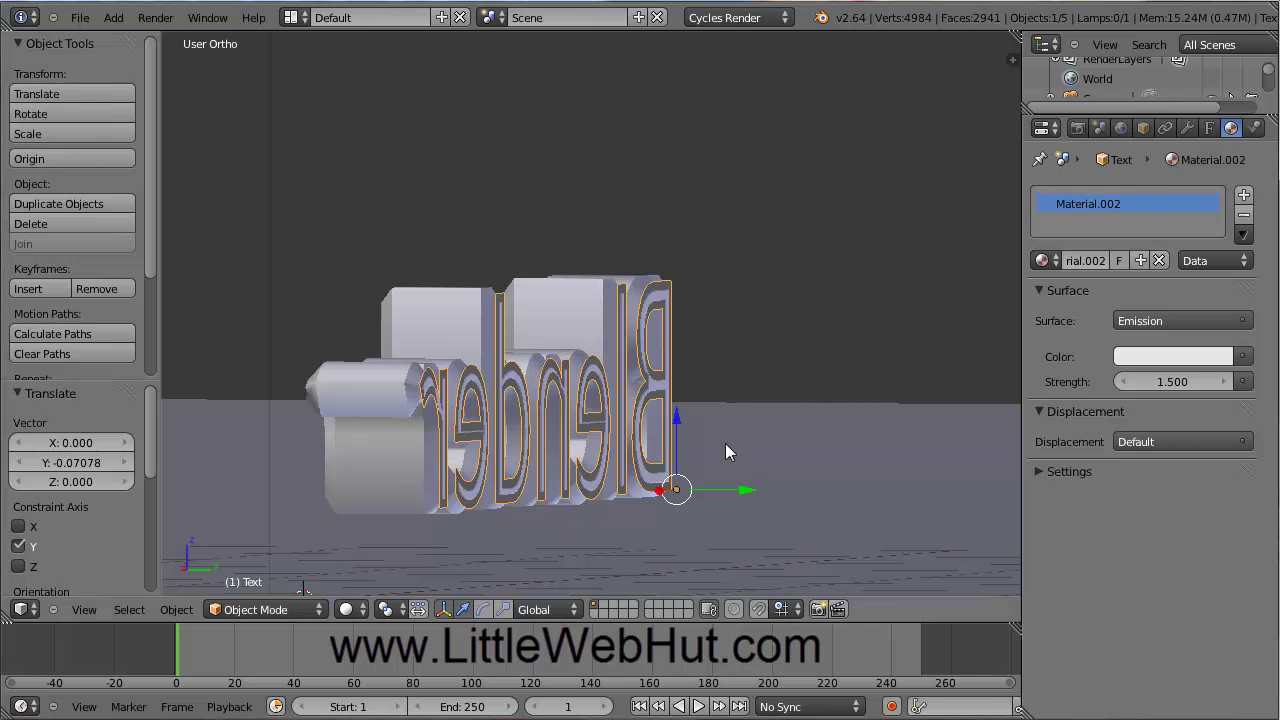
Step: Add a new material to the floor plane and make its surface a Mix Shader
{"action": "middle_click_drag", "start_coordinate": [725, 443], "coordinate": [860, 452]}
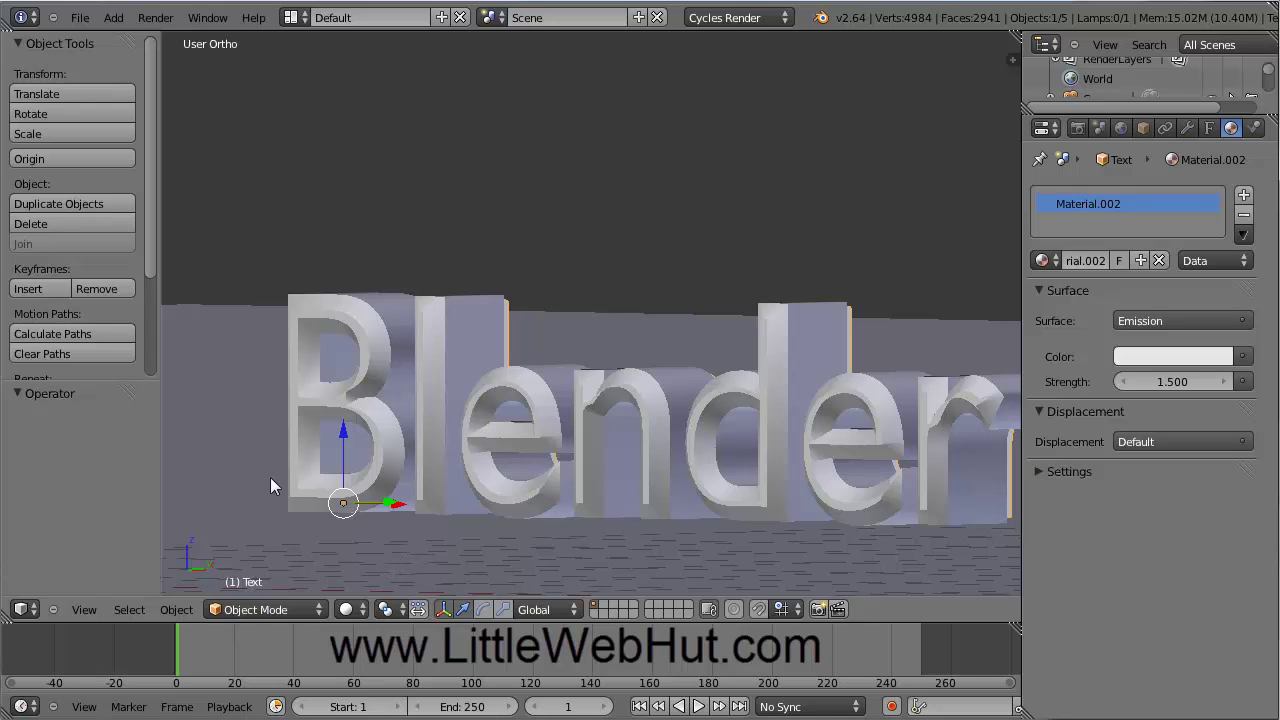
{"action": "right_click", "coordinate": [229, 385]}
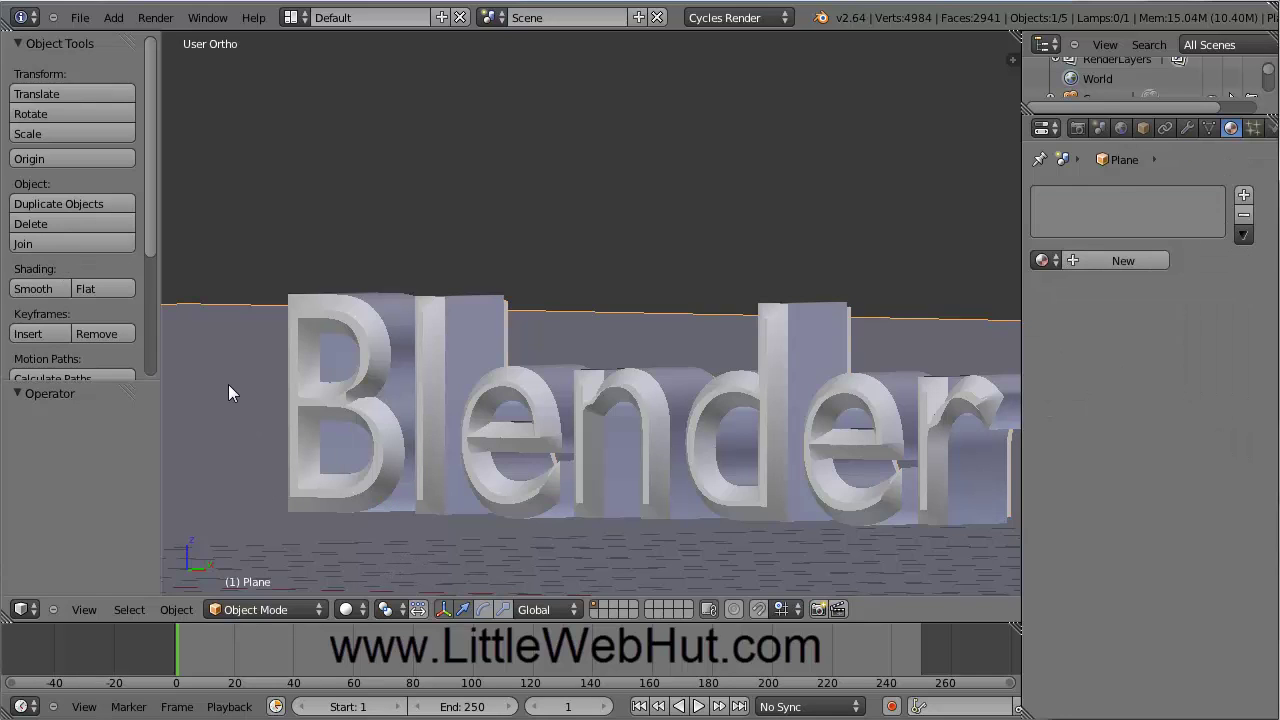
{"action": "left_click", "coordinate": [1100, 261]}
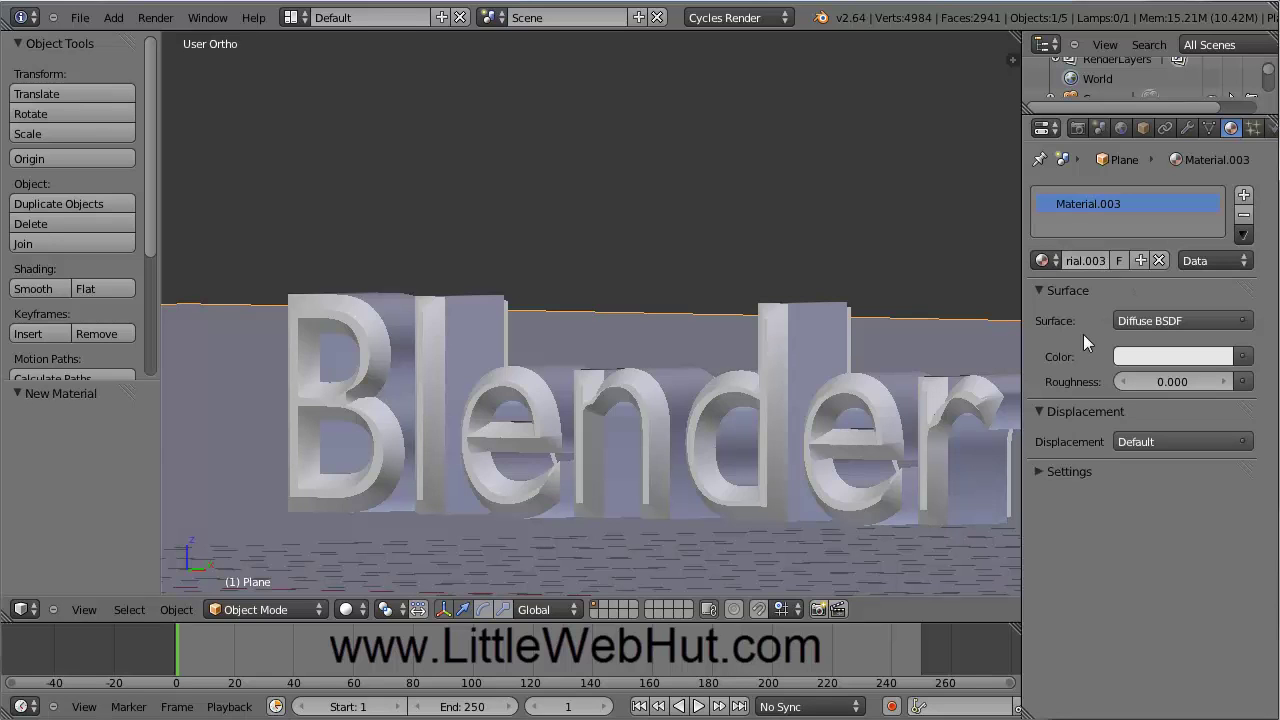
{"action": "left_click", "coordinate": [1156, 321]}
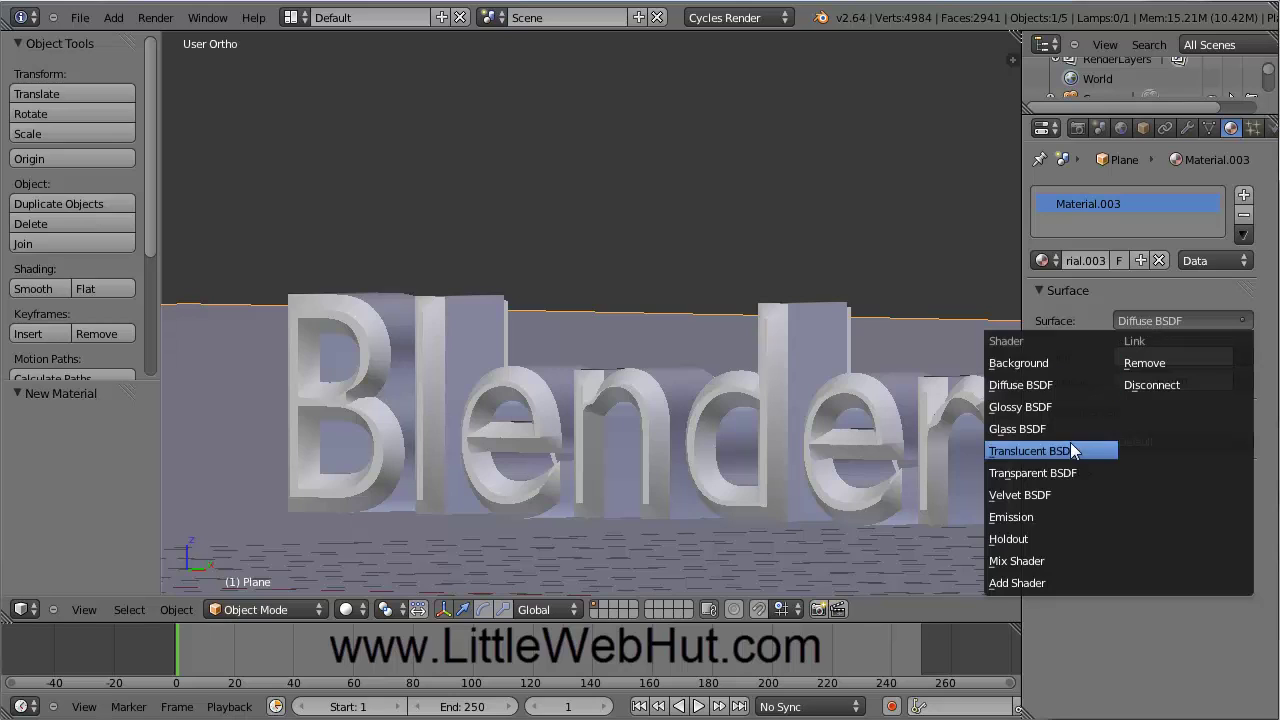
{"action": "left_click", "coordinate": [1028, 562]}
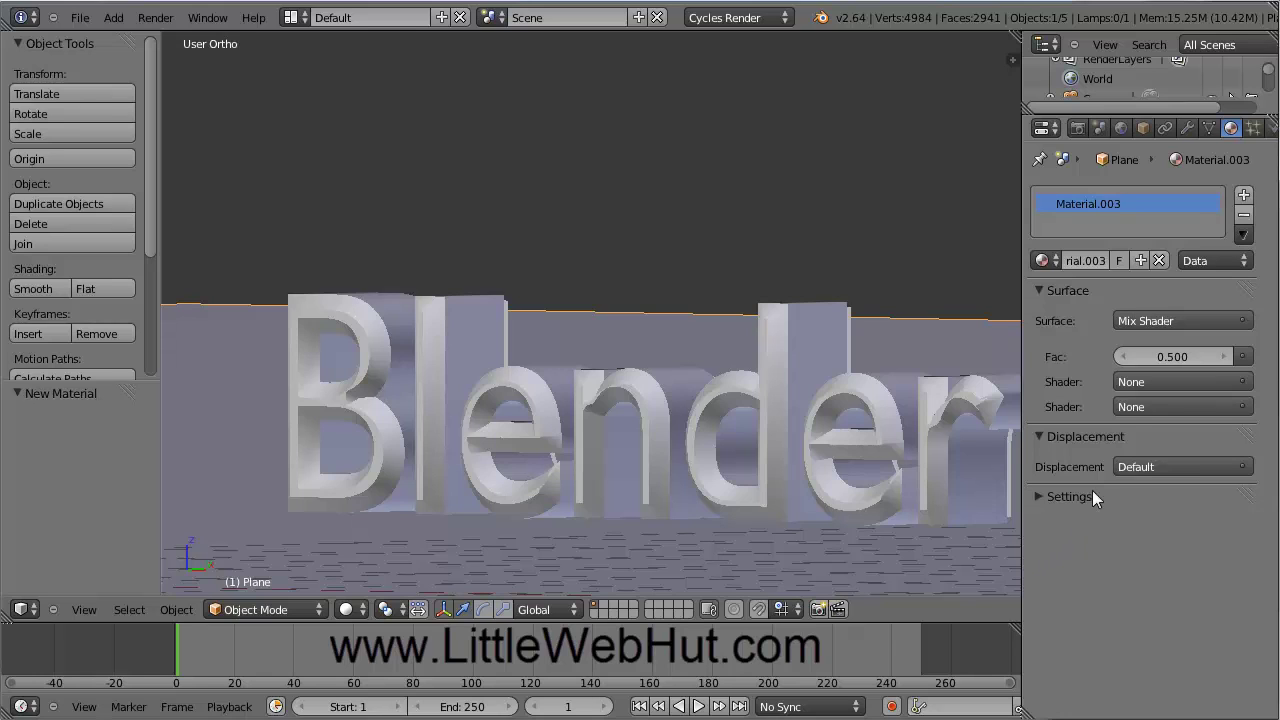
Step: Mix a blue Diffuse BSDF (R 0.041, G 0.429, B 0.799) with a Glossy BSDF as the floor material's two shaders
{"action": "left_click", "coordinate": [1152, 382]}
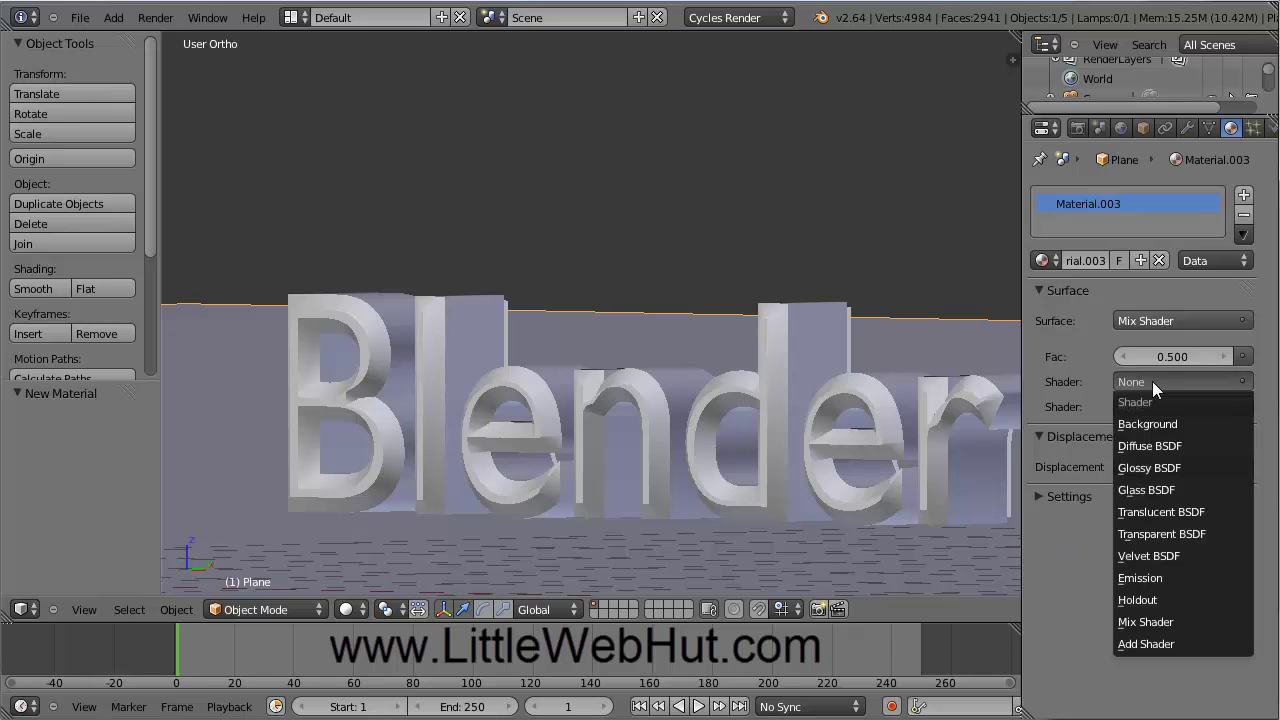
{"action": "left_click", "coordinate": [1164, 447]}
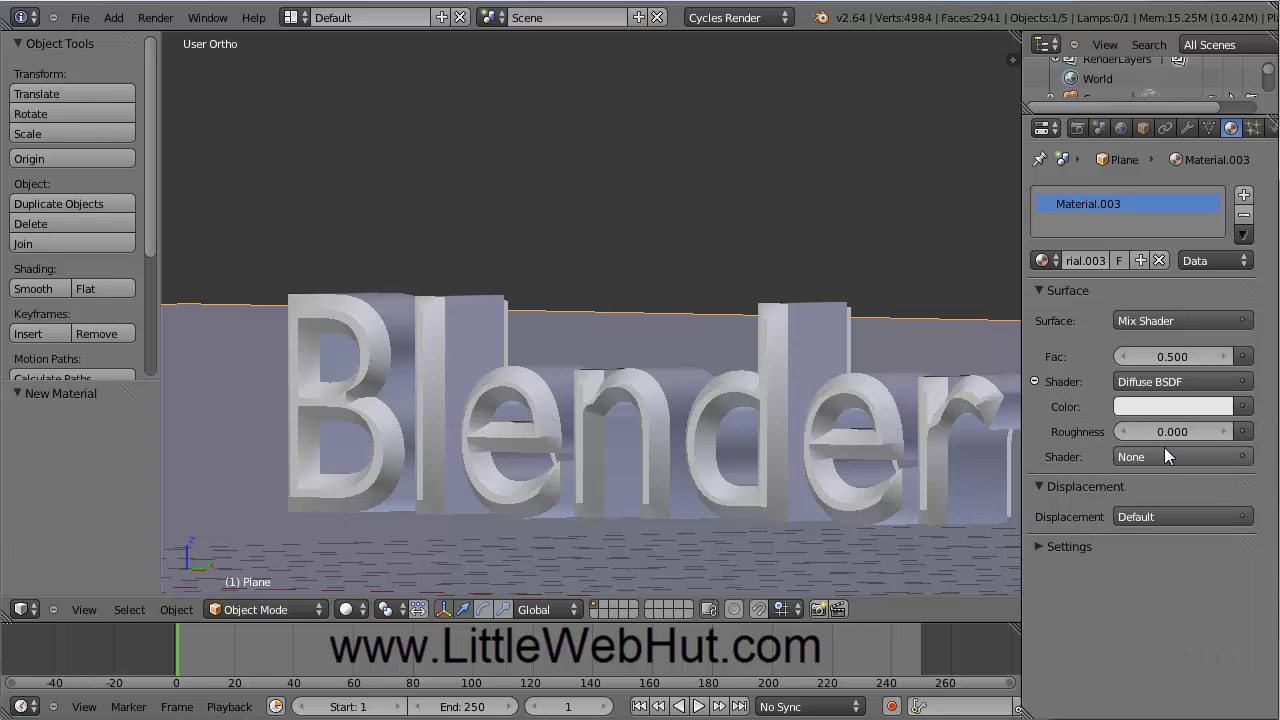
{"action": "left_click", "coordinate": [1169, 407]}
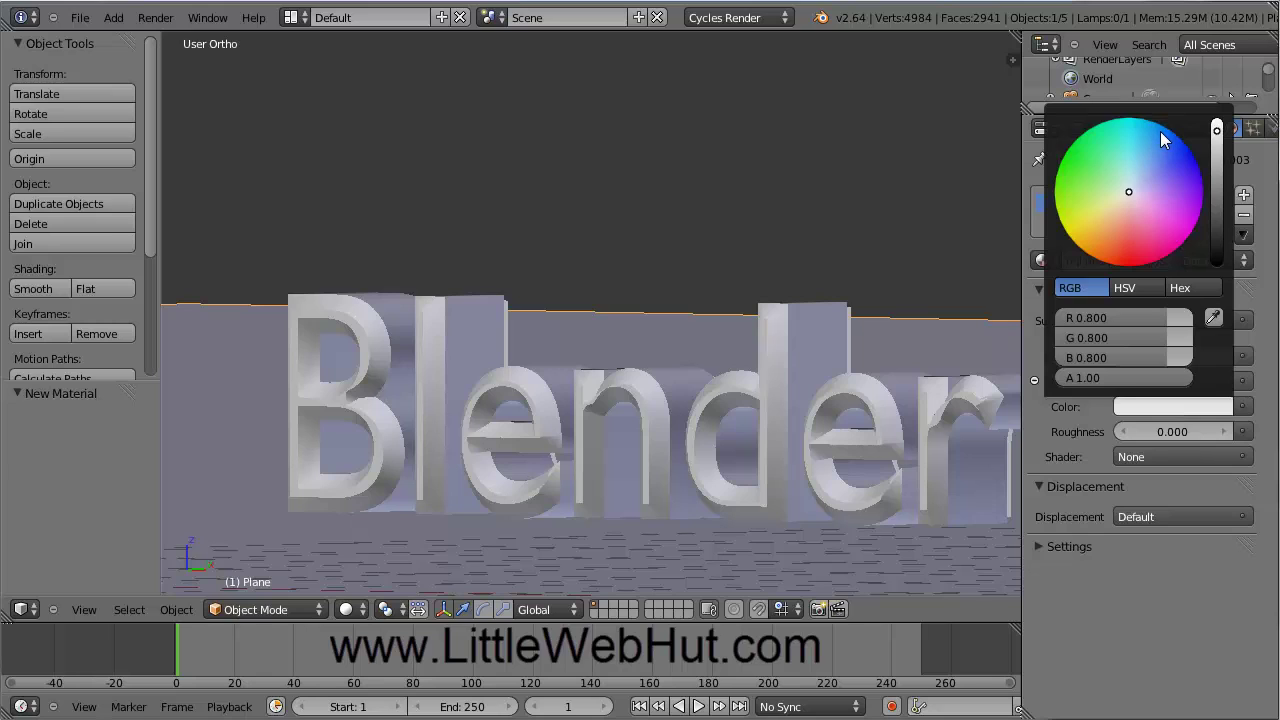
{"action": "left_click_drag", "start_coordinate": [1158, 129], "coordinate": [1159, 142]}
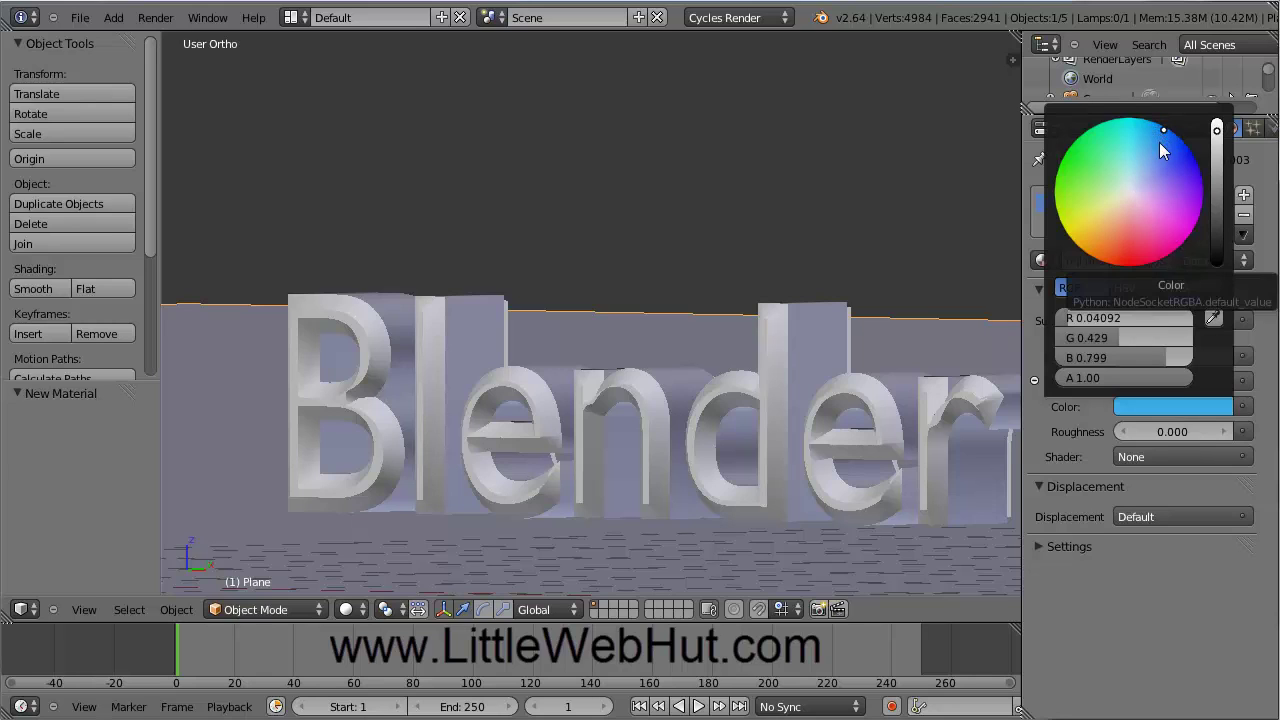
{"action": "left_click", "coordinate": [1161, 456]}
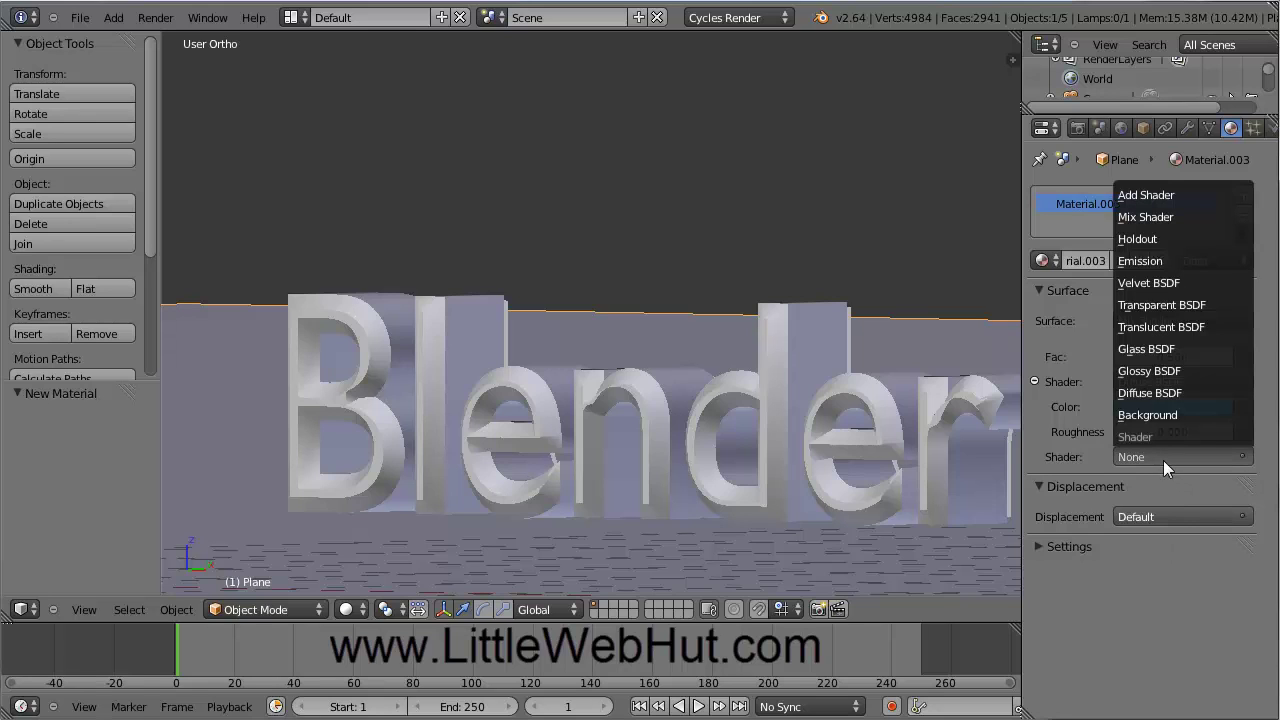
{"action": "left_click", "coordinate": [1174, 372]}
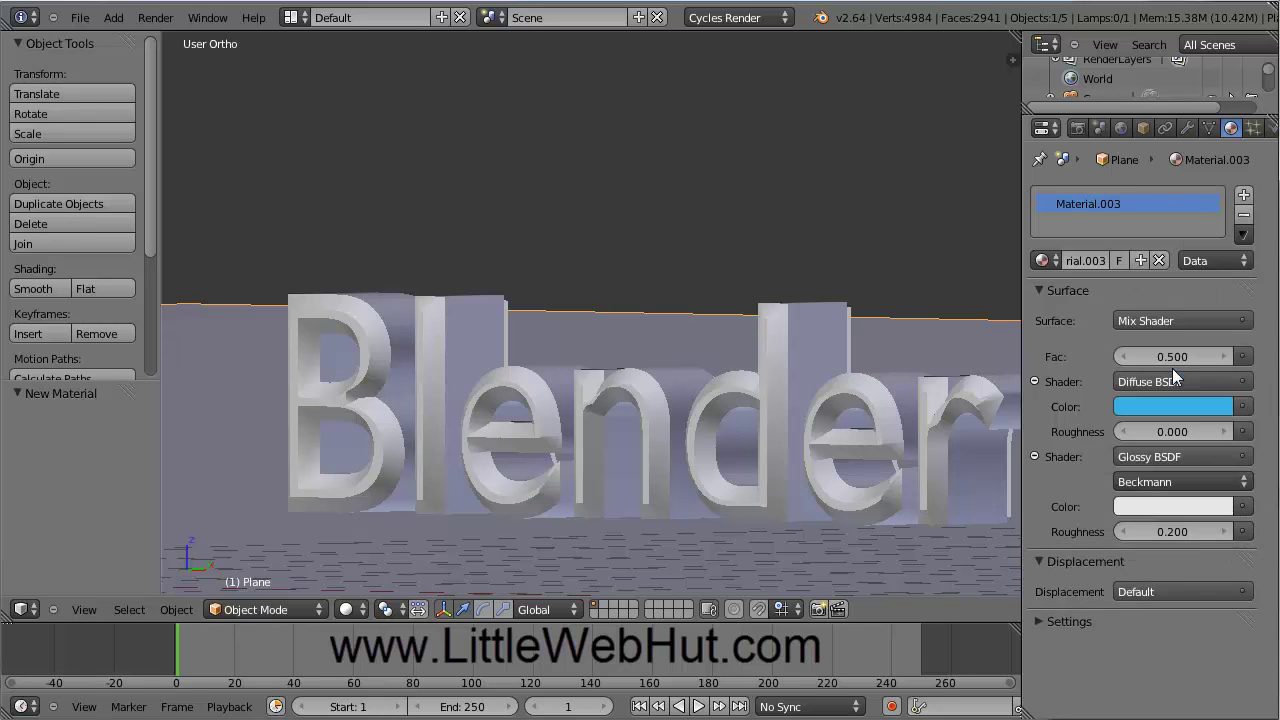
Step: Darken the floor material's Glossy BSDF colour to a grey of about 0.208 per RGB channel and set its roughness to 0
{"action": "left_click", "coordinate": [1162, 506]}
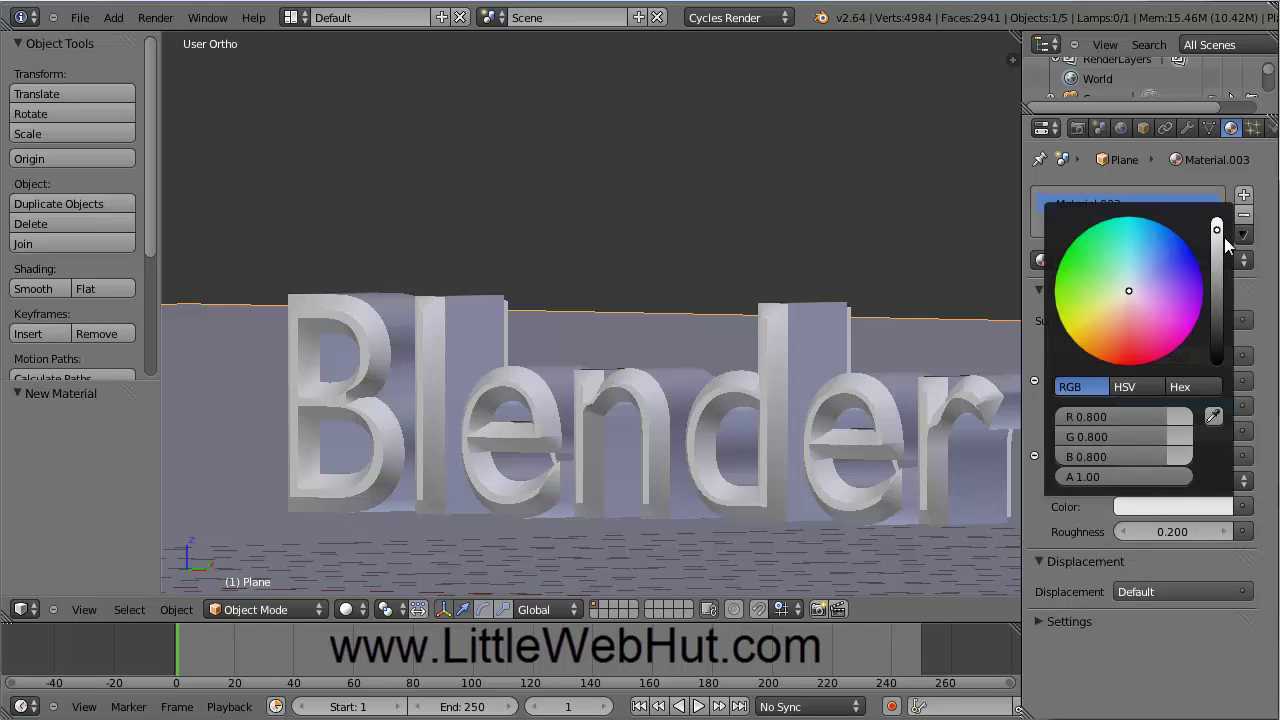
{"action": "left_click_drag", "start_coordinate": [1217, 231], "coordinate": [1217, 291]}
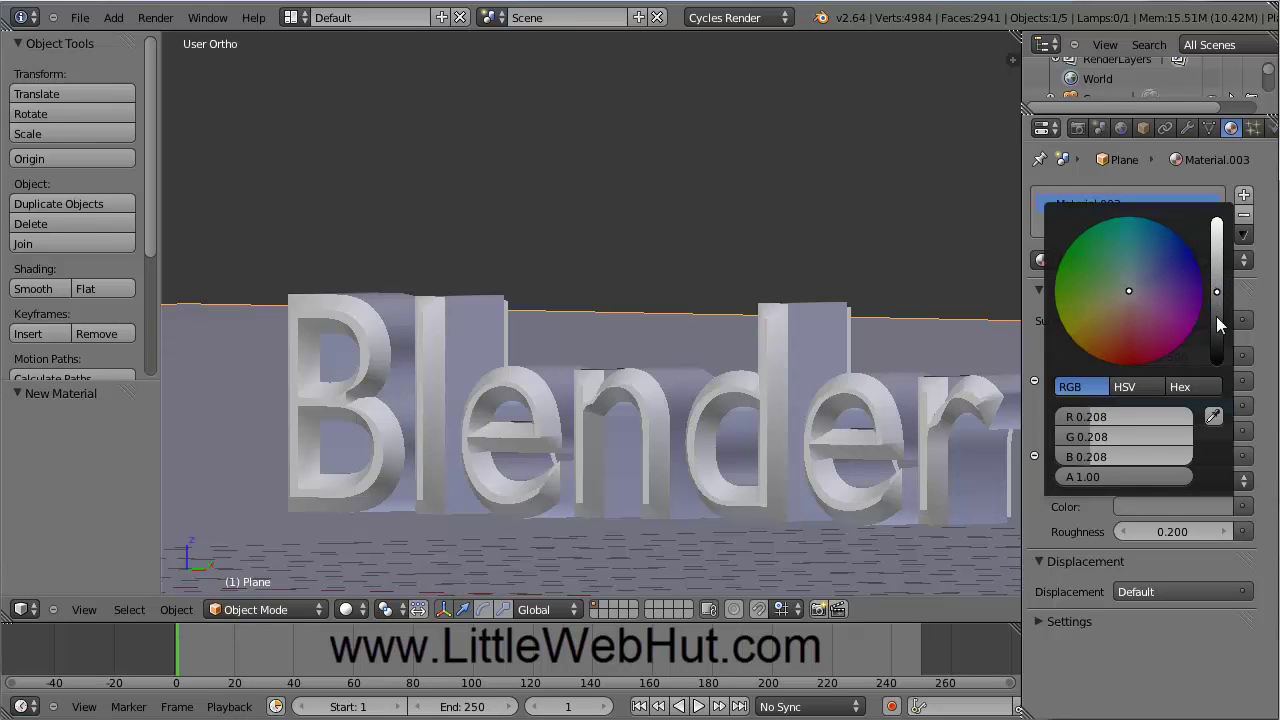
{"action": "left_click", "coordinate": [1168, 531]}
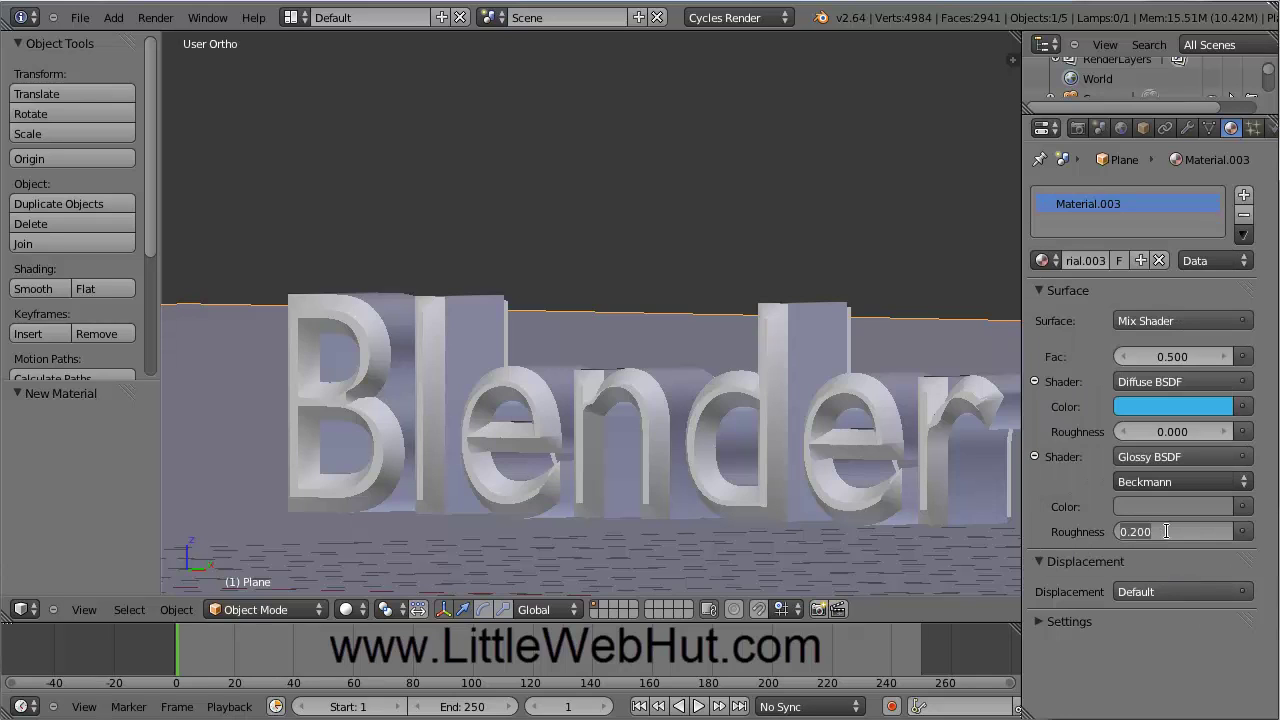
{"action": "type", "text": "0"}
{"action": "key", "text": "Return"}
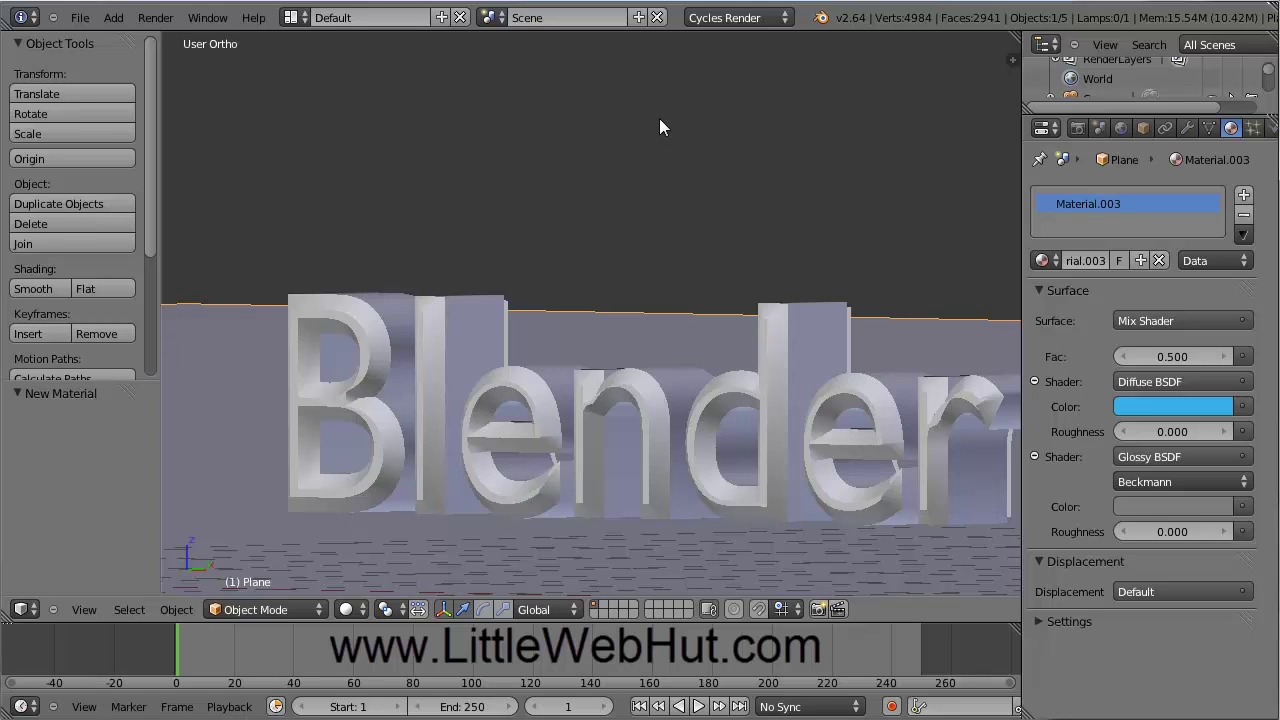
Step: Set the world background colour to black
{"action": "left_click", "coordinate": [1120, 128]}
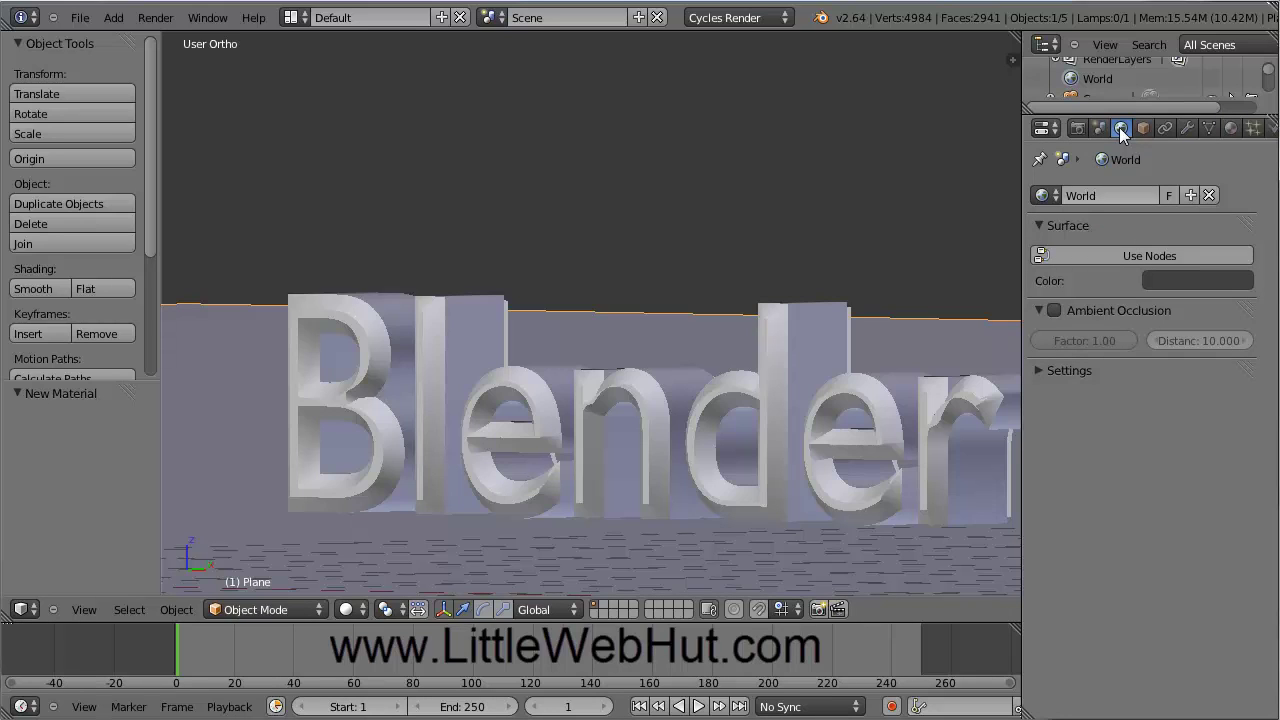
{"action": "left_click", "coordinate": [1185, 280]}
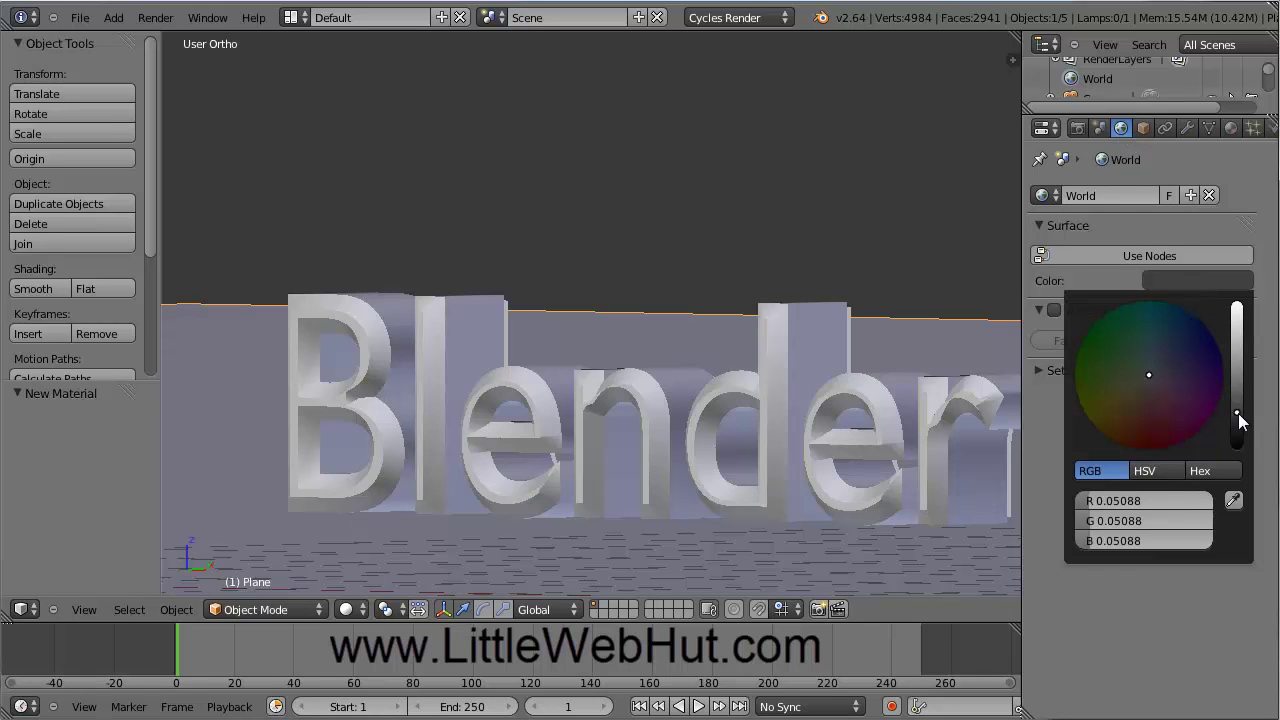
{"action": "left_click_drag", "start_coordinate": [1237, 418], "coordinate": [1238, 466]}
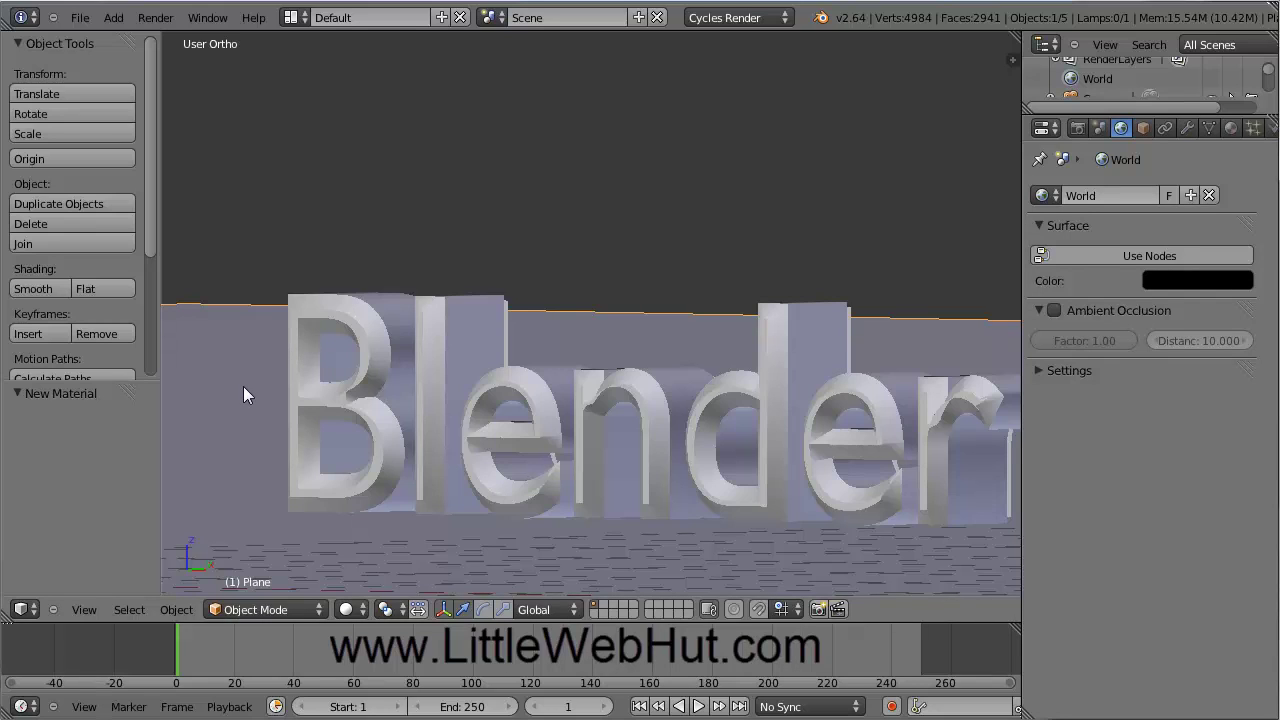
Step: In front orthographic view, raise the floor plane about 0.252 along Z to the base of the text
{"action": "key", "text": "KP_1"}
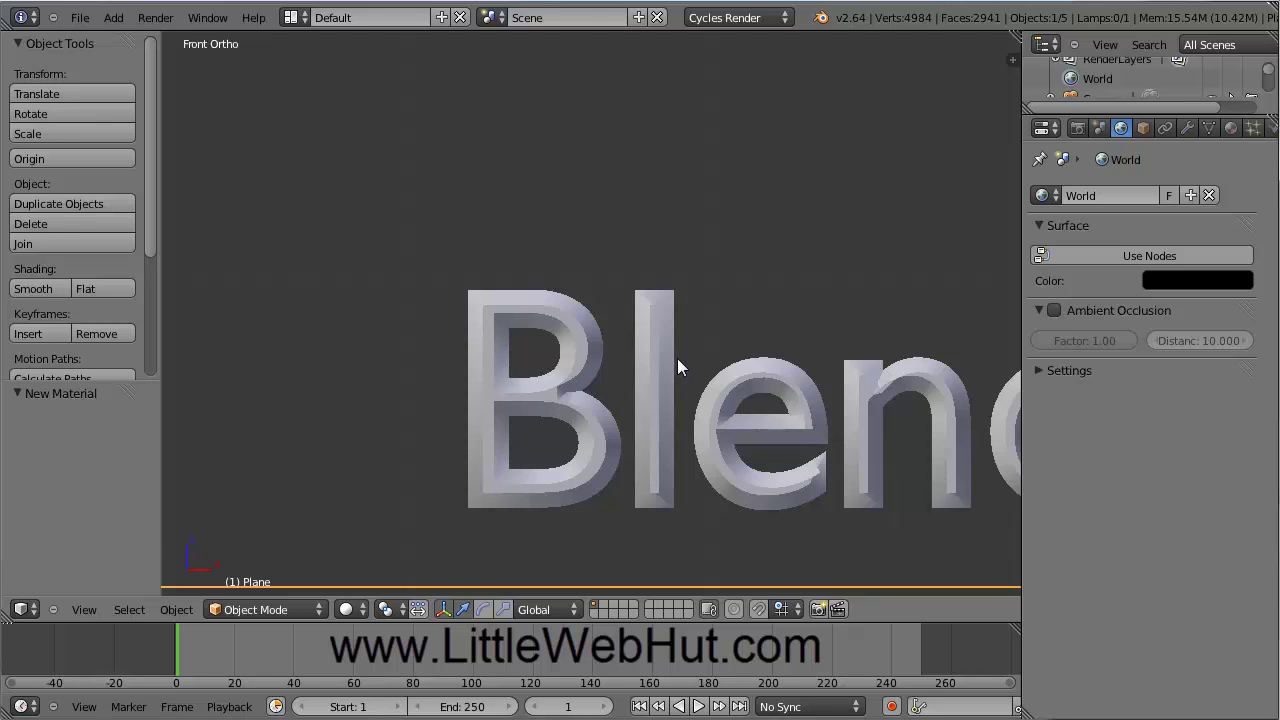
{"action": "scroll", "coordinate": [677, 358], "scroll_direction": "down", "scroll_amount": 1}
{"action": "scroll", "coordinate": [713, 350], "scroll_direction": "down", "scroll_amount": 1}
{"action": "scroll", "coordinate": [713, 350], "scroll_direction": "down", "scroll_amount": 1}
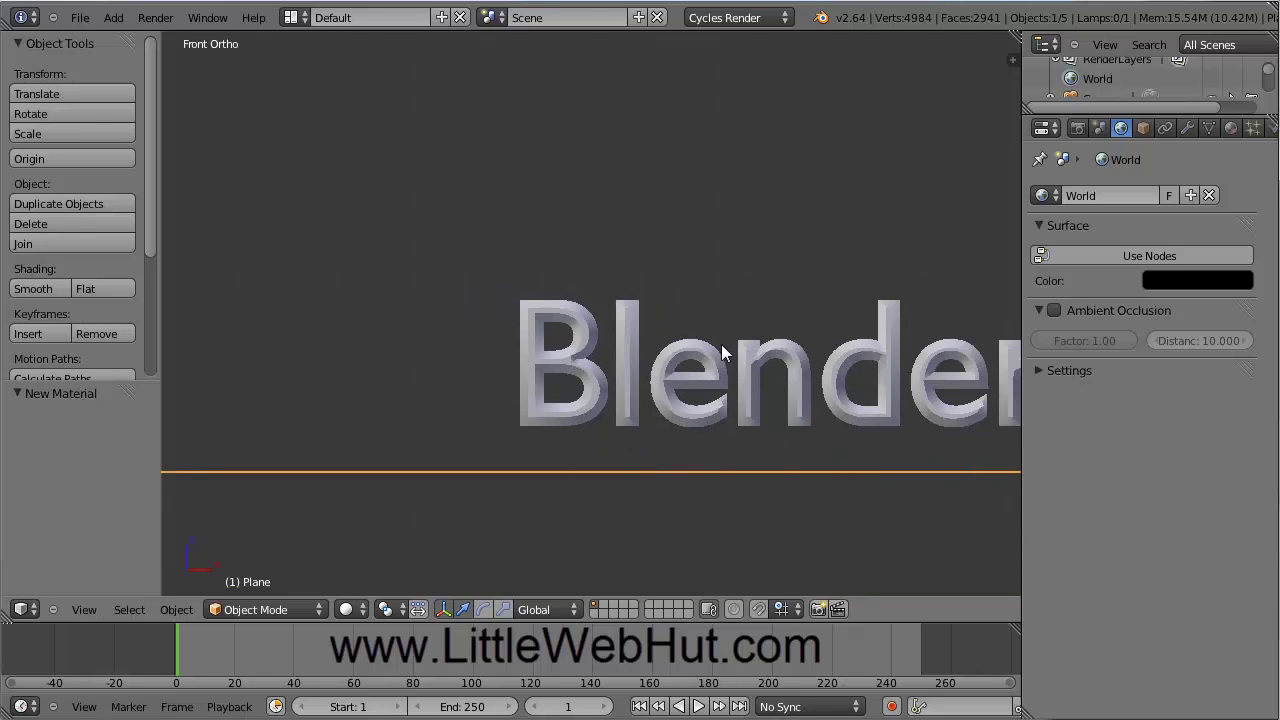
{"action": "middle_click_drag", "start_coordinate": [841, 261], "coordinate": [604, 241], "text": "shift"}
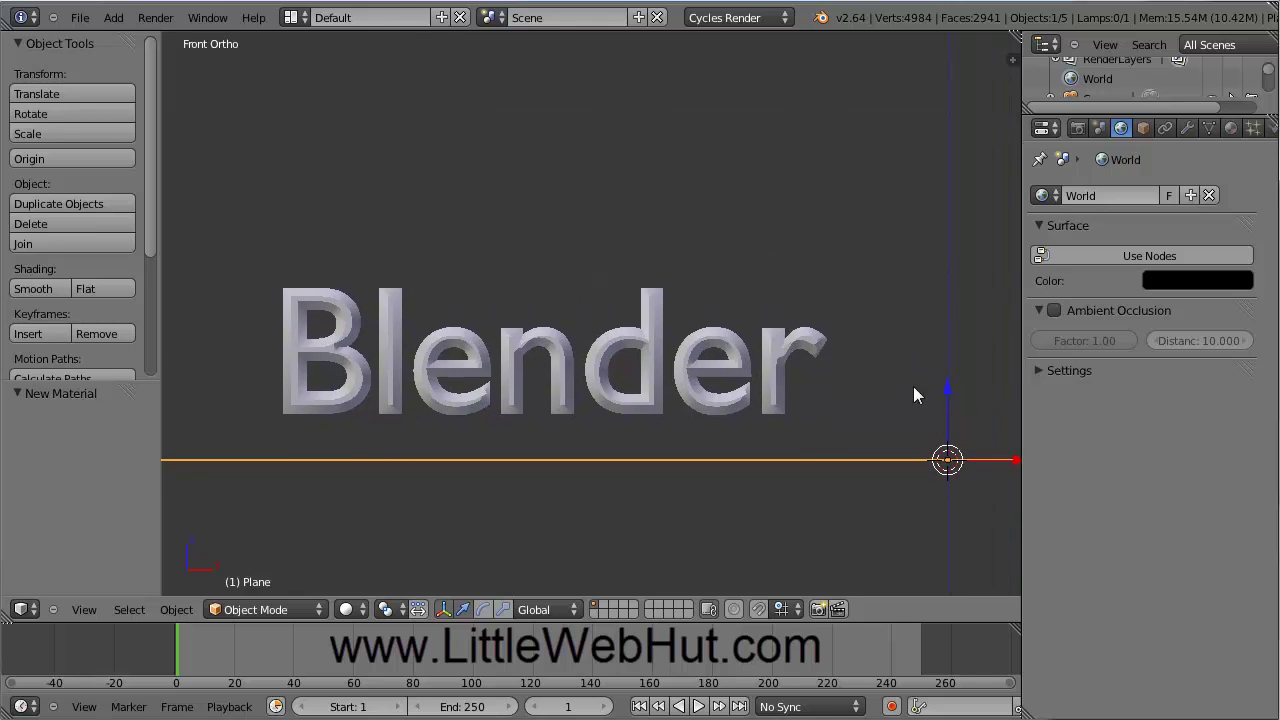
{"action": "key", "text": "g"}
{"action": "key", "text": "z"}
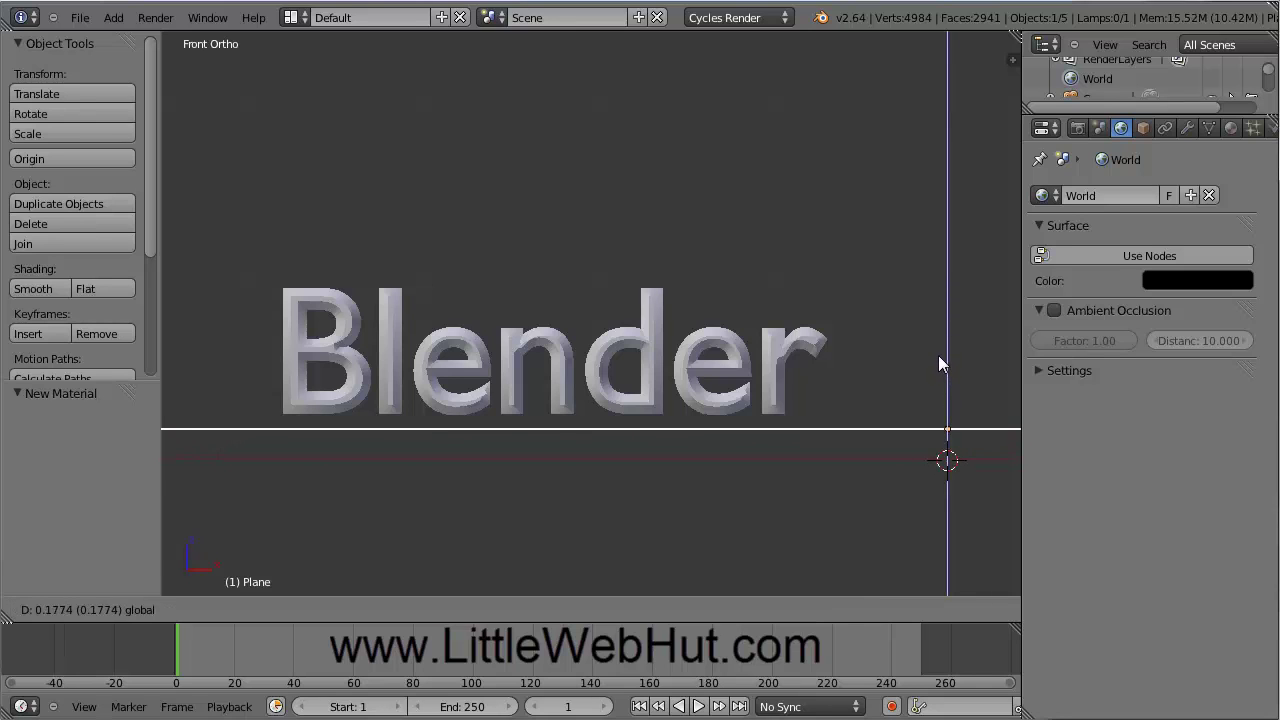
{"action": "left_click", "coordinate": [935, 344]}
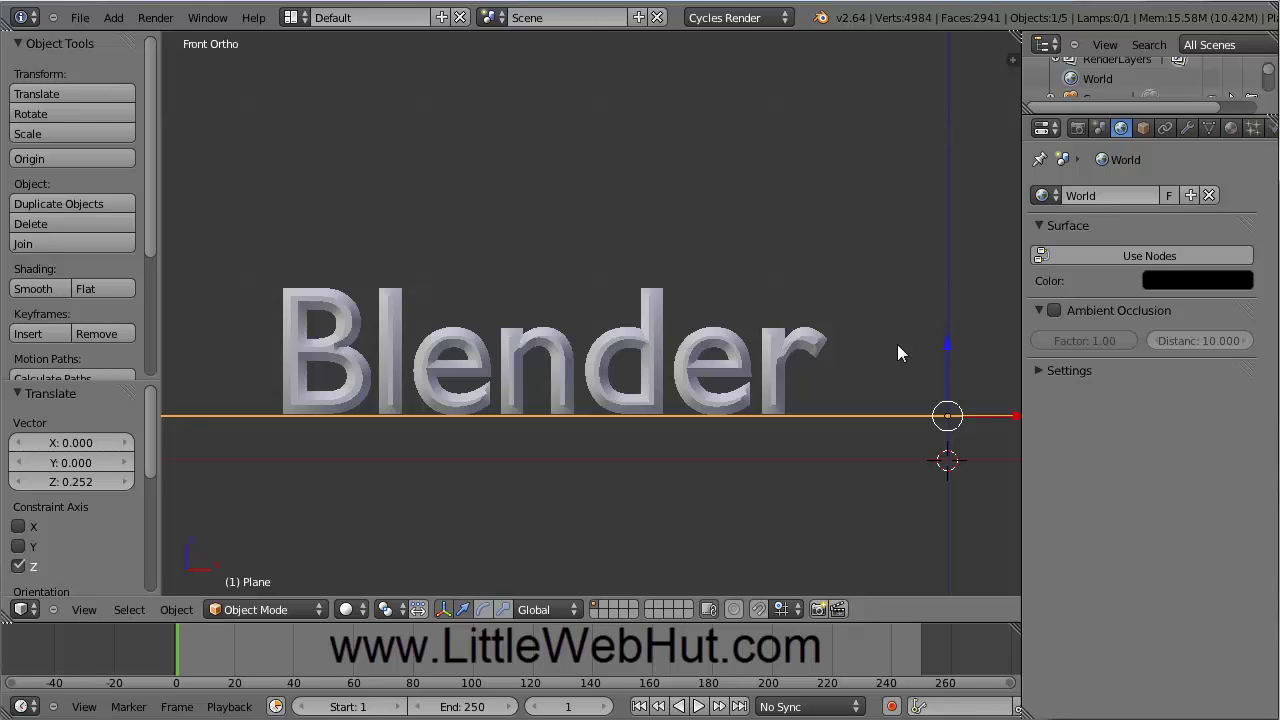
Step: In top orthographic view, move the camera about -9.76 along X to in front of the text and rotate it 45°
{"action": "key", "text": "KP_7"}
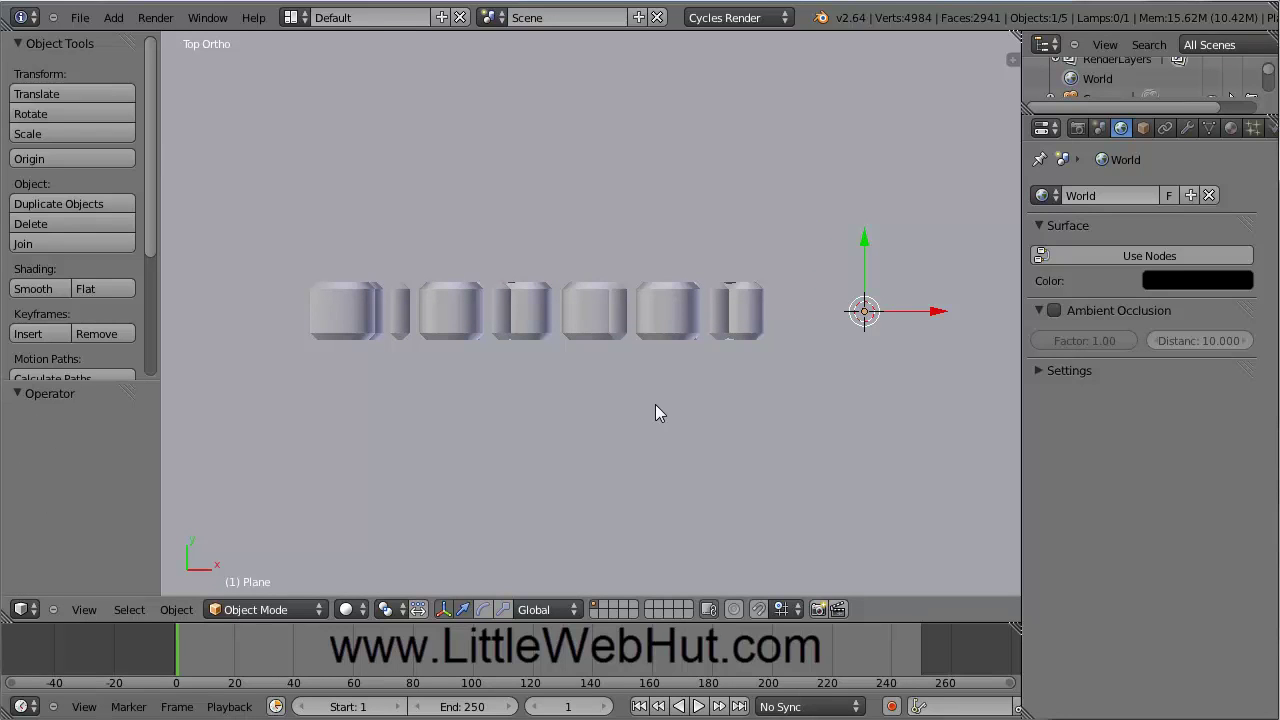
{"action": "scroll", "coordinate": [655, 404], "scroll_direction": "down", "scroll_amount": 6}
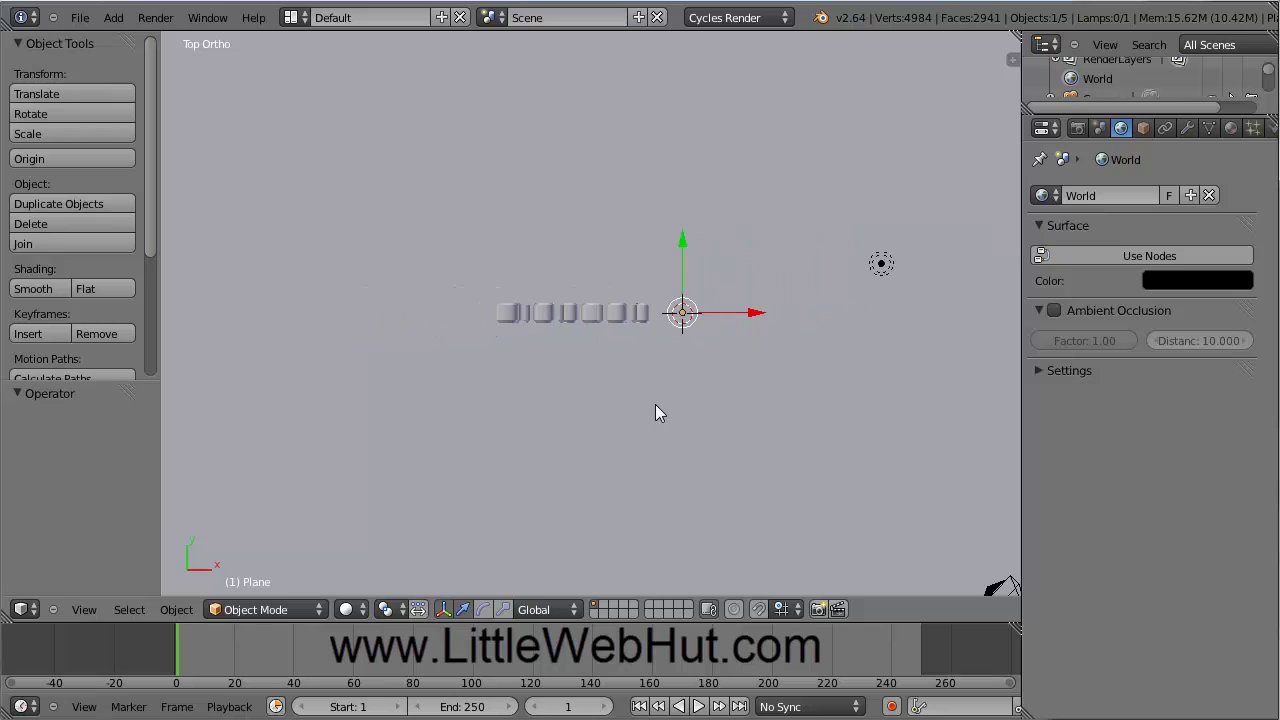
{"action": "middle_click_drag", "start_coordinate": [703, 412], "coordinate": [523, 281], "text": "shift"}
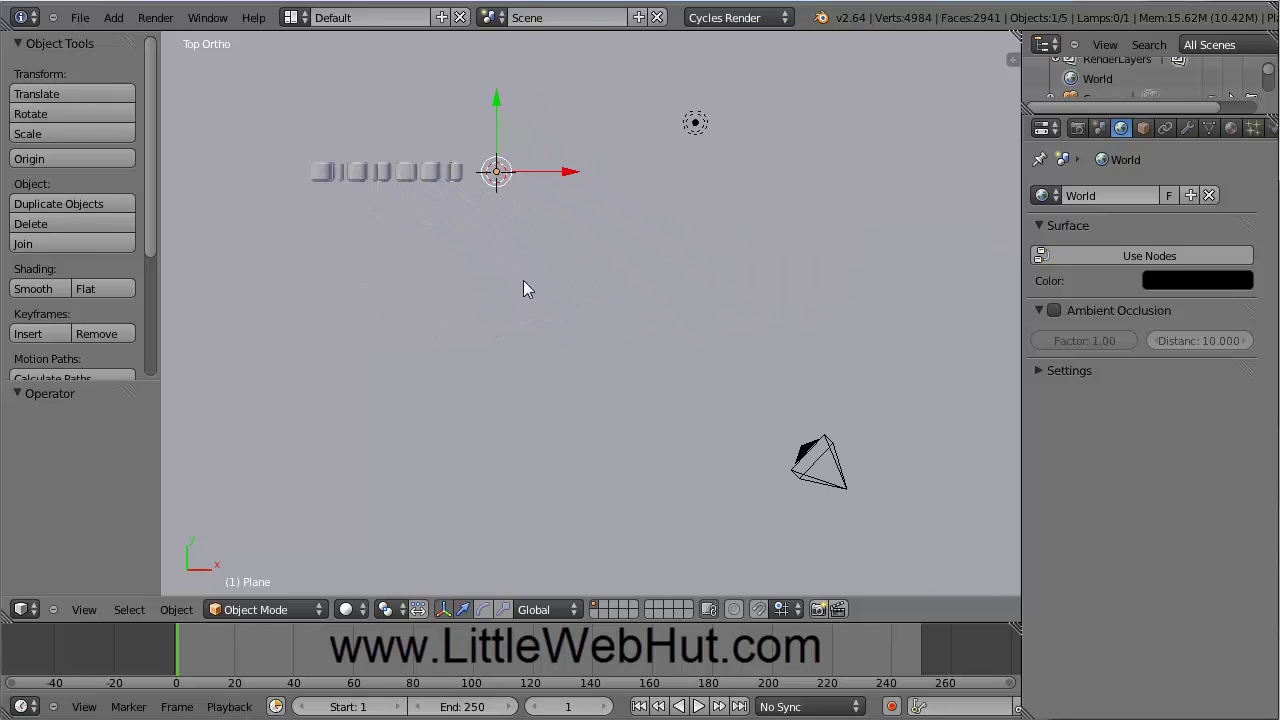
{"action": "right_click", "coordinate": [806, 453]}
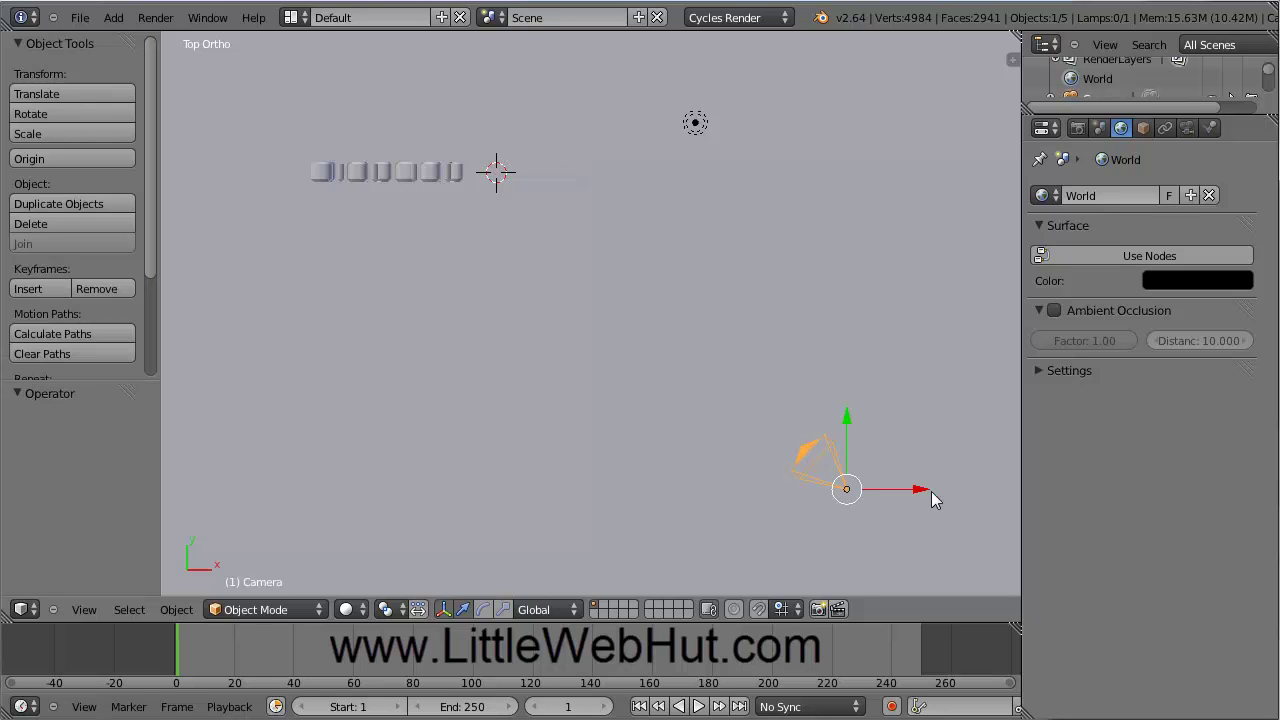
{"action": "left_click_drag", "start_coordinate": [920, 491], "coordinate": [456, 488]}
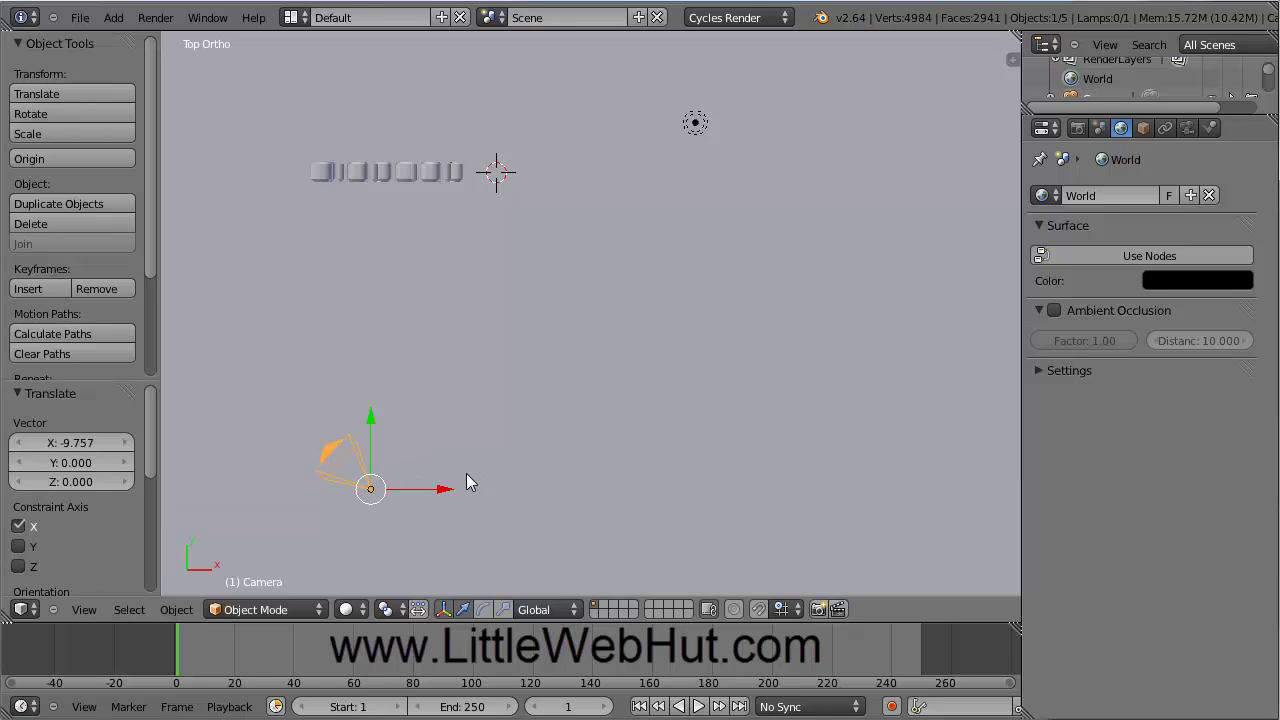
{"action": "key", "text": "r"}
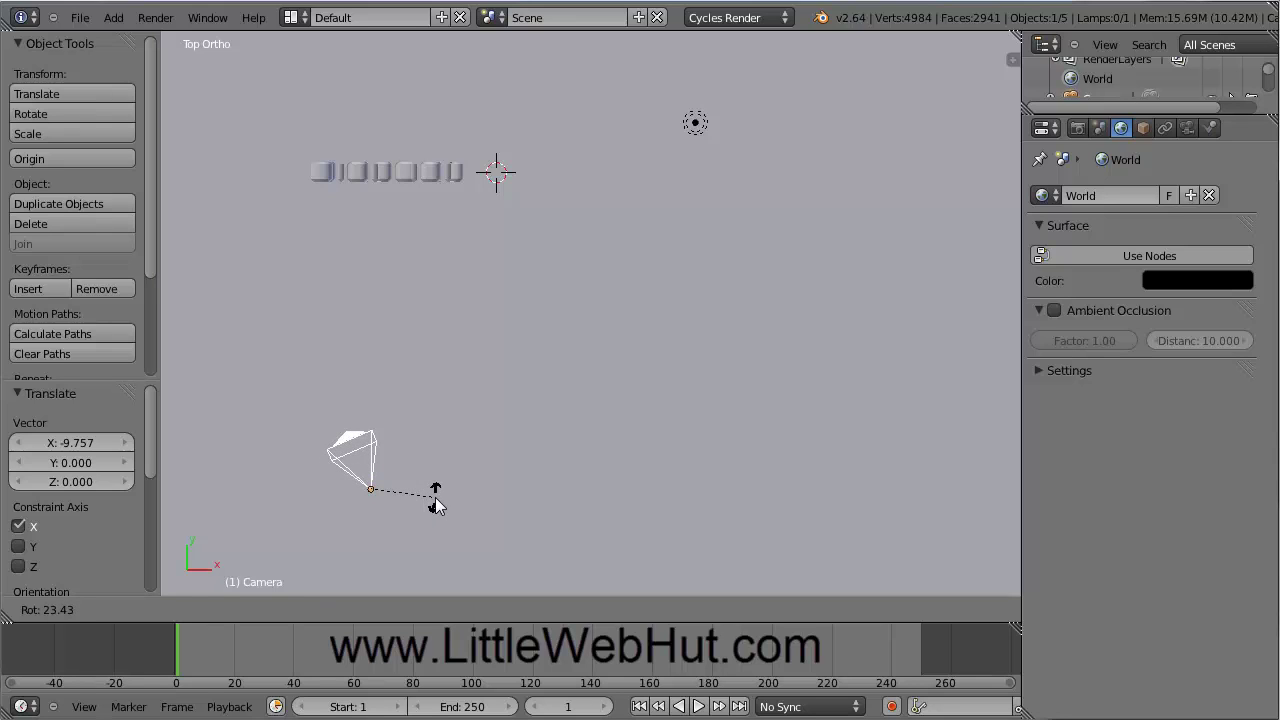
{"action": "type", "text": "45"}
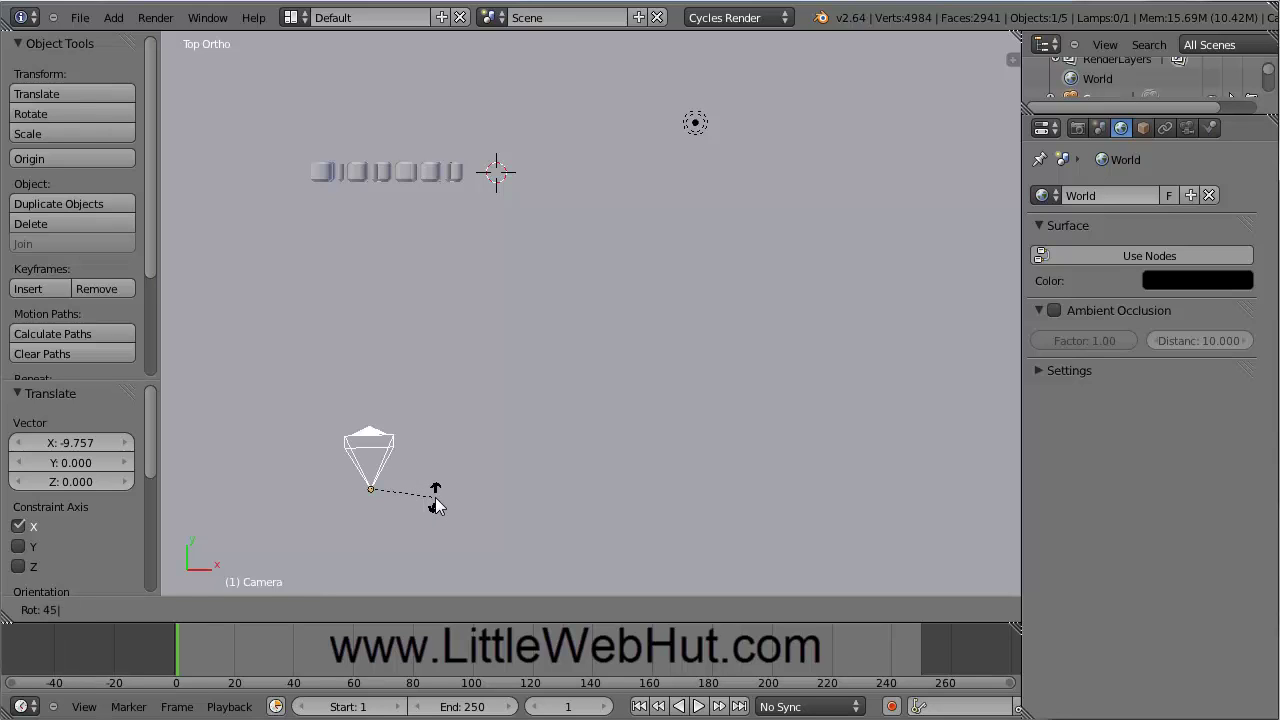
{"action": "key", "text": "Return"}
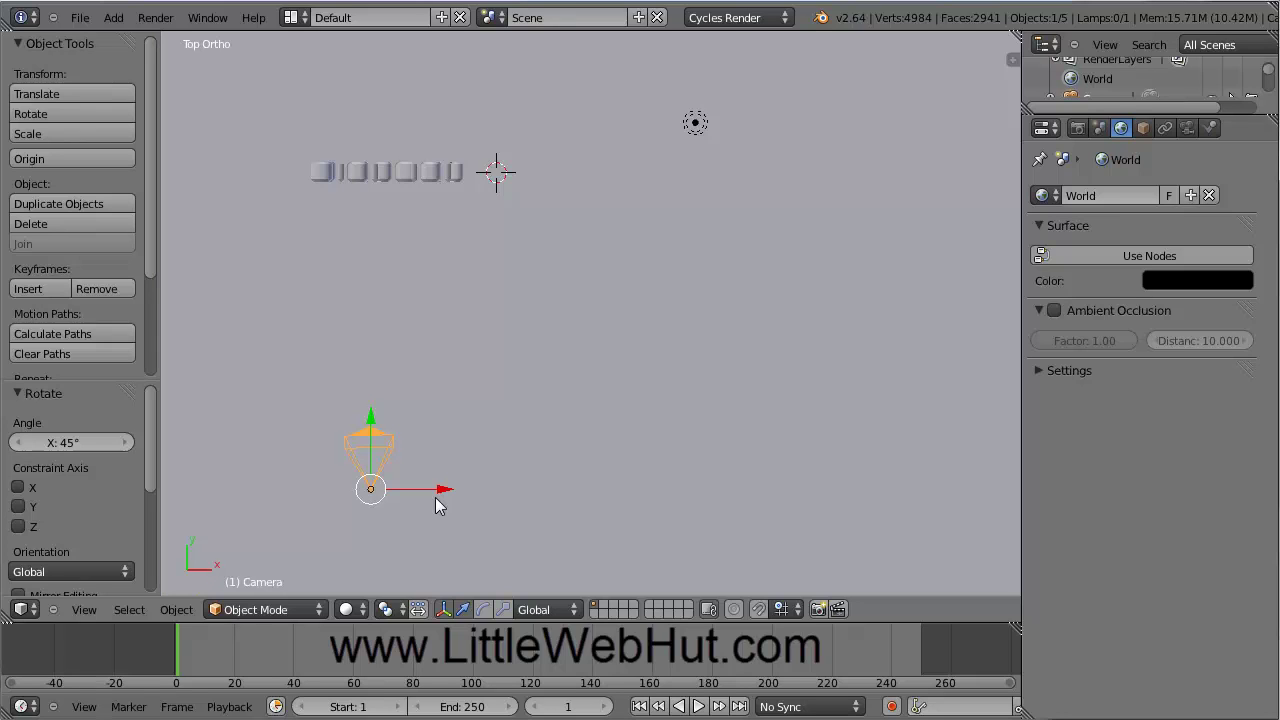
Step: Switch to the camera view and enable Lock Camera to View, showing the viewport properties only for this change
{"action": "key", "text": "KP_0"}
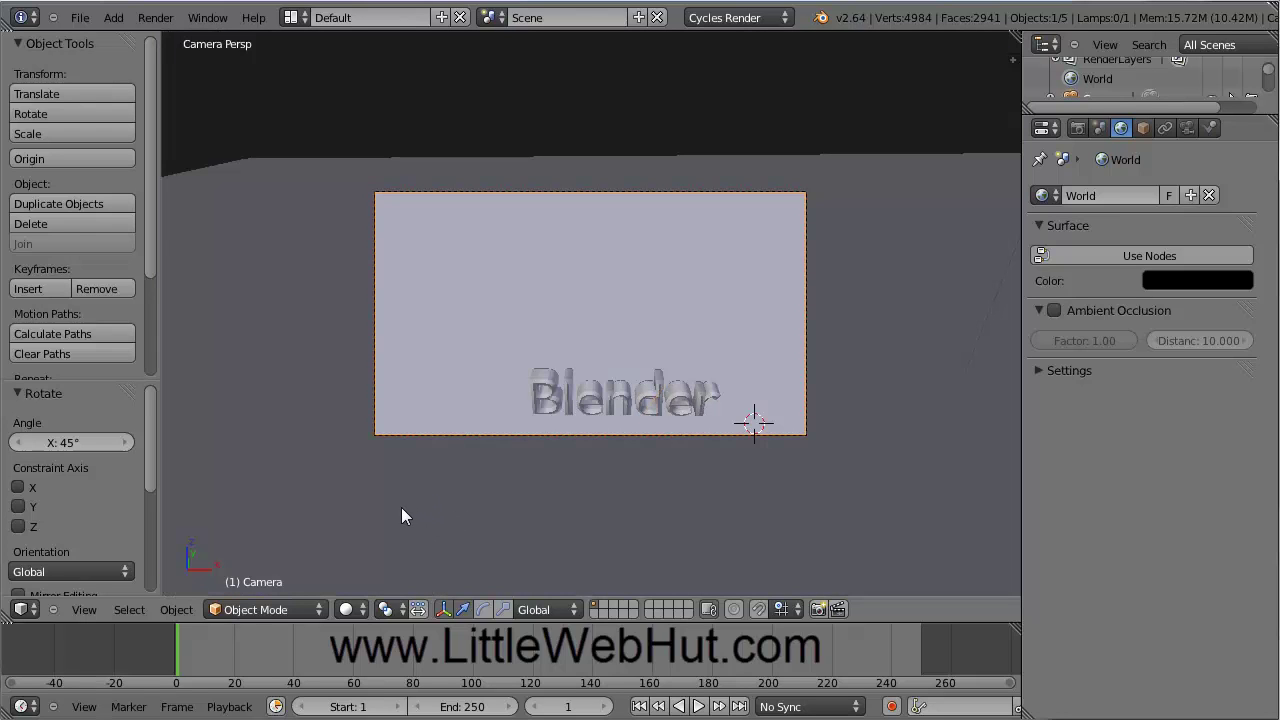
{"action": "scroll", "coordinate": [401, 508], "scroll_direction": "up", "scroll_amount": 2}
{"action": "scroll", "coordinate": [401, 516], "scroll_direction": "up", "scroll_amount": 1}
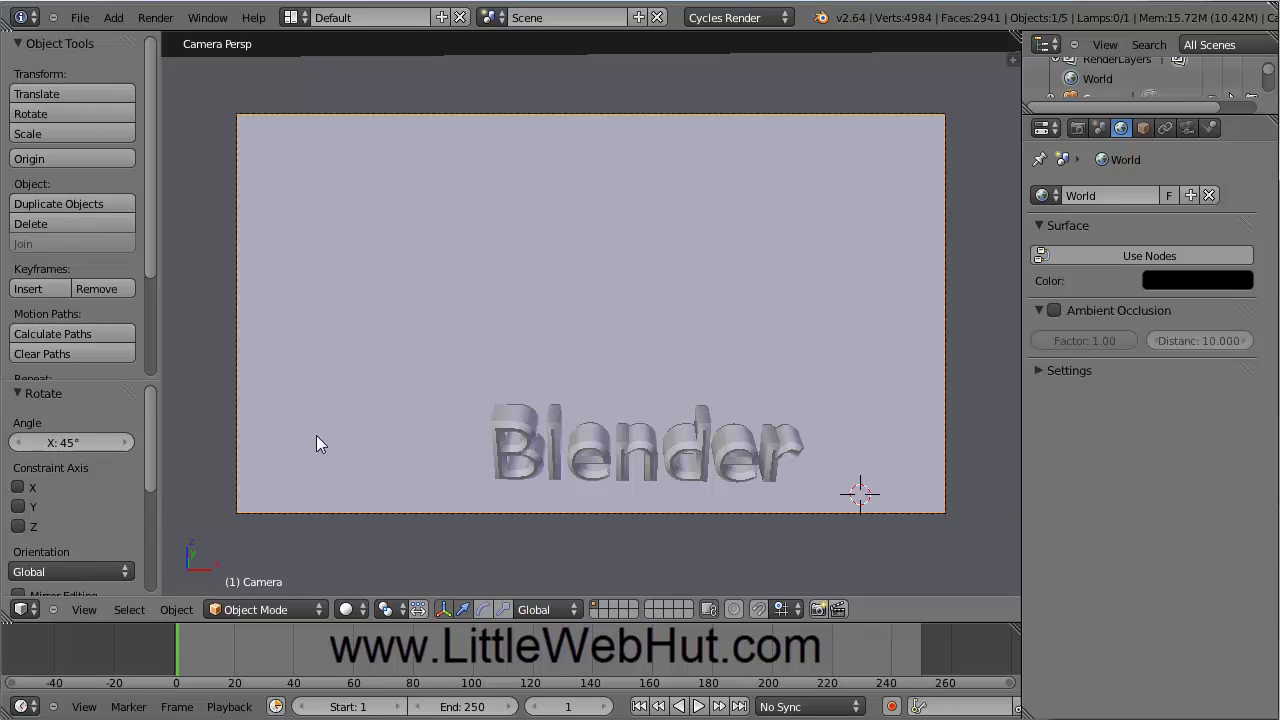
{"action": "left_click", "coordinate": [84, 609]}
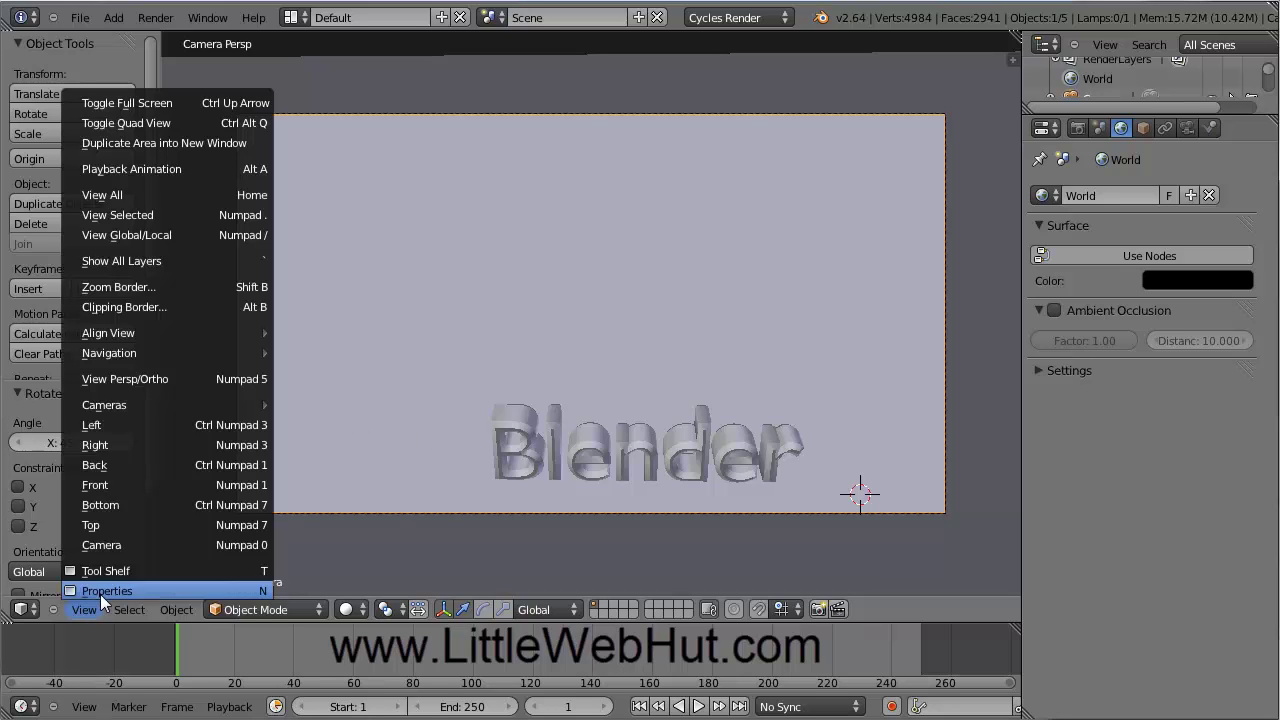
{"action": "left_click", "coordinate": [104, 591]}
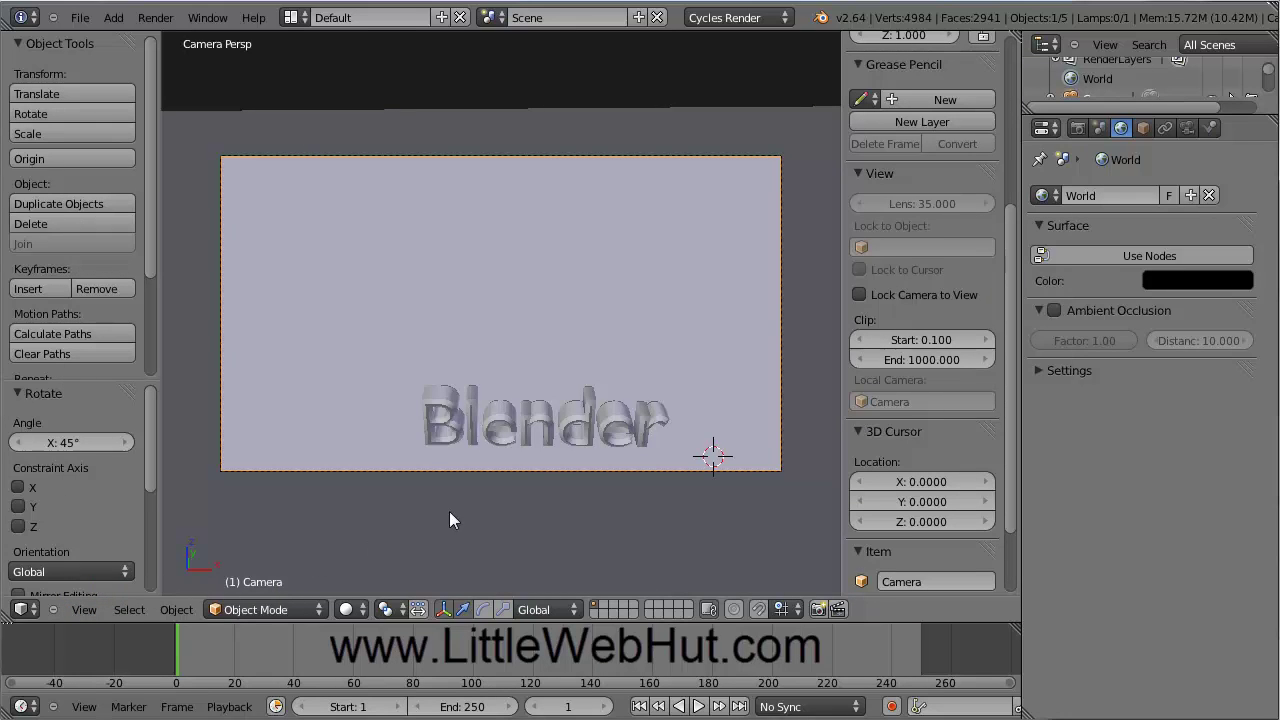
{"action": "left_click", "coordinate": [859, 294]}
{"action": "left_click", "coordinate": [84, 609]}
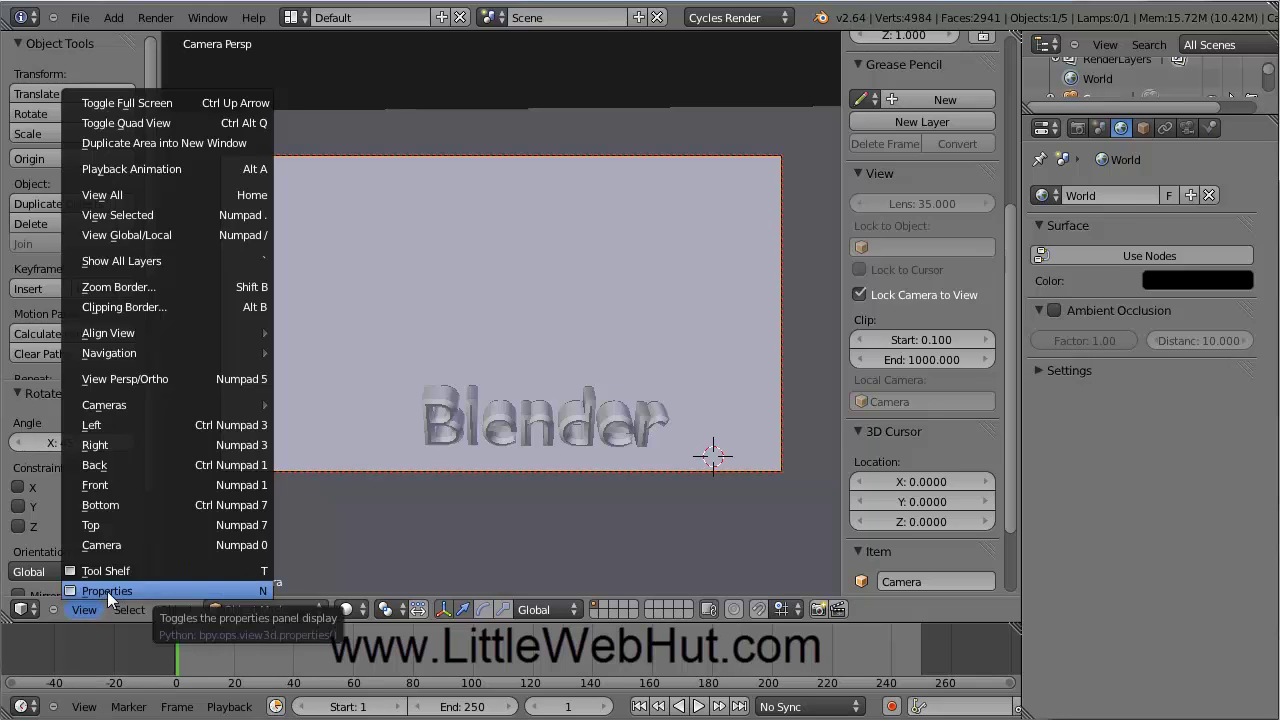
{"action": "left_click", "coordinate": [108, 591]}
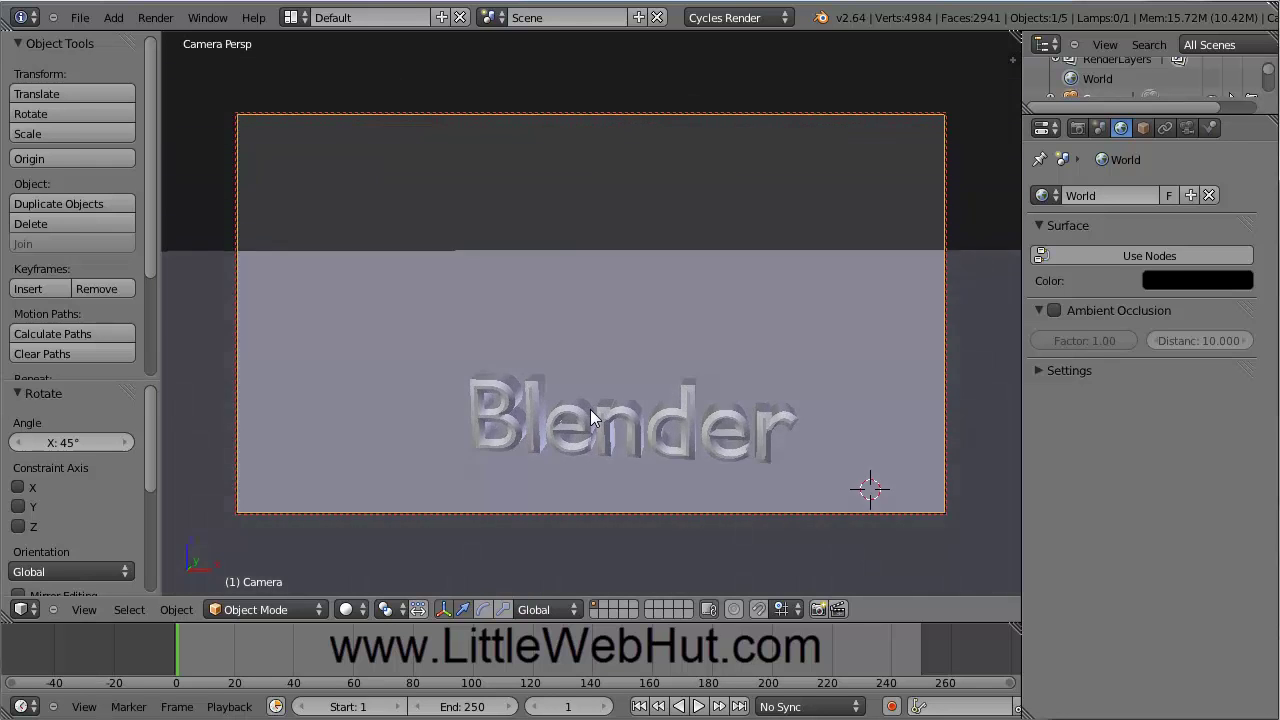
Step: Reframe the camera closer so the text fills the frame's width, and rotate it about -0.94° to level the horizon
{"action": "middle_click_drag", "start_coordinate": [584, 409], "coordinate": [583, 349], "text": "shift"}
{"action": "scroll", "coordinate": [545, 330], "scroll_direction": "up", "scroll_amount": 5}
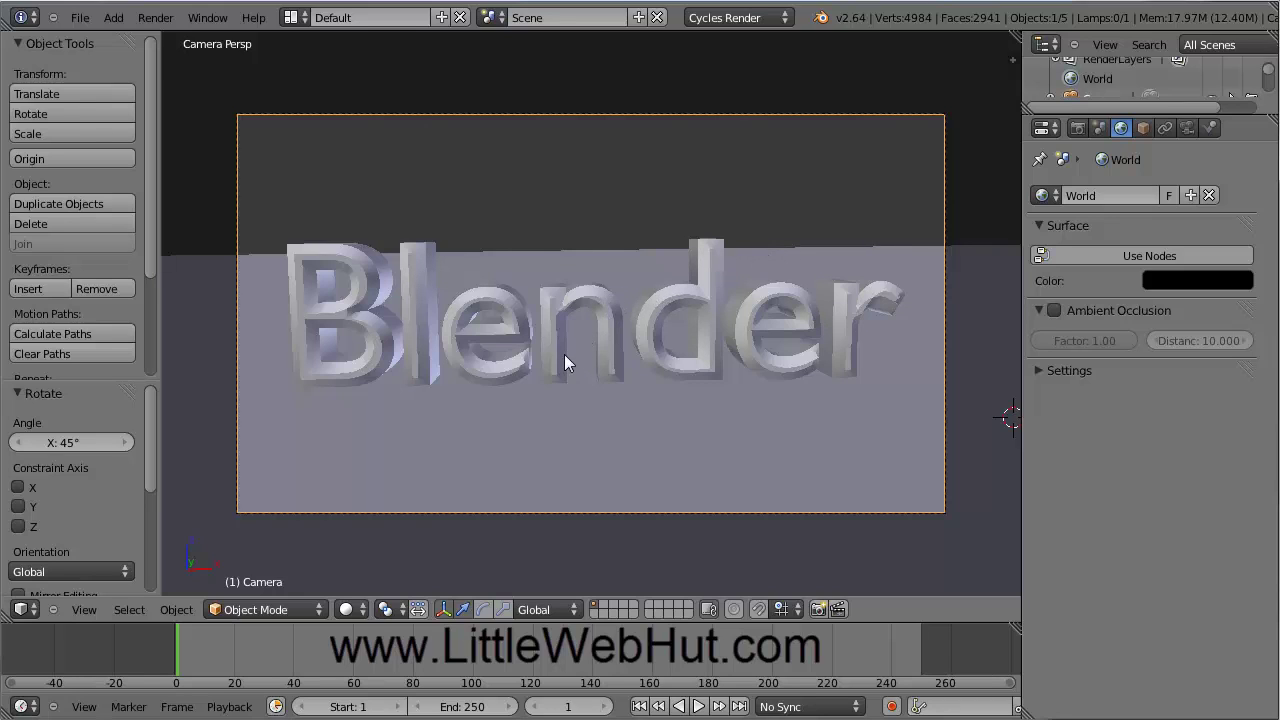
{"action": "key", "text": "r"}
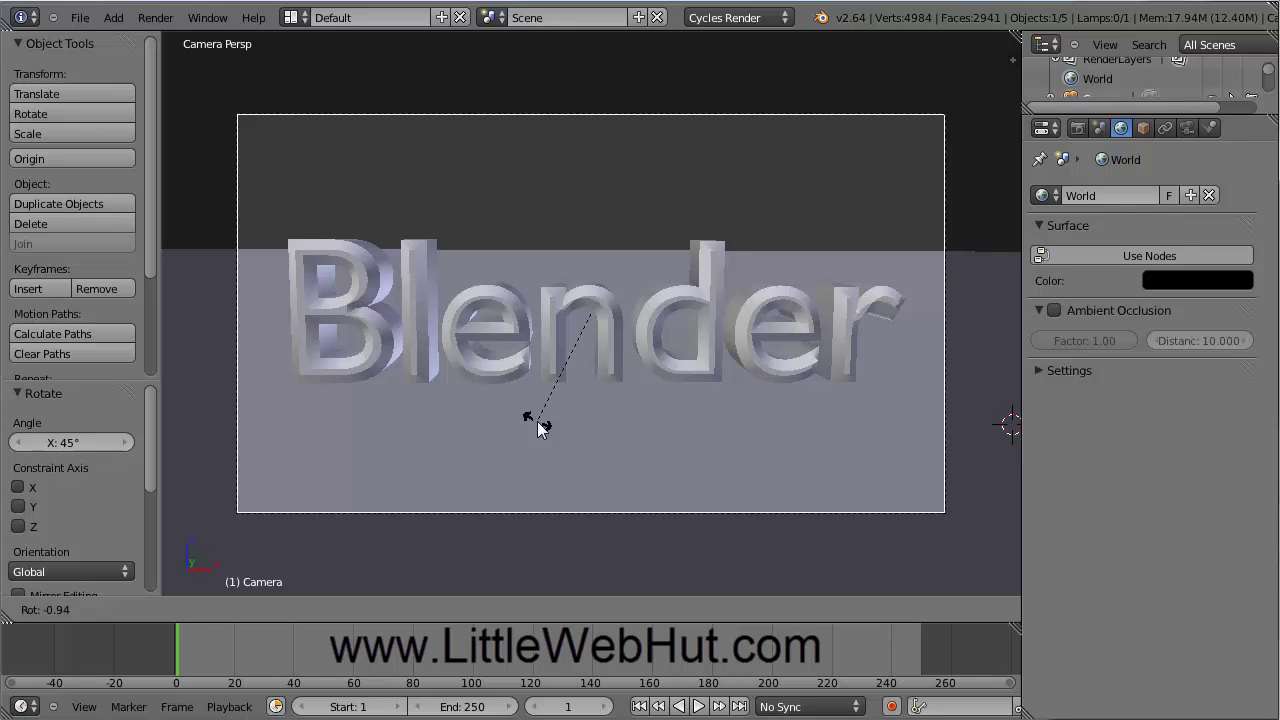
{"action": "left_click", "coordinate": [538, 428]}
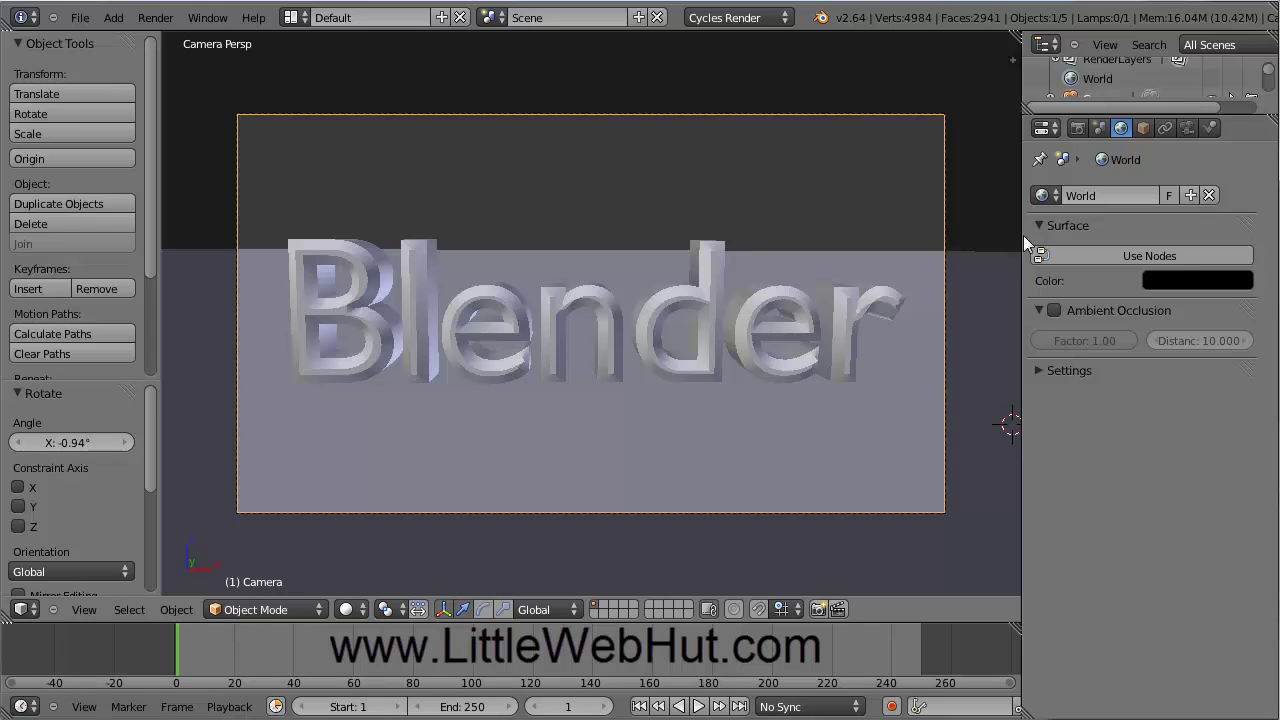
Step: Render a still image of the scene from the camera
{"action": "left_click", "coordinate": [1077, 129]}
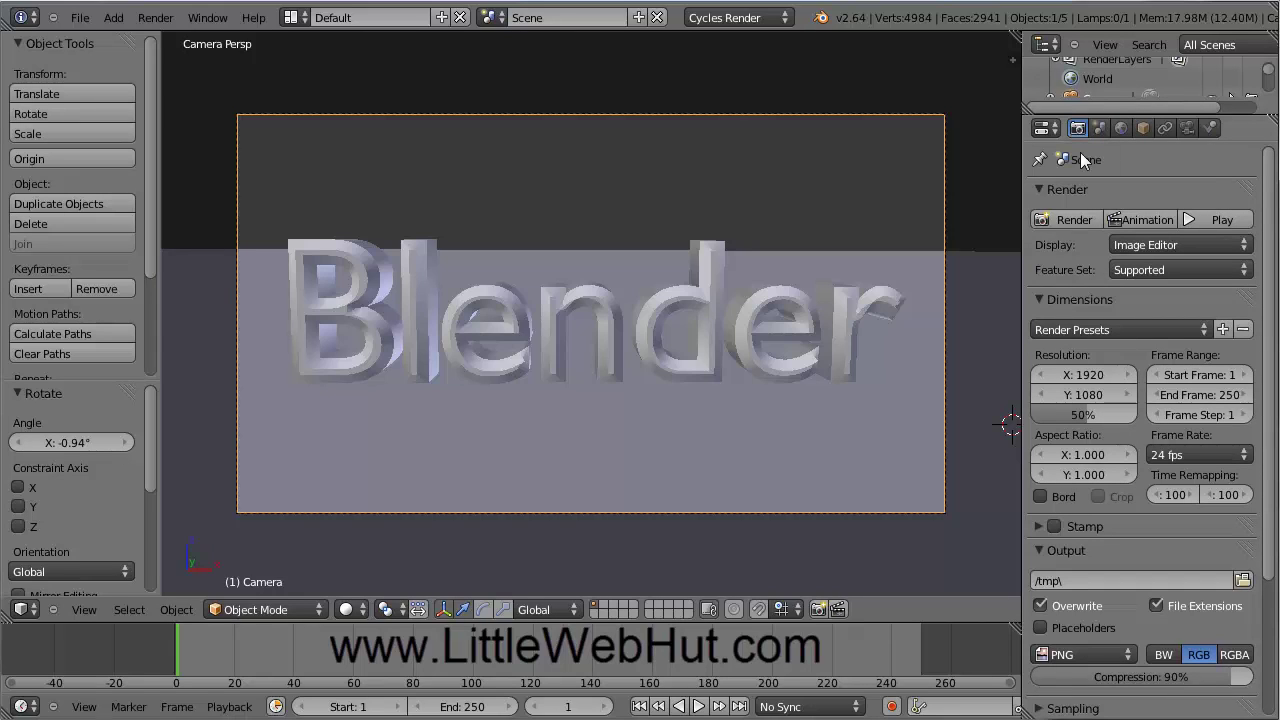
{"action": "left_click", "coordinate": [1067, 219]}
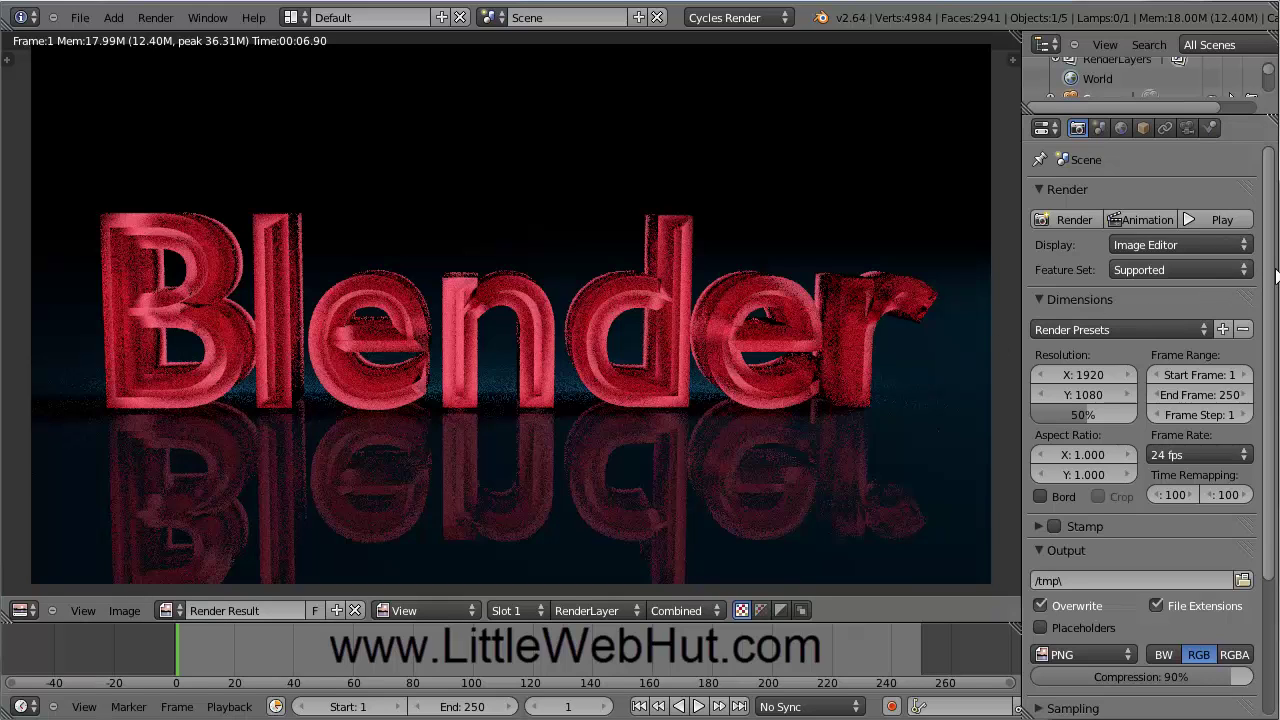
Step: Set the number of render samples to 1000 in the sampling settings
{"action": "left_click_drag", "start_coordinate": [1269, 280], "coordinate": [1275, 446]}
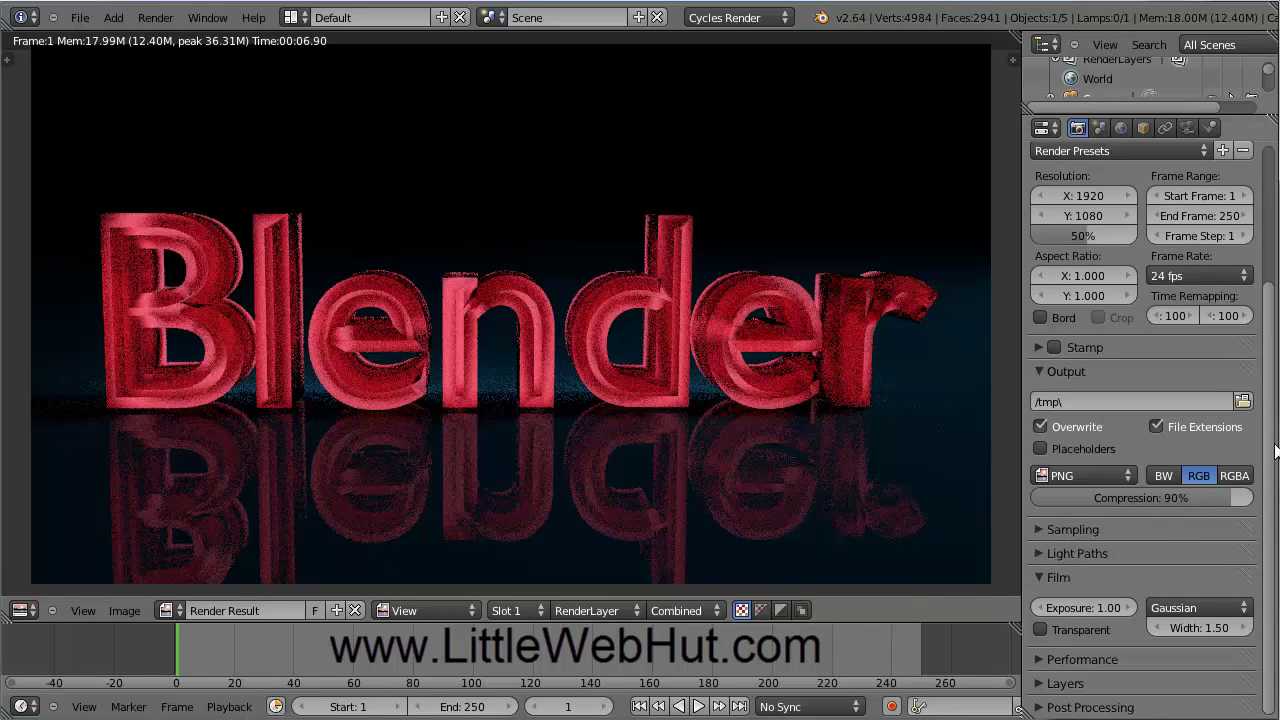
{"action": "left_click", "coordinate": [1045, 530]}
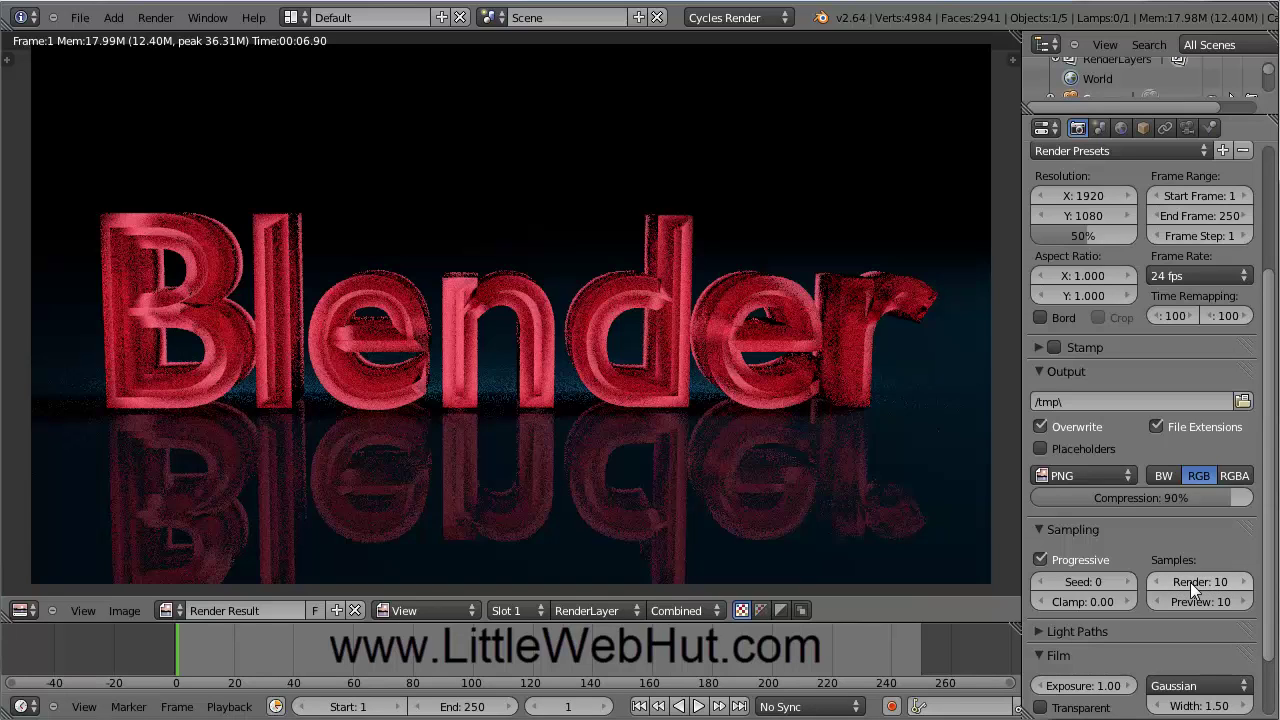
{"action": "left_click", "coordinate": [1189, 581]}
{"action": "type", "text": "1"}
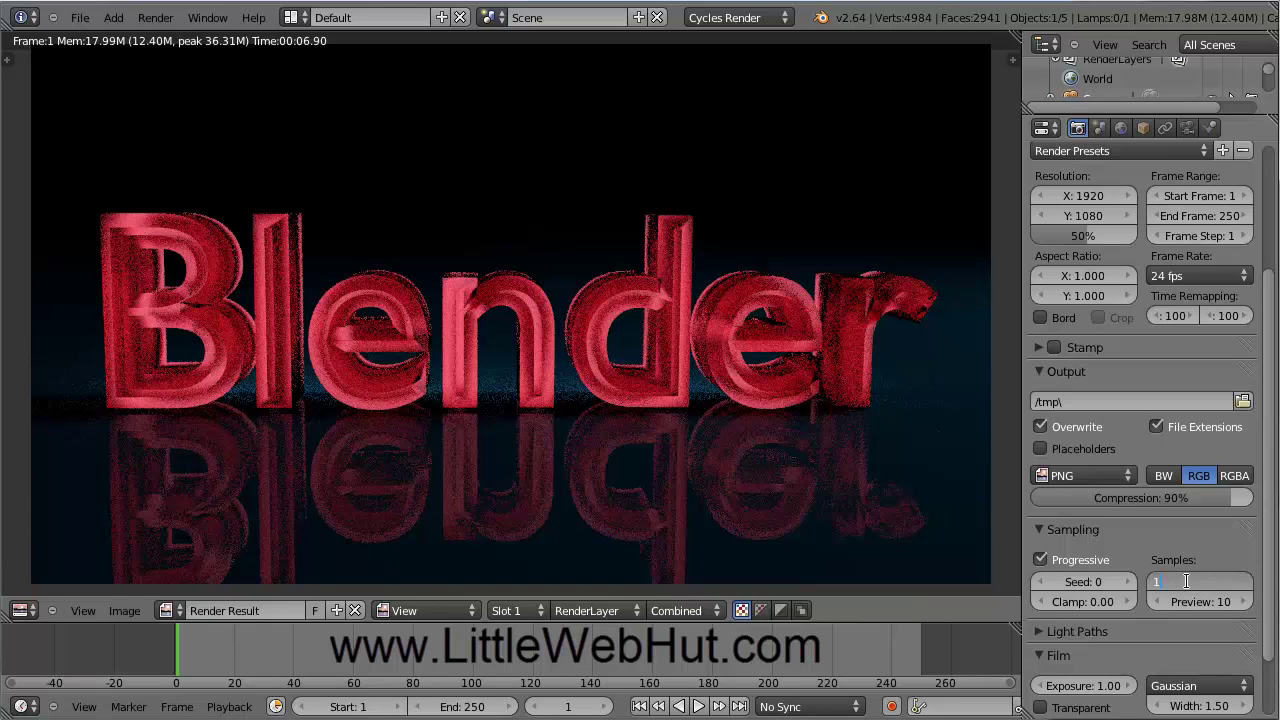
{"action": "type", "text": "000"}
{"action": "key", "text": "Return"}
Step: Set the sampling Clamp value to 0.98 and render the still image again
{"action": "left_click", "coordinate": [1096, 606]}
{"action": "key", "text": "BackSpace"}
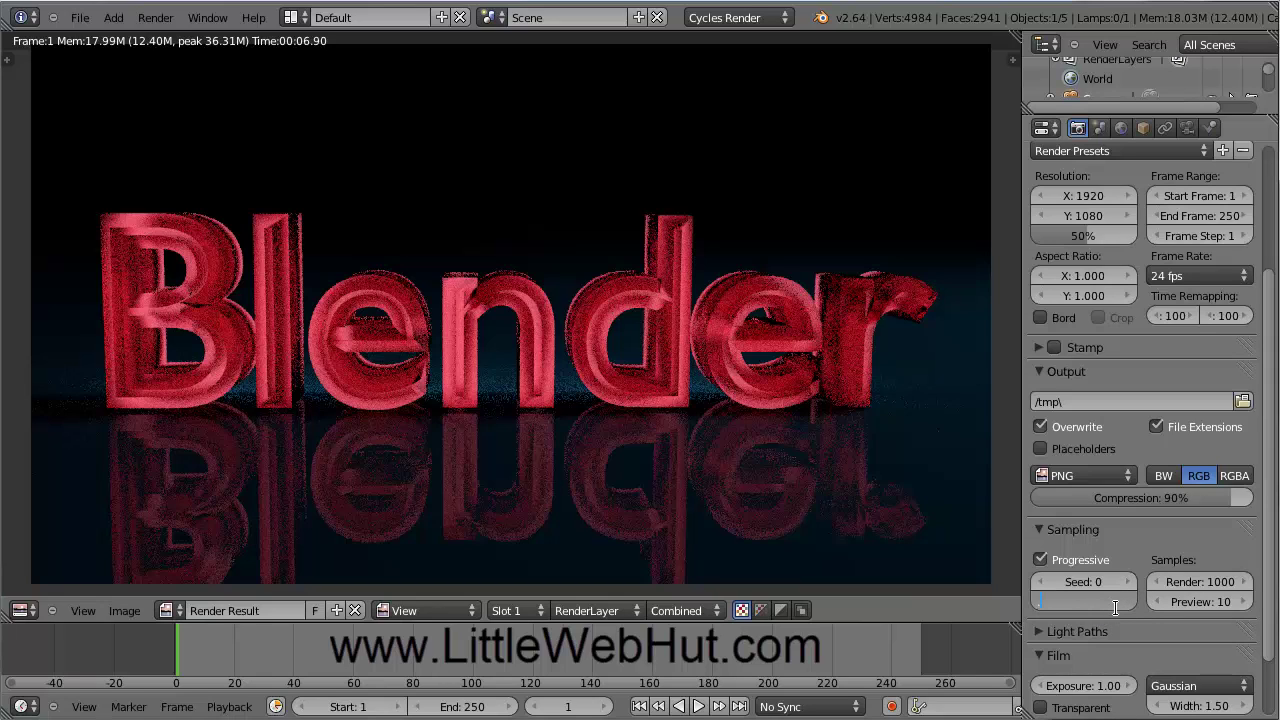
{"action": "type", "text": ".98"}
{"action": "key", "text": "Return"}
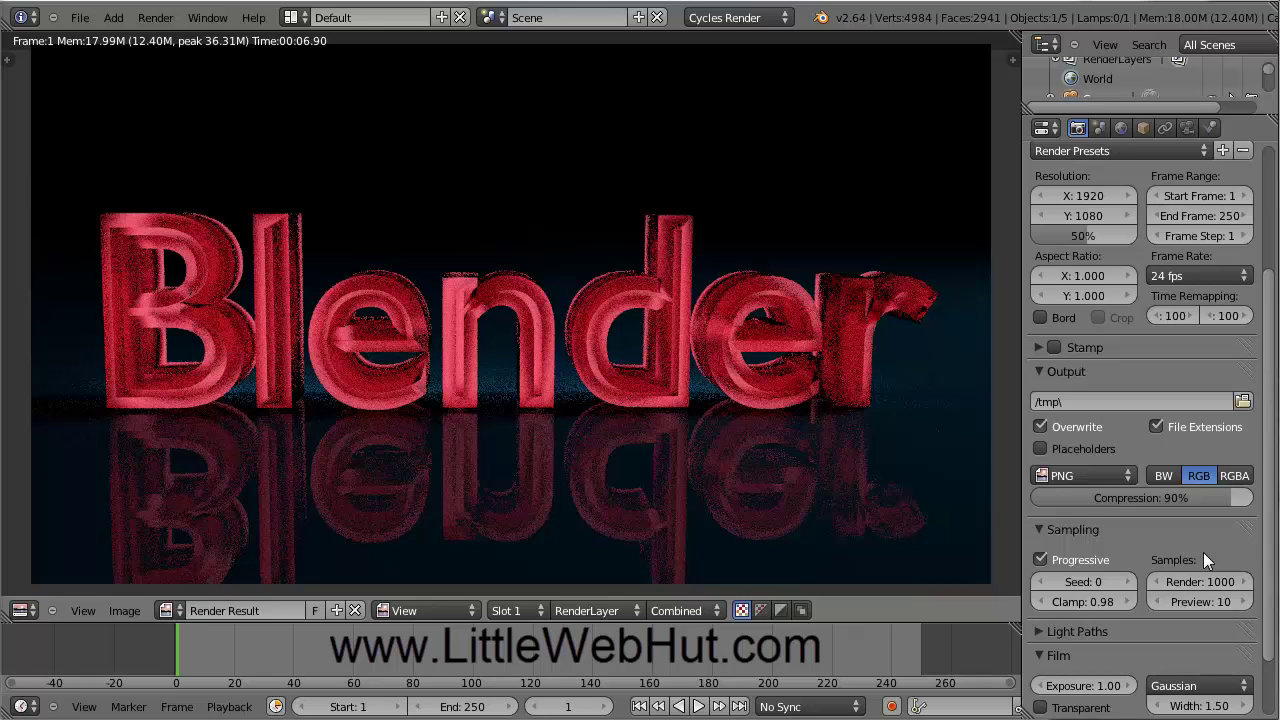
{"action": "scroll", "coordinate": [1270, 540], "scroll_direction": "up", "scroll_amount": 5}
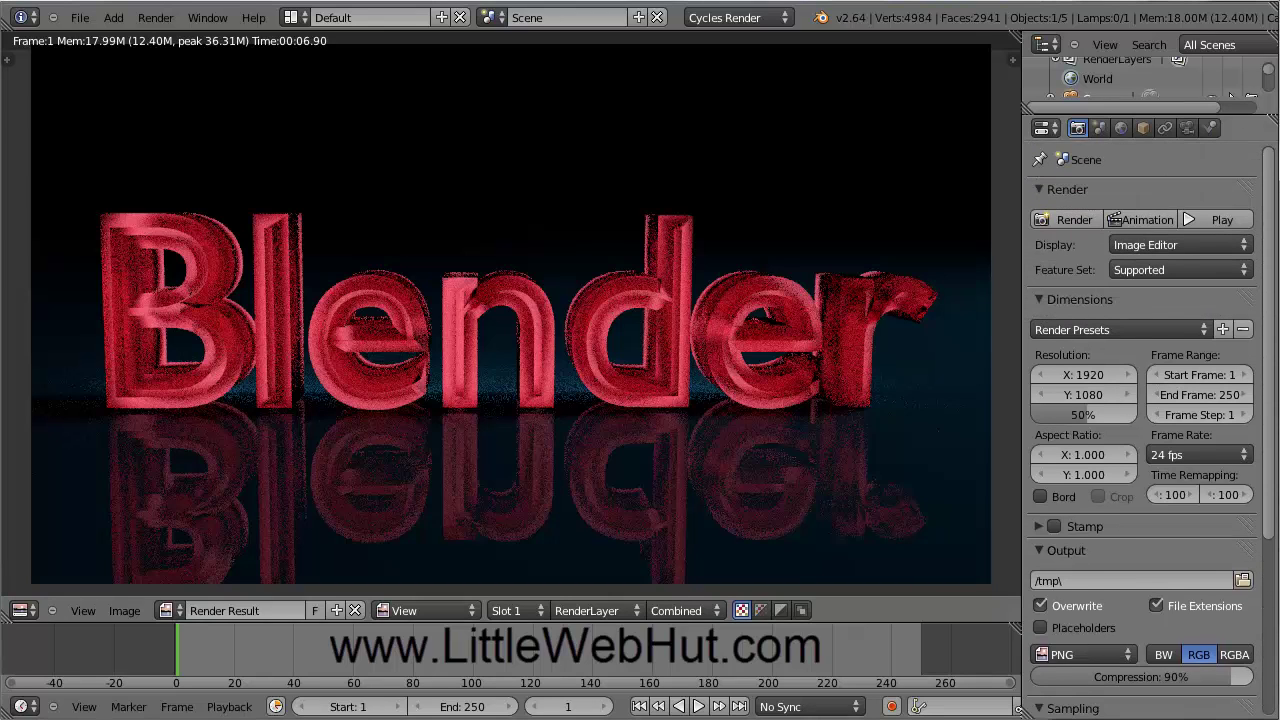
{"action": "left_click", "coordinate": [1078, 219]}
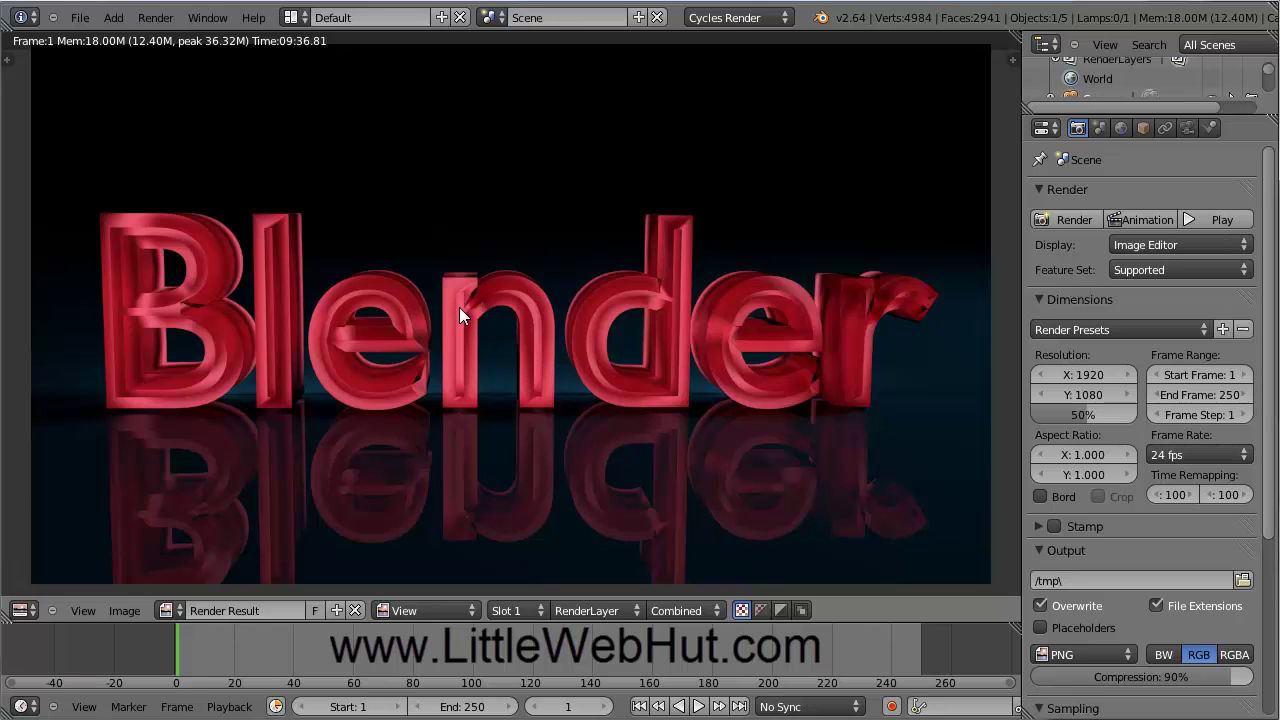
Step: Save the rendered image as the PNG file text.png in the C:\demo\ folder
{"action": "key", "text": "F3"}
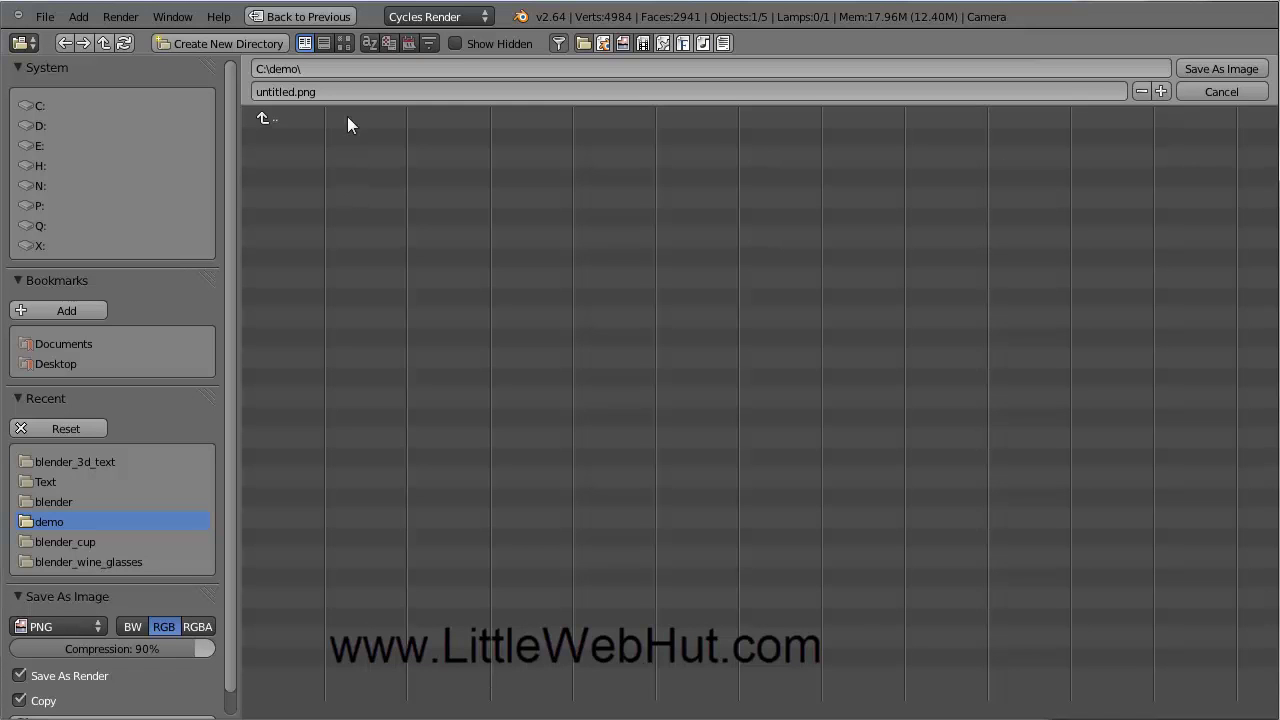
{"action": "left_click", "coordinate": [295, 92]}
{"action": "key", "text": "BackSpace"}
{"action": "key", "text": "BackSpace"}
{"action": "key", "text": "BackSpace"}
{"action": "key", "text": "BackSpace"}
{"action": "key", "text": "BackSpace"}
{"action": "key", "text": "BackSpace"}
{"action": "key", "text": "BackSpace"}
{"action": "key", "text": "BackSpace"}
{"action": "type", "text": "text"}
{"action": "left_click", "coordinate": [1208, 73]}
{"action": "left_click", "coordinate": [1227, 68]}
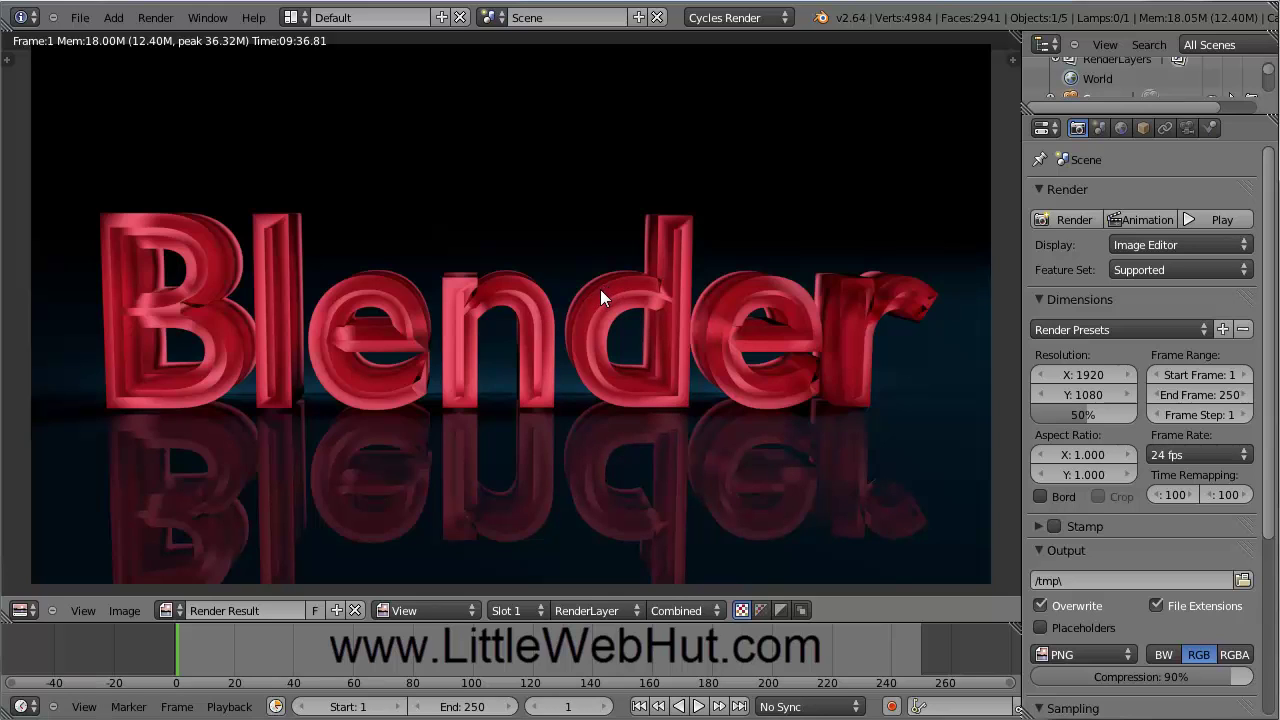
Step: Save the scene as a new Blender file named text.blend in the C:\demo\ folder
{"action": "left_click", "coordinate": [80, 17]}
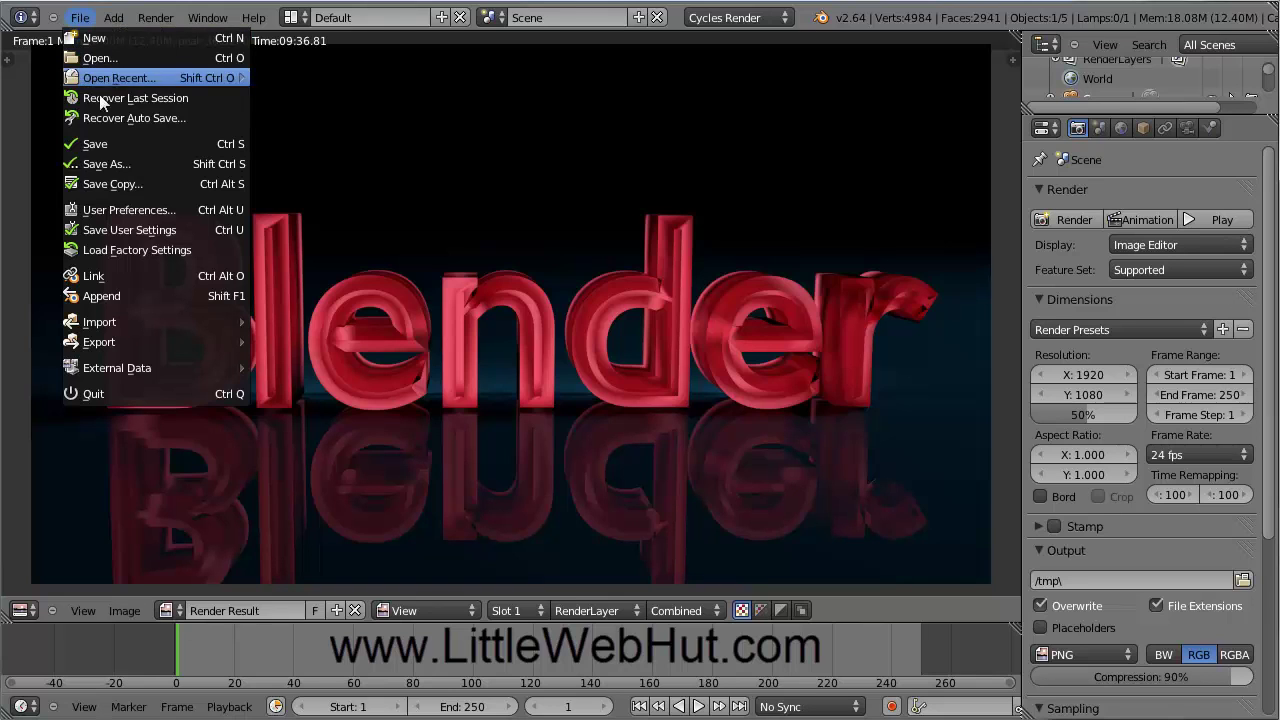
{"action": "left_click", "coordinate": [105, 163]}
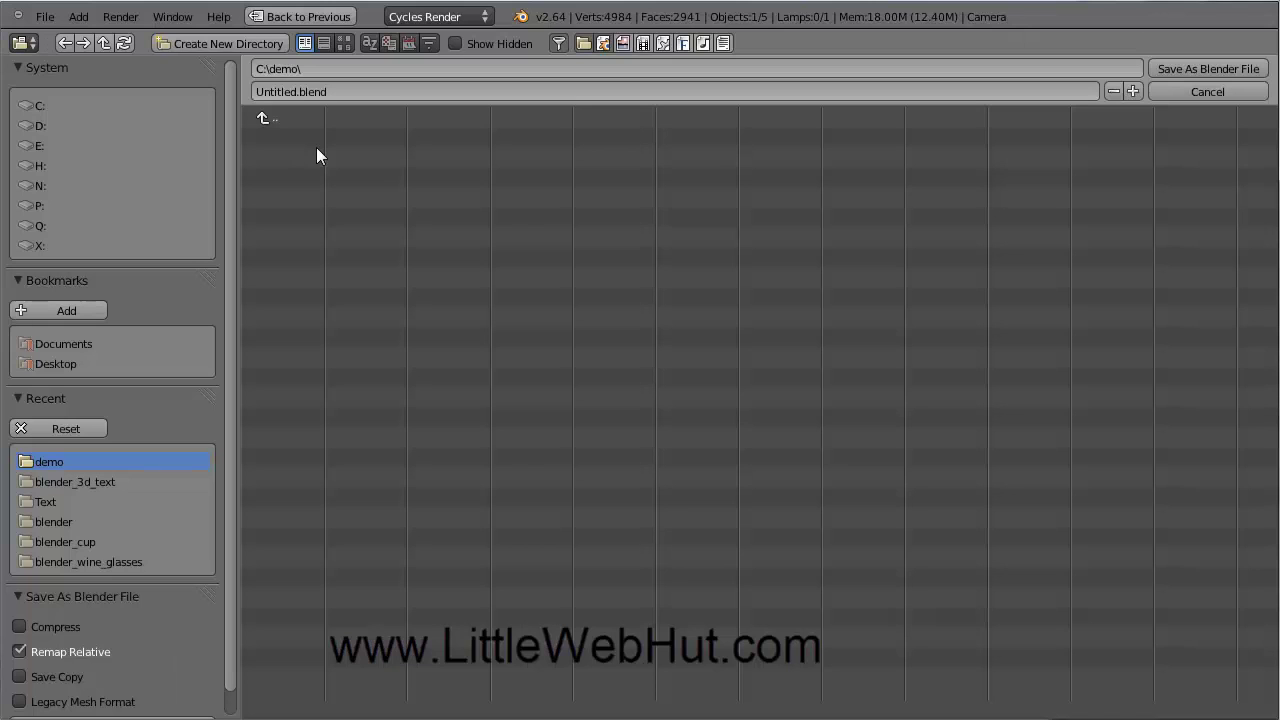
{"action": "left_click", "coordinate": [294, 91]}
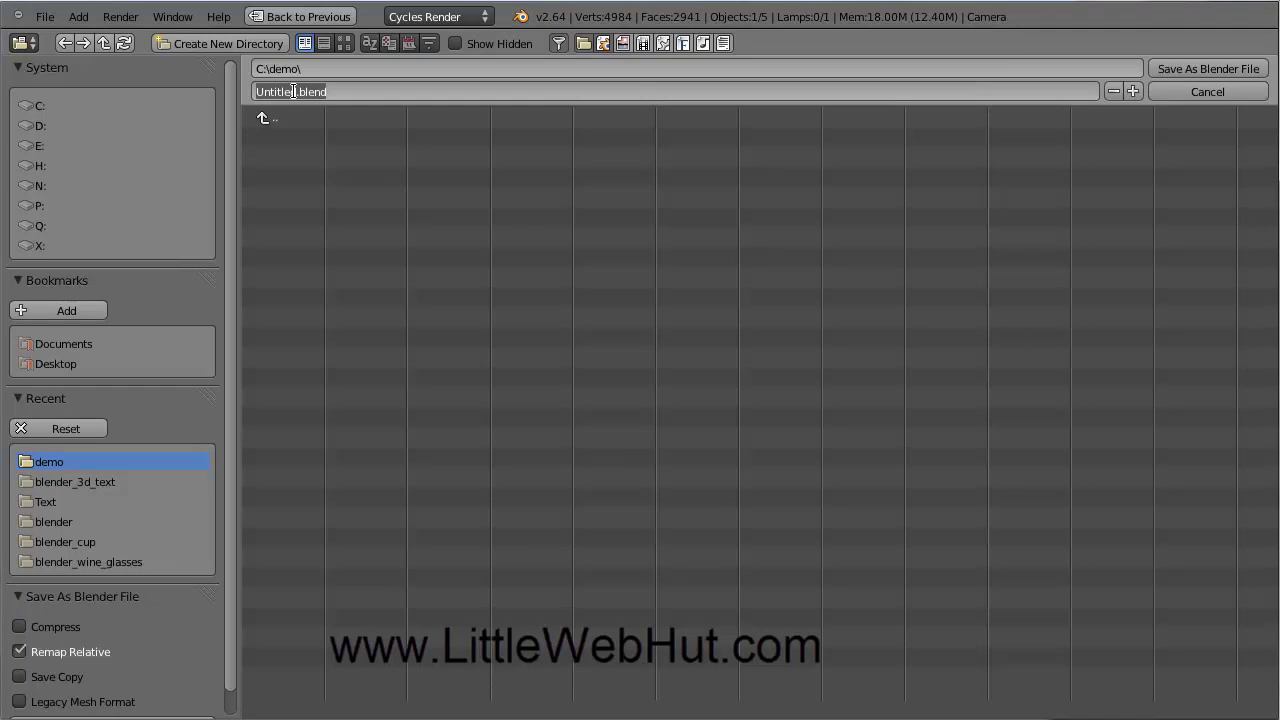
{"action": "left_click", "coordinate": [294, 91]}
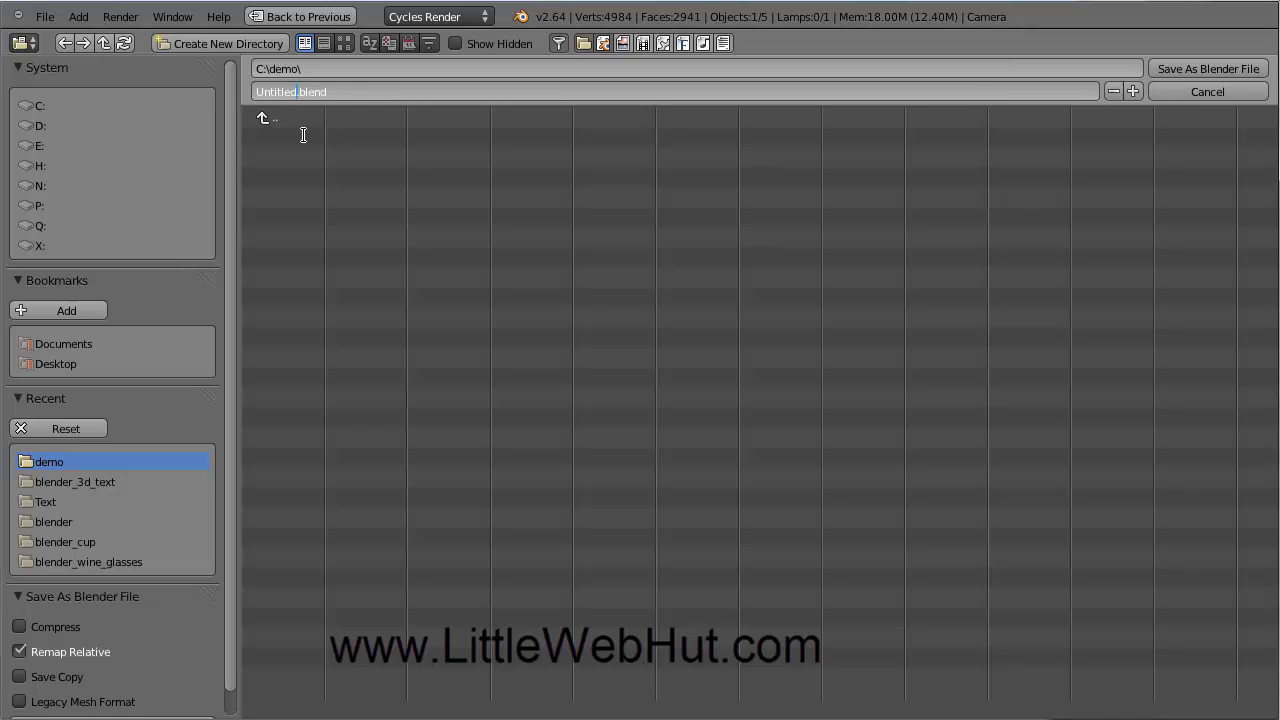
{"action": "key", "text": "BackSpace"}
{"action": "key", "text": "BackSpace"}
{"action": "key", "text": "BackSpace"}
{"action": "key", "text": "BackSpace"}
{"action": "key", "text": "BackSpace"}
{"action": "key", "text": "BackSpace"}
{"action": "key", "text": "BackSpace"}
{"action": "key", "text": "BackSpace"}
{"action": "type", "text": "text"}
{"action": "key", "text": "Return"}
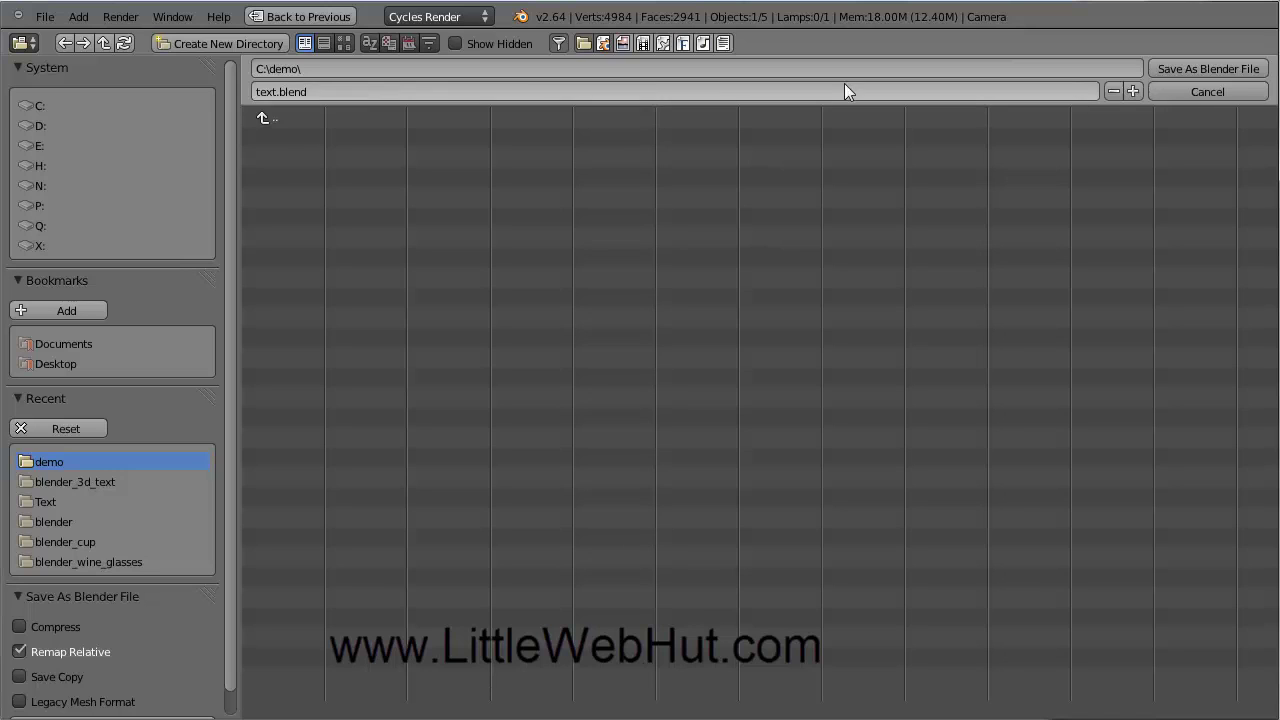
{"action": "left_click", "coordinate": [1233, 69]}
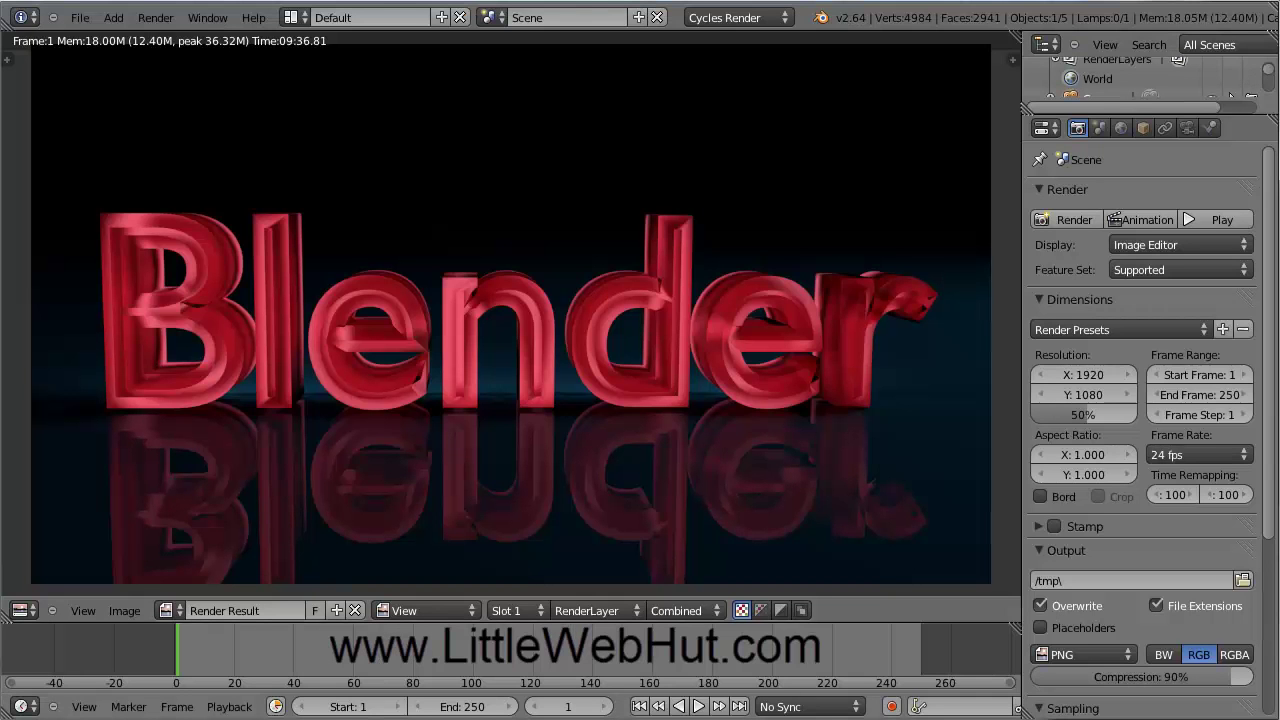